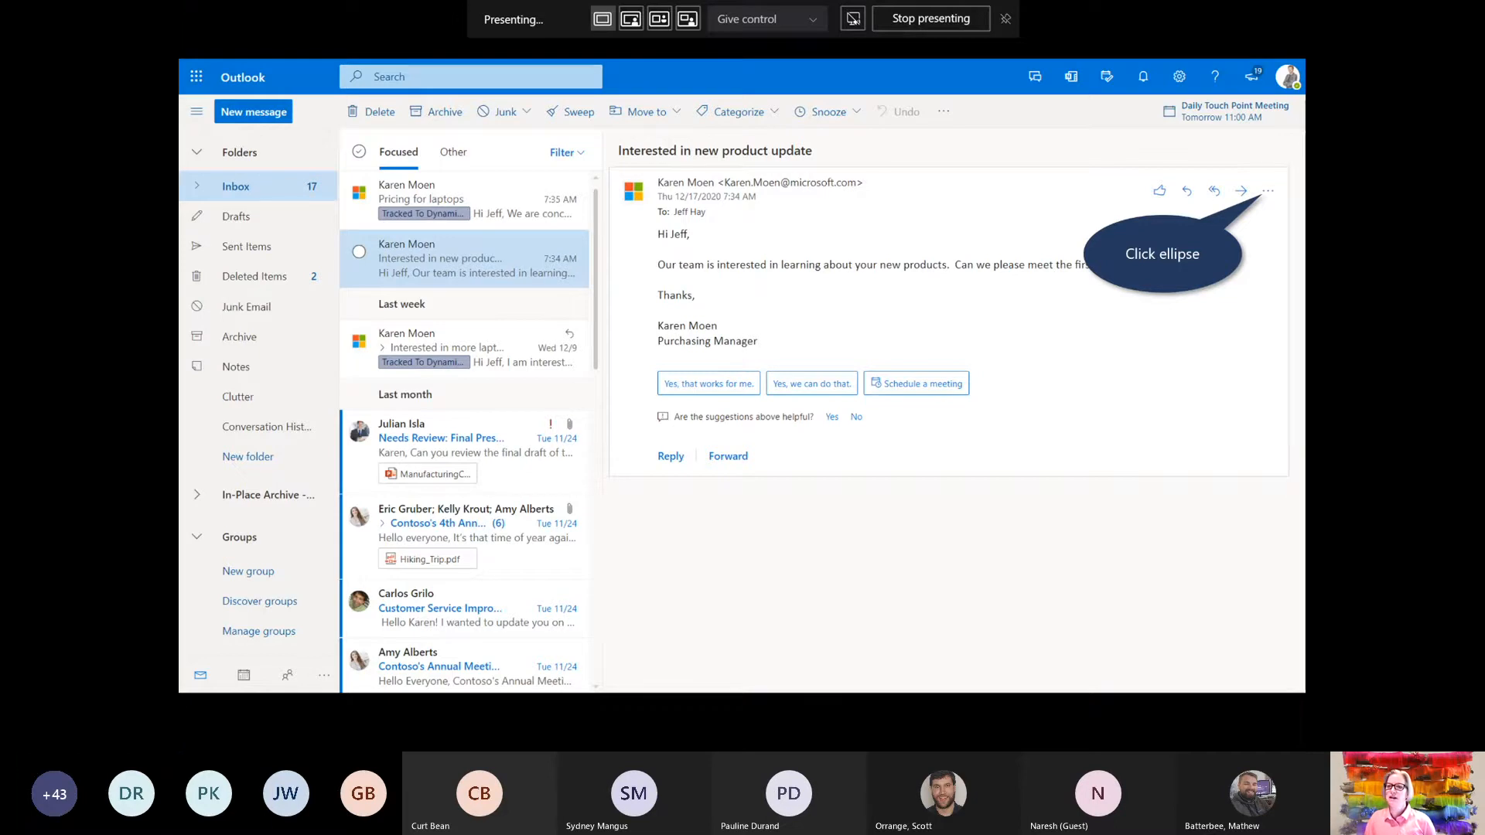
Open Dynamics 365 beside the product-update email from the message's more-actions menu
key("Right")
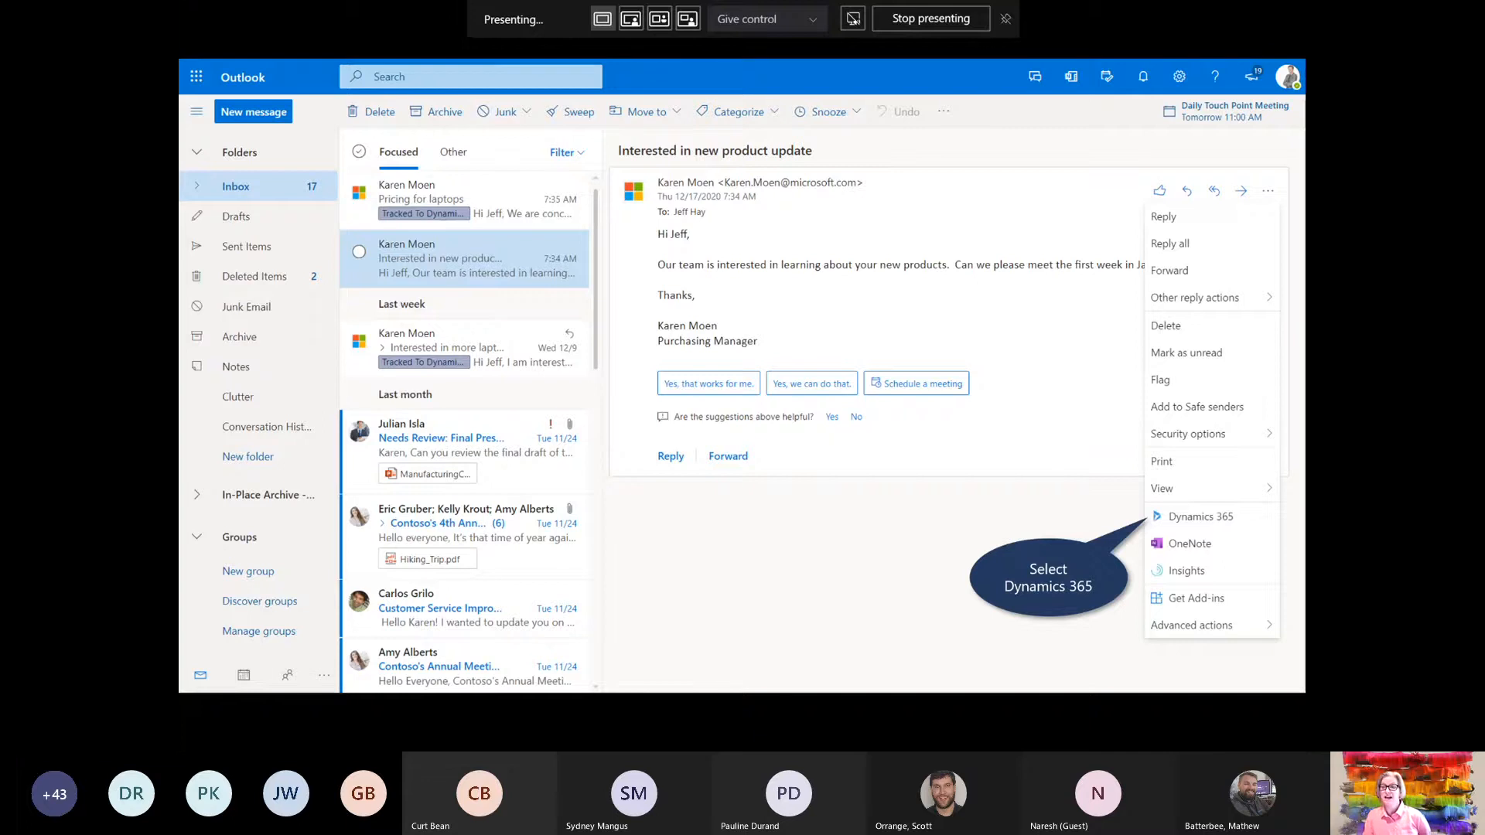
key("Right")
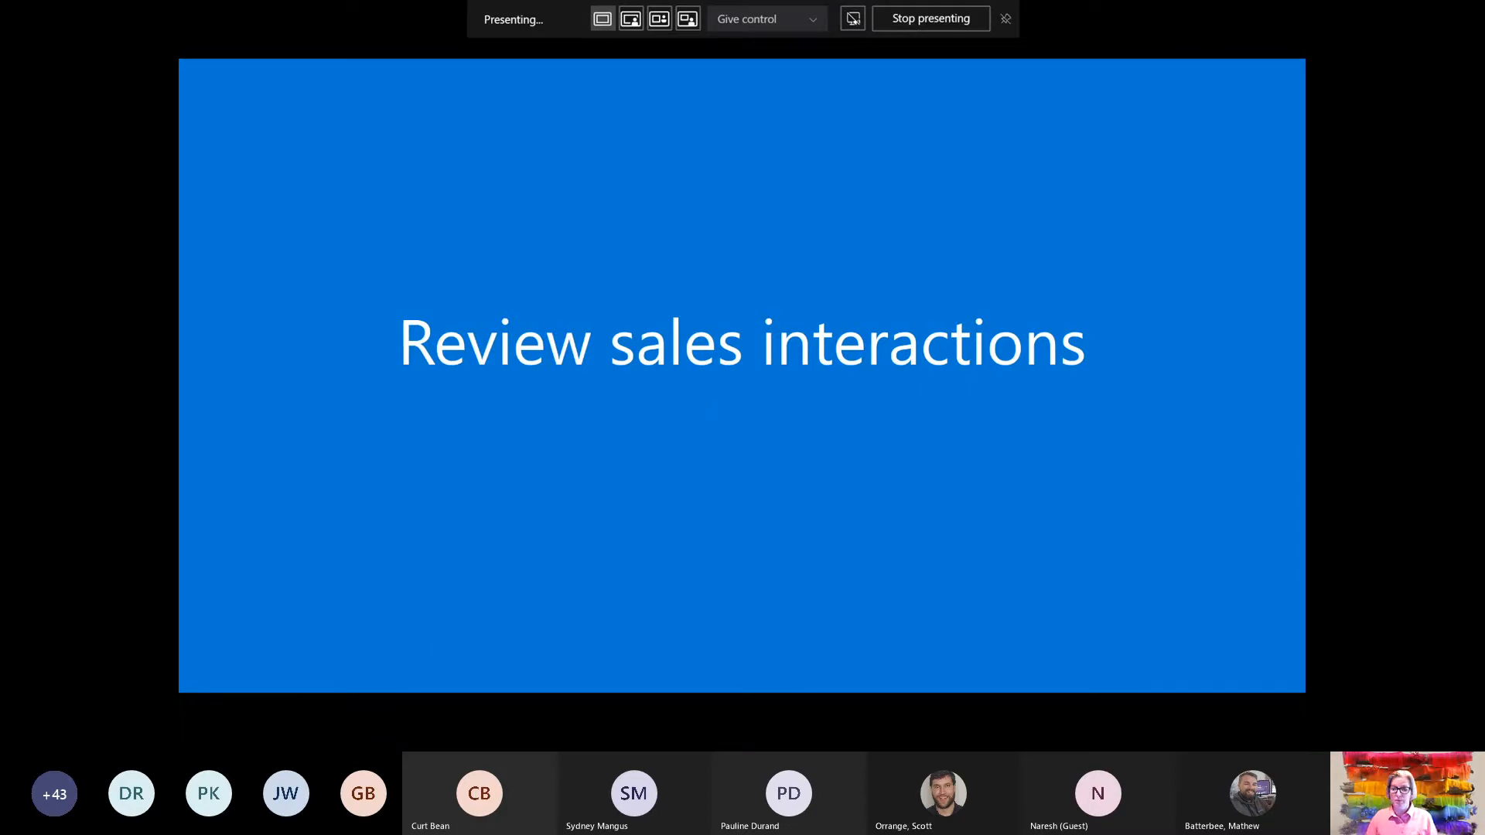
Open the won 'Interested in more laptops' opportunity ($12,500.00) from the contact's Opportunities list
key("Right")
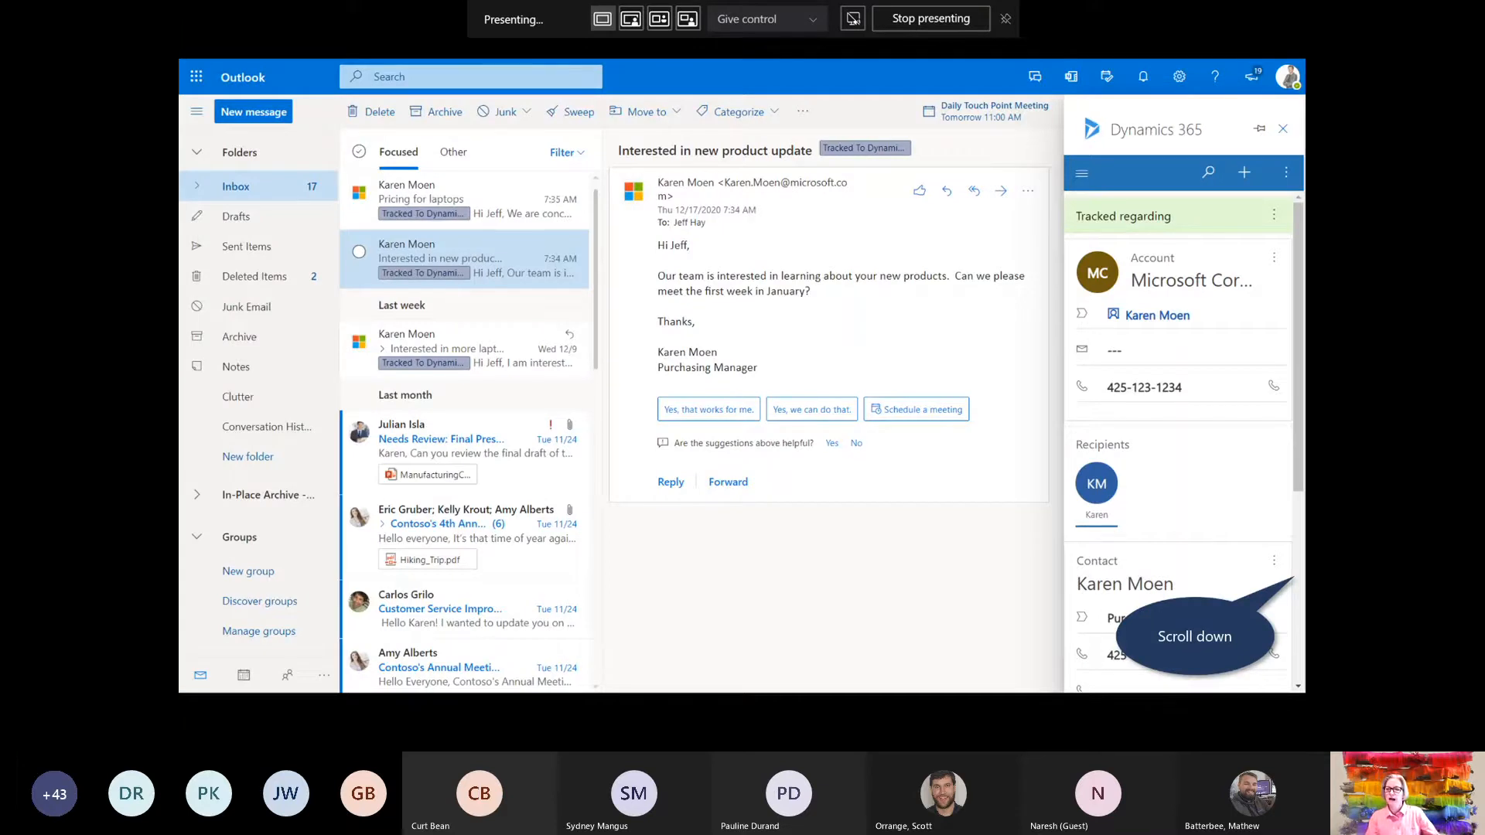
key("Right")
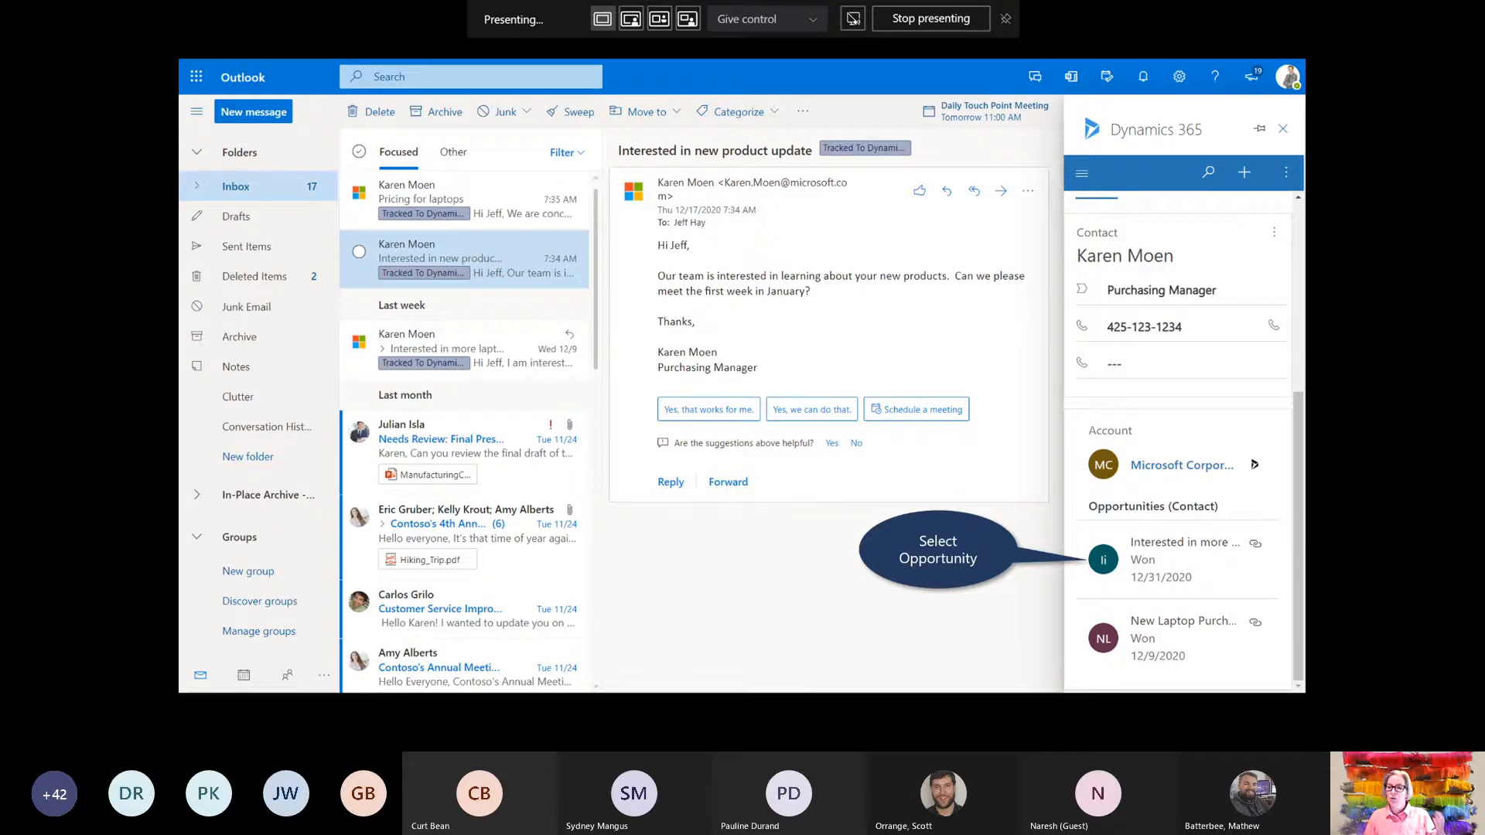
key("Right")
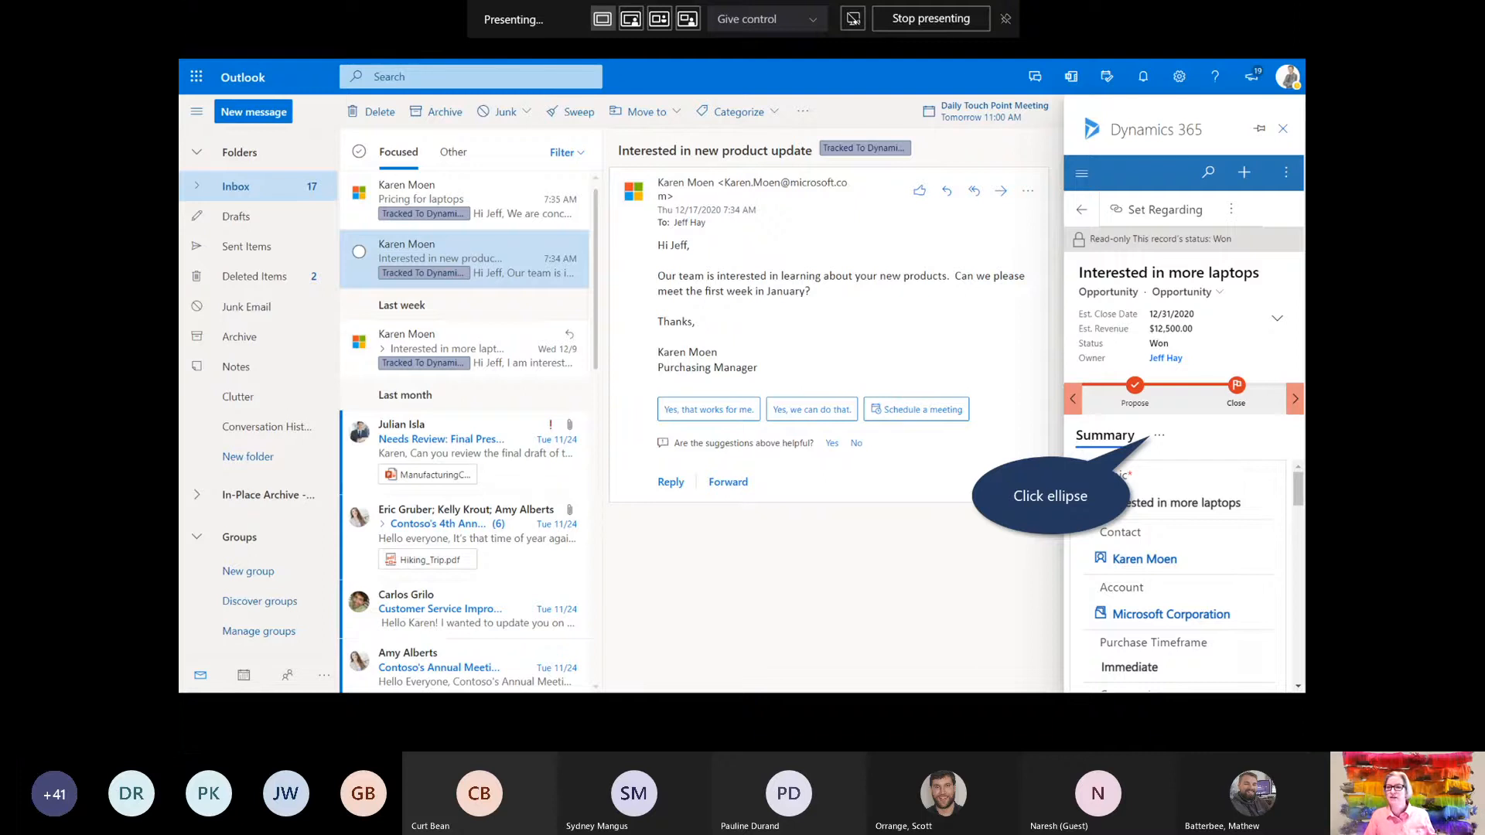
Show the opportunity's Product Line Items from the ellipsis menu beside Summary
key("Right")
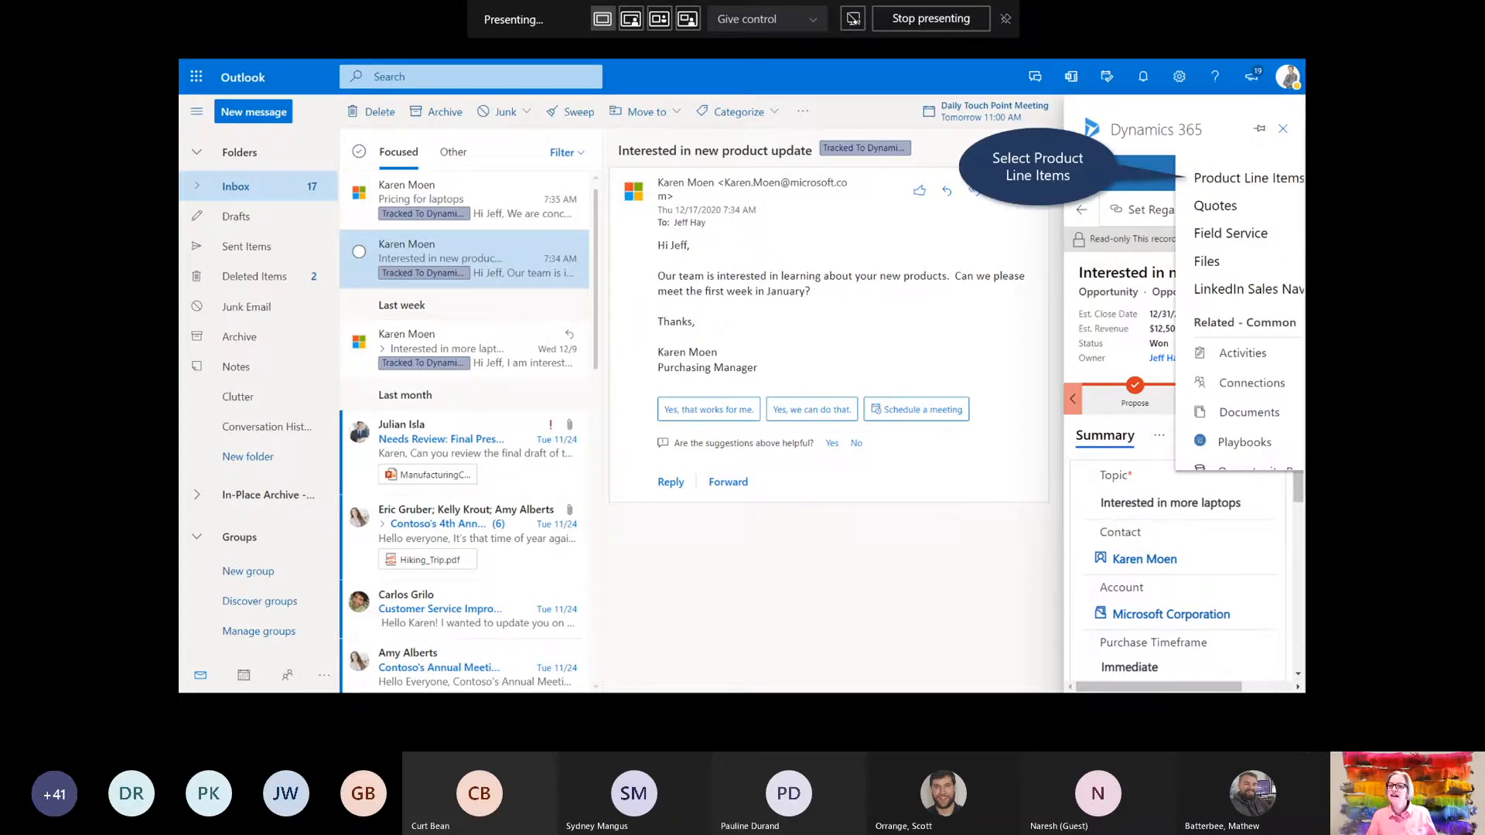
key("Right")
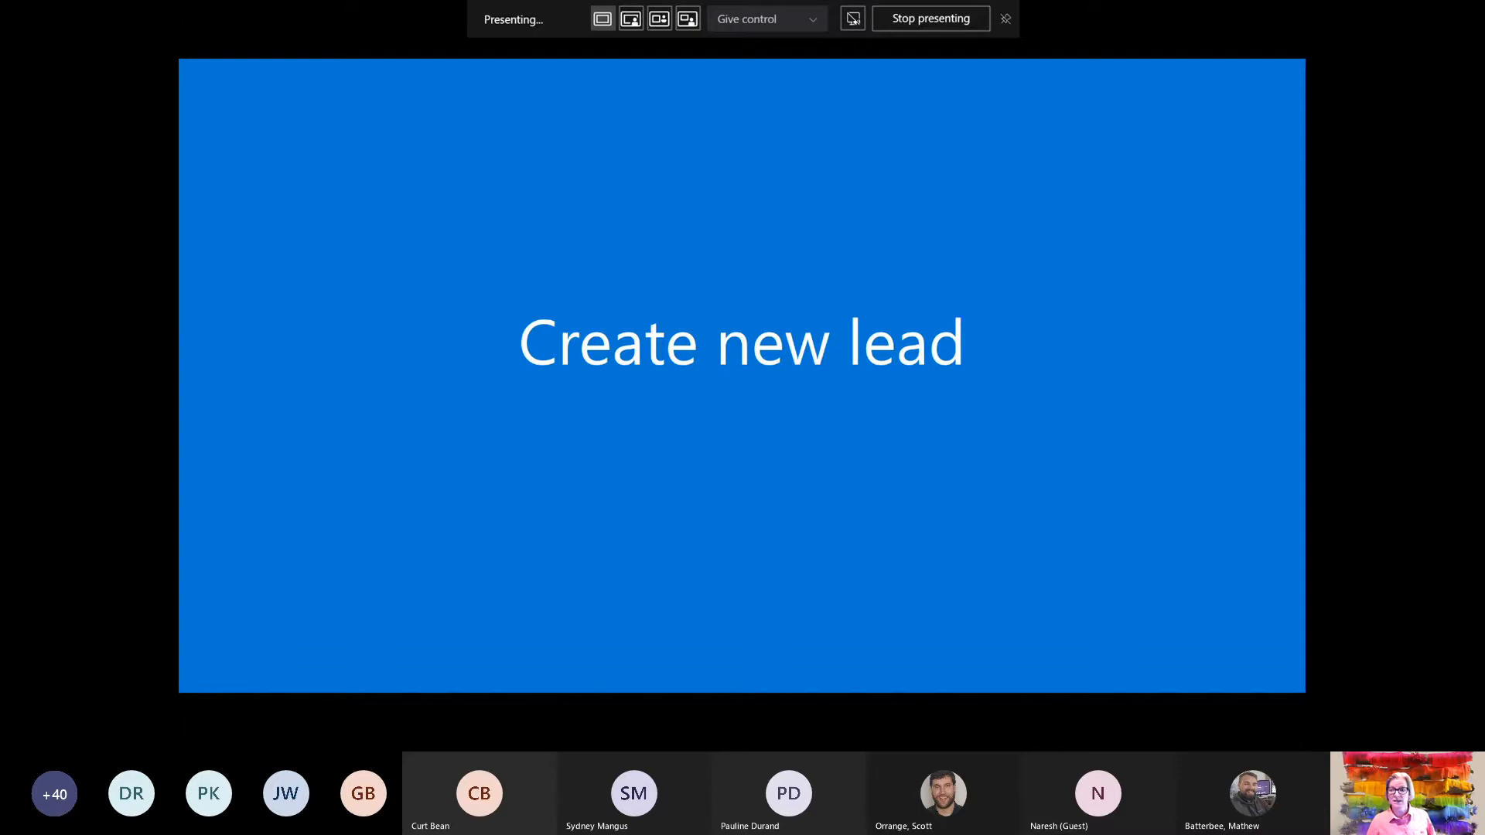
Start an empty Quick Create: Lead form from the Dynamics 365 pane's + menu
key("Right")
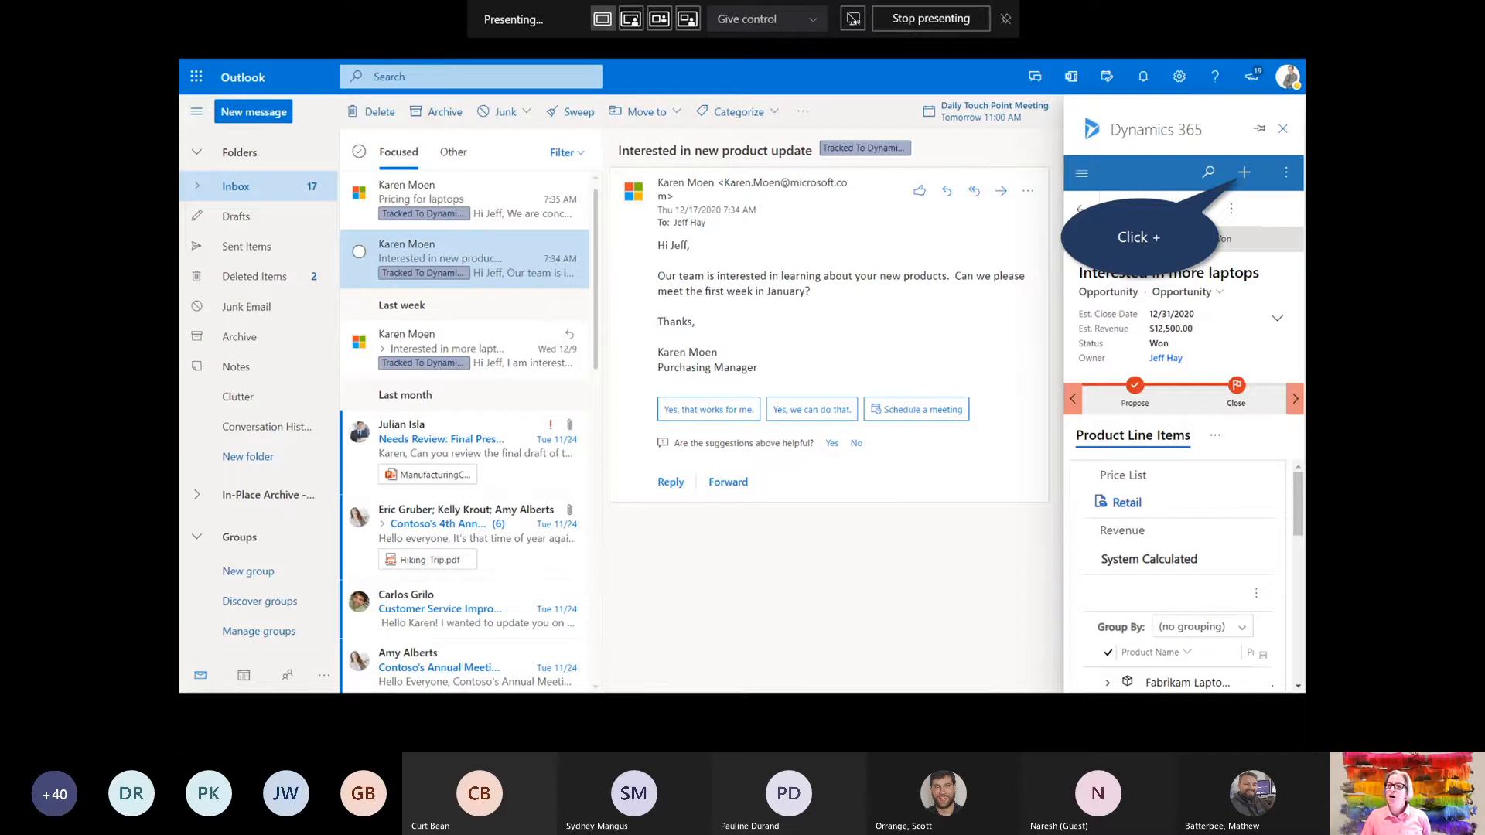
key("Right")
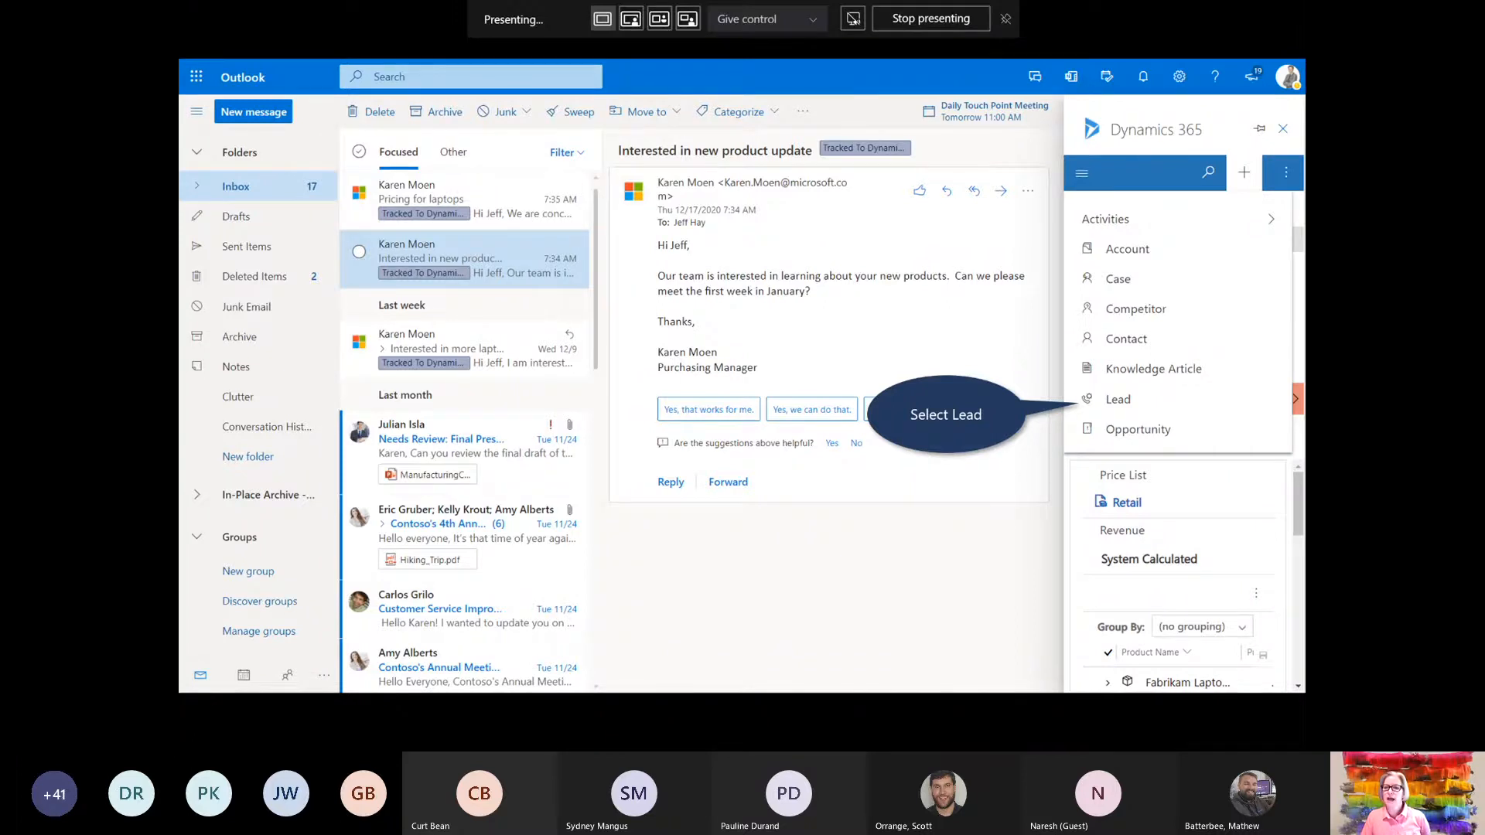
key("Right")
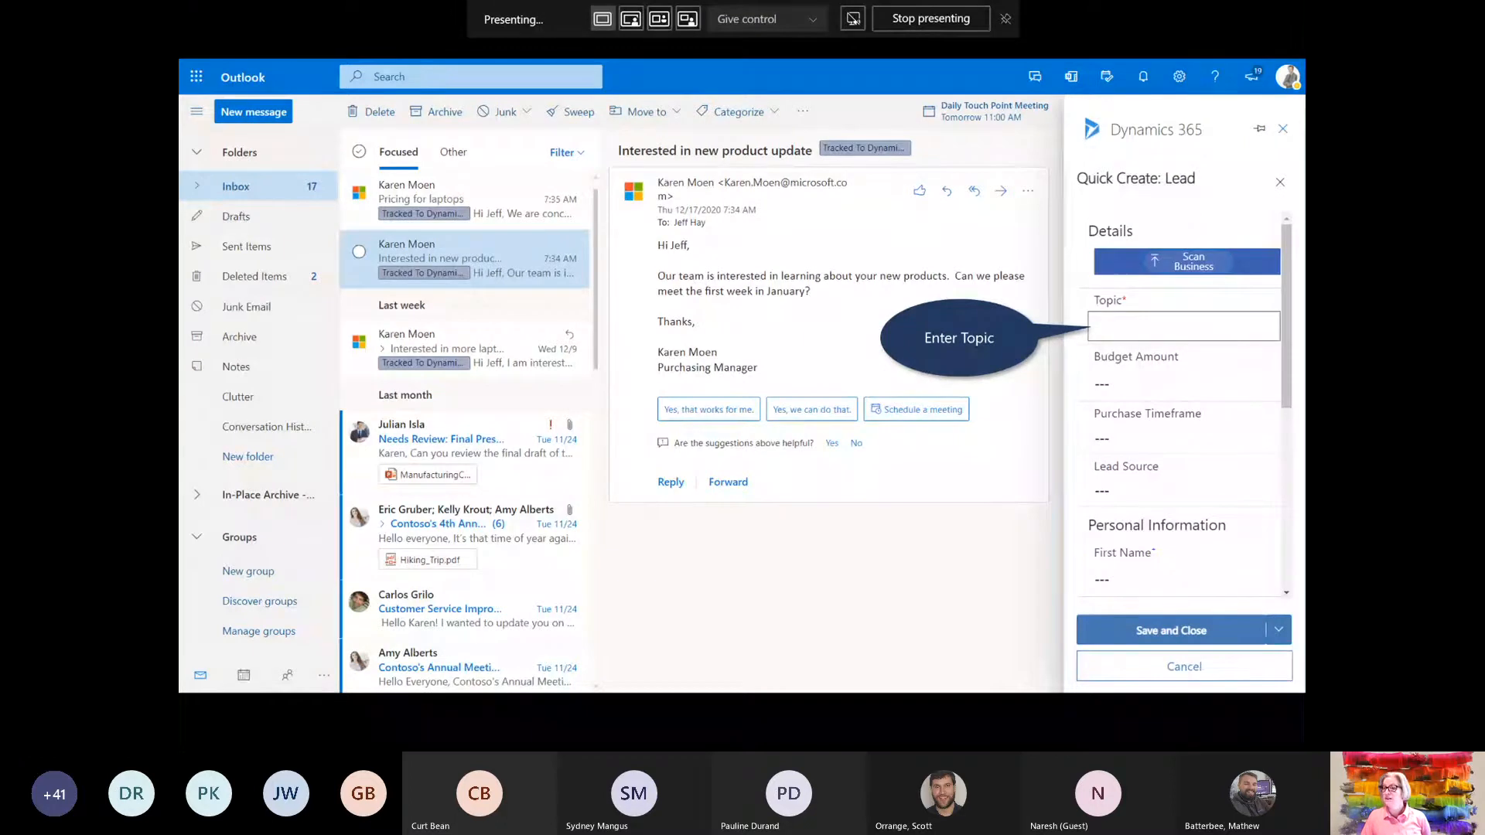
Save a lead titled 'New Product Update - Fabrikam' with the sender's name and e-mail from the matching contact
key("Right")
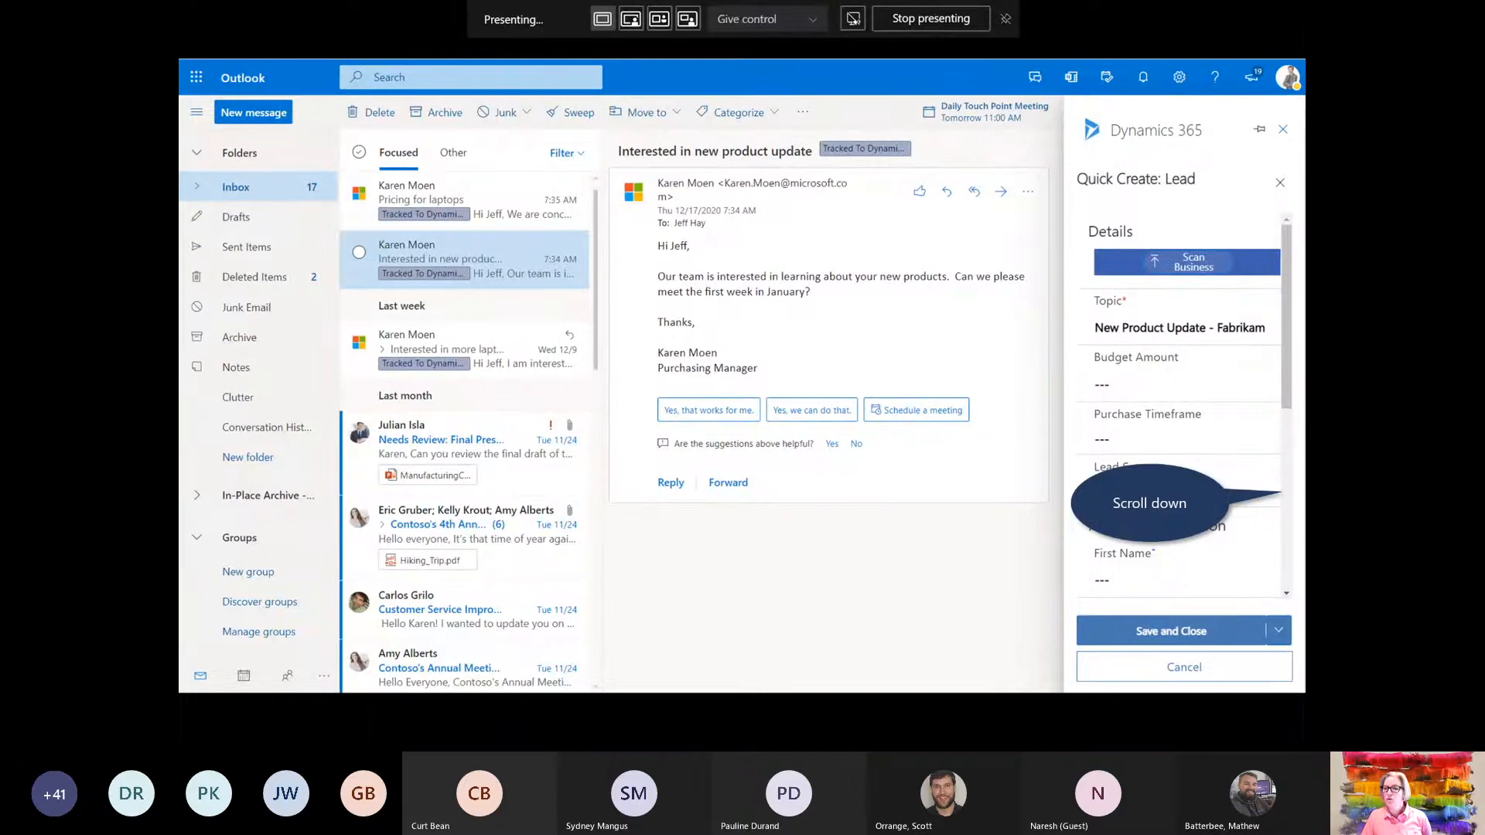
key("Right")
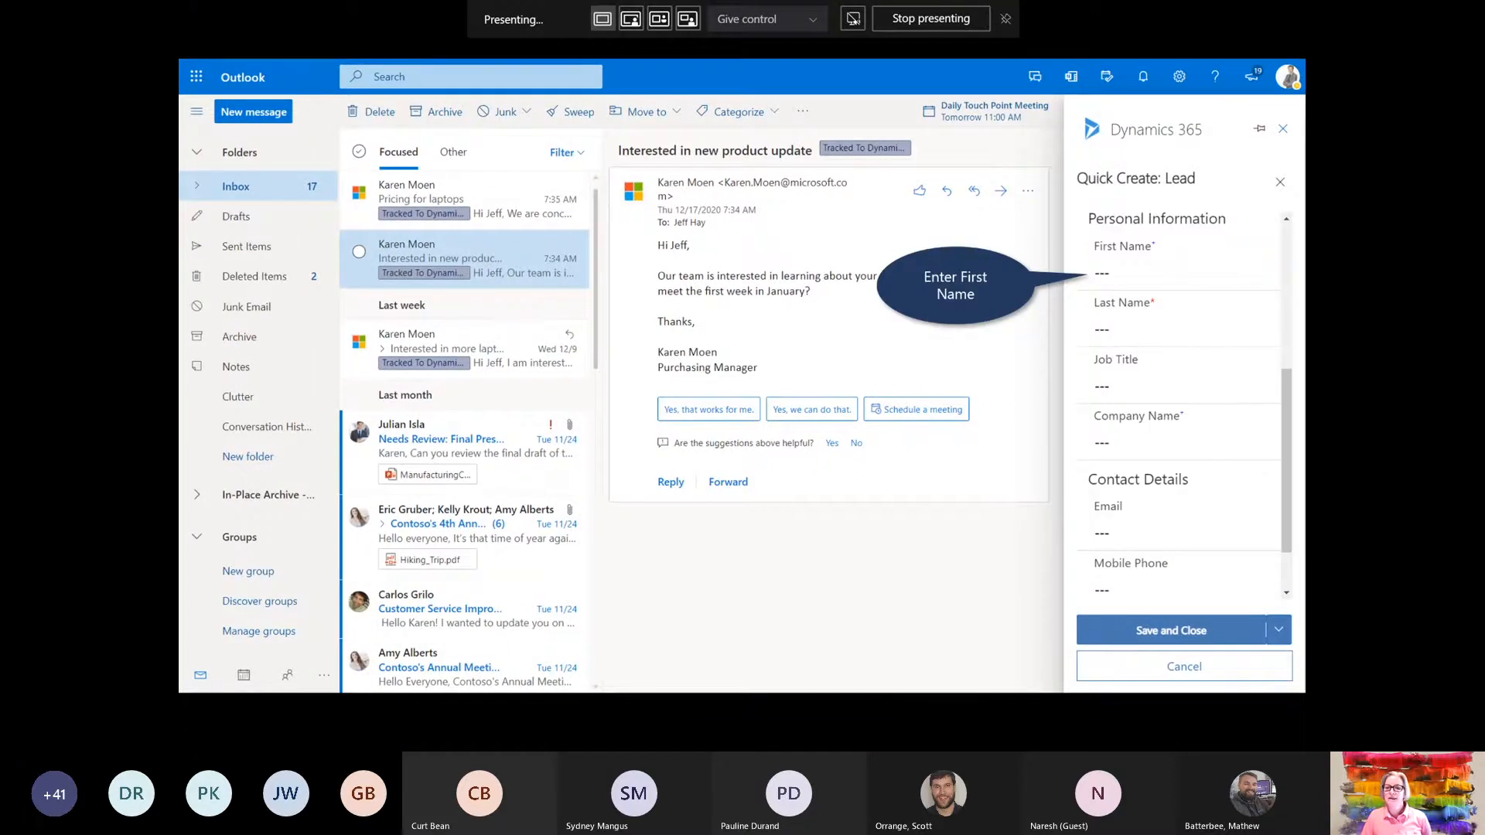
key("Right")
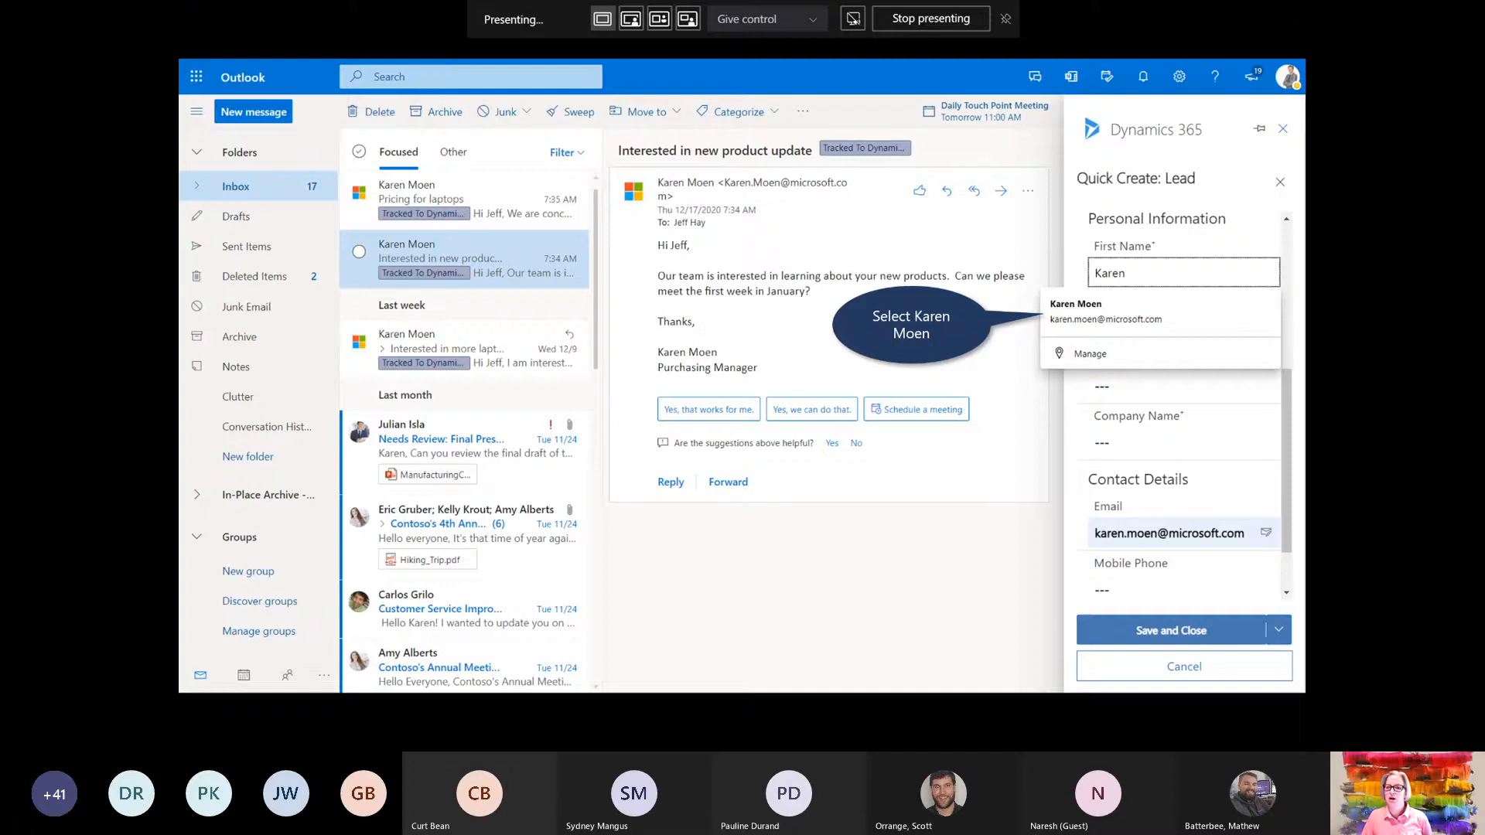
key("Right")
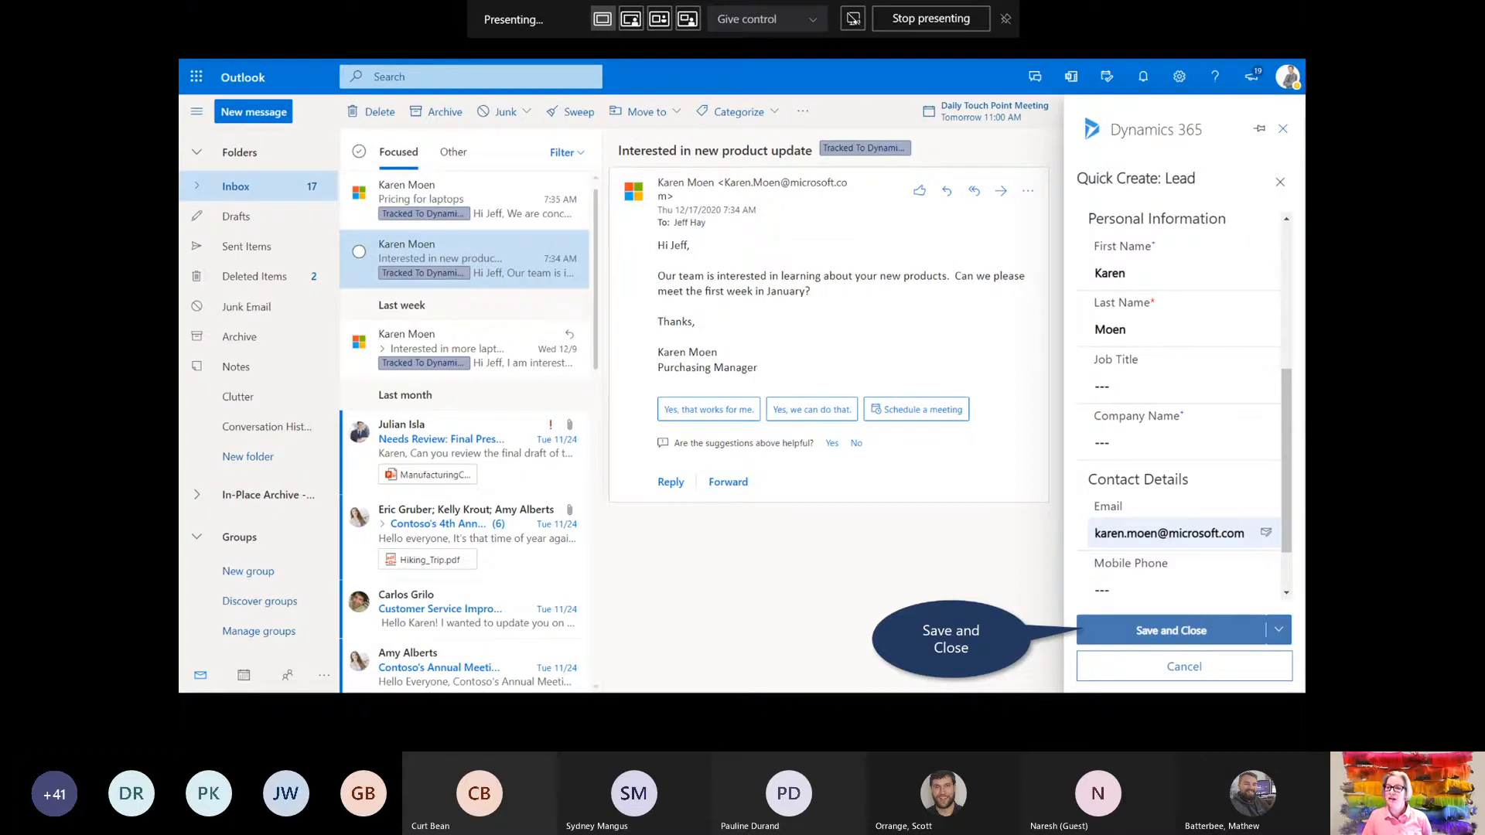
key("Right")
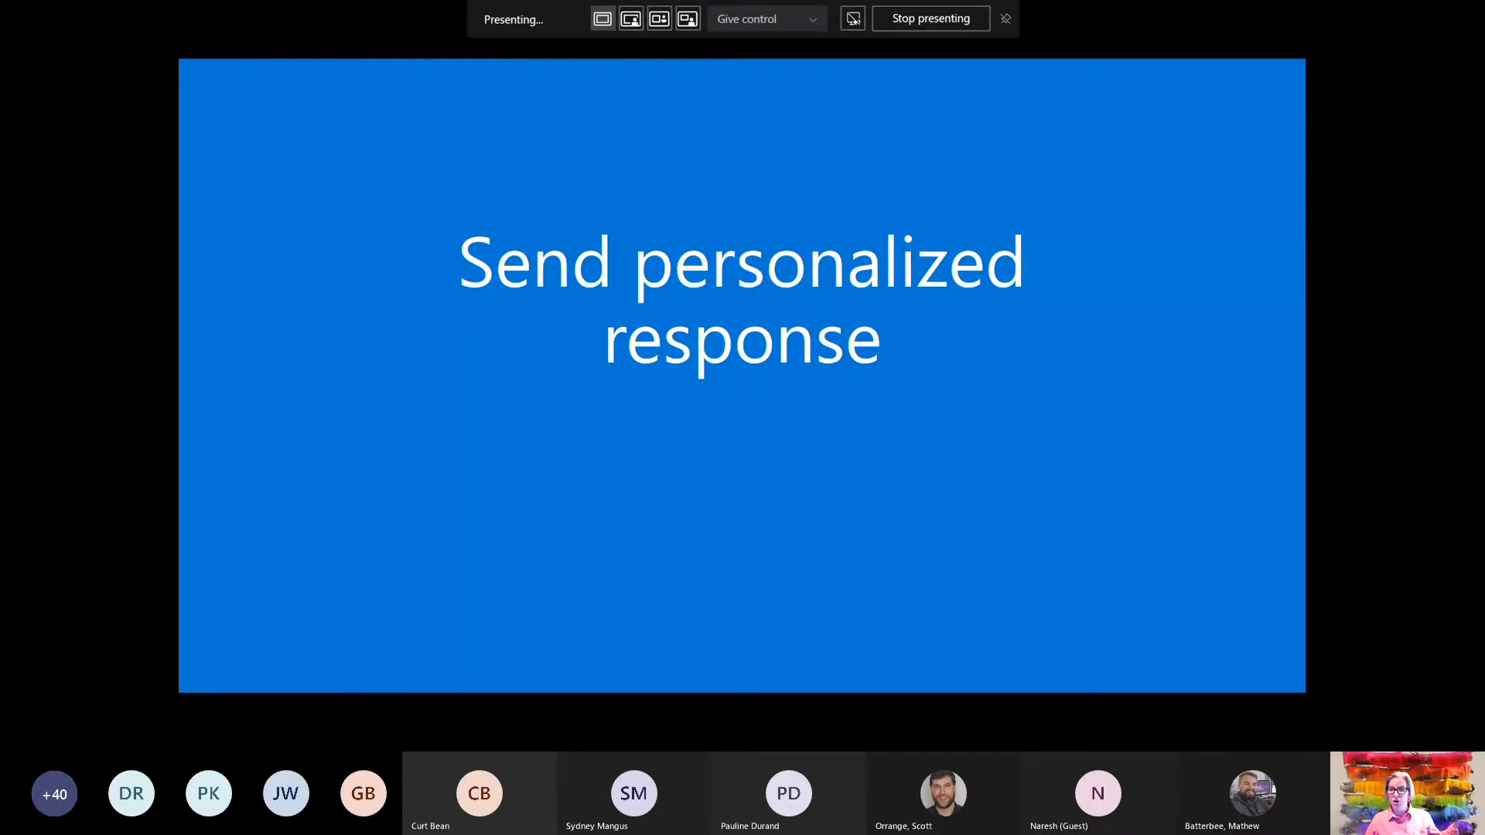
Advance past the 'Send personalized response' title slide to the 'Select Reply' slide
key("Right")
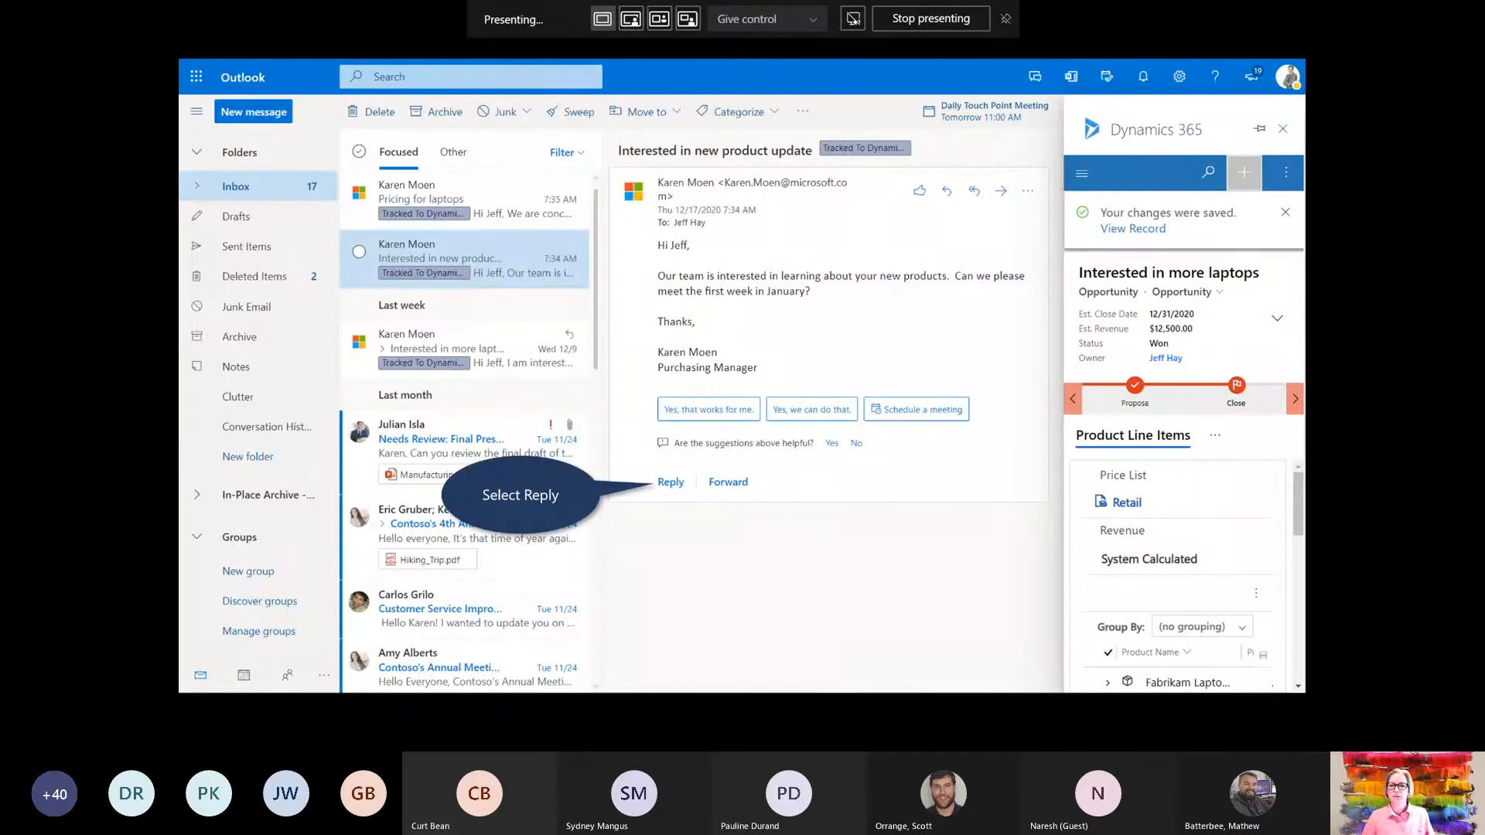
Reply to the email, thanking the customer and mentioning an attached updated product catalog
key("Right")
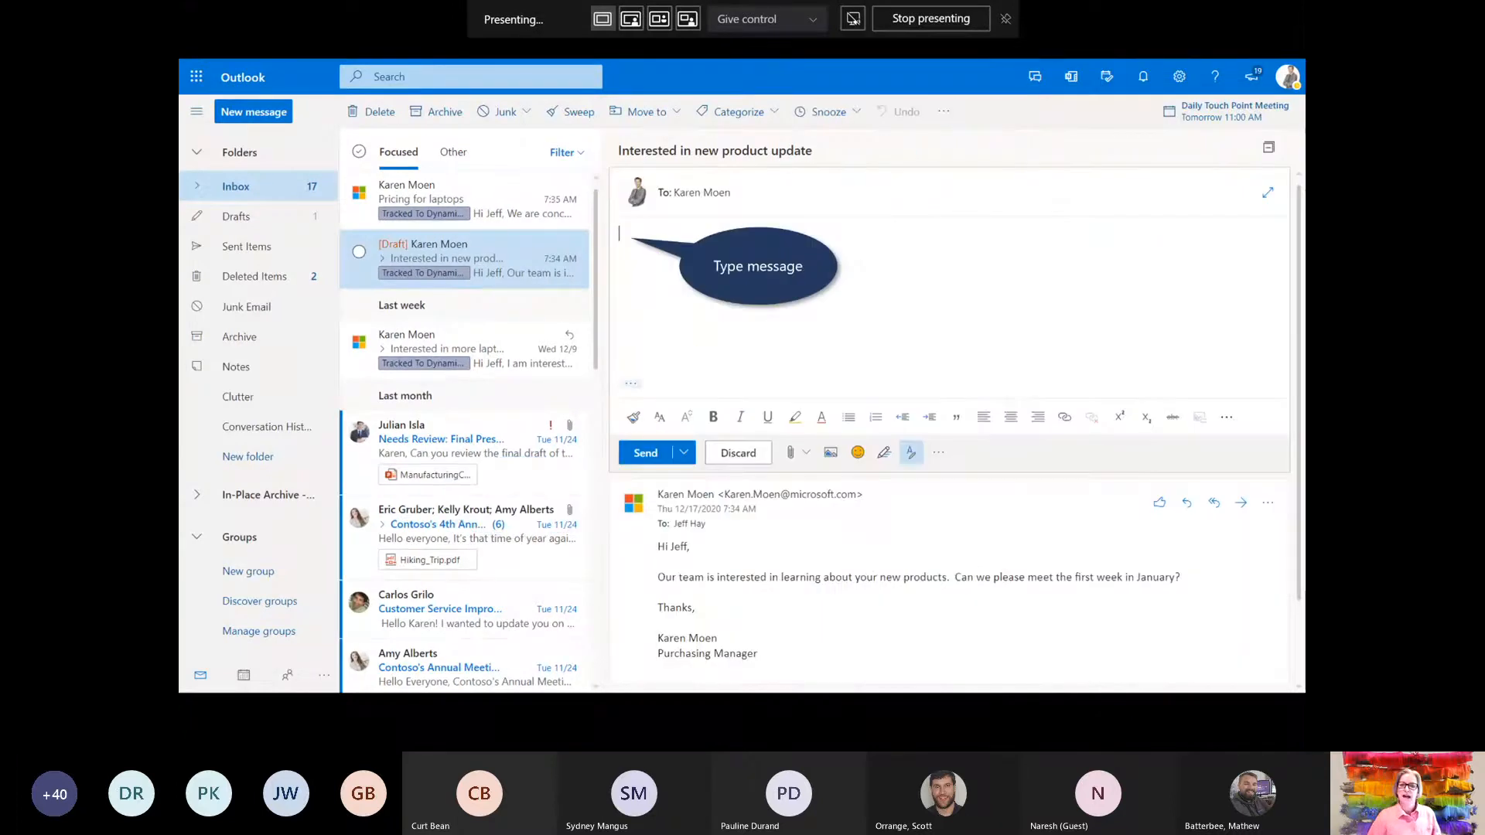
key("Right")
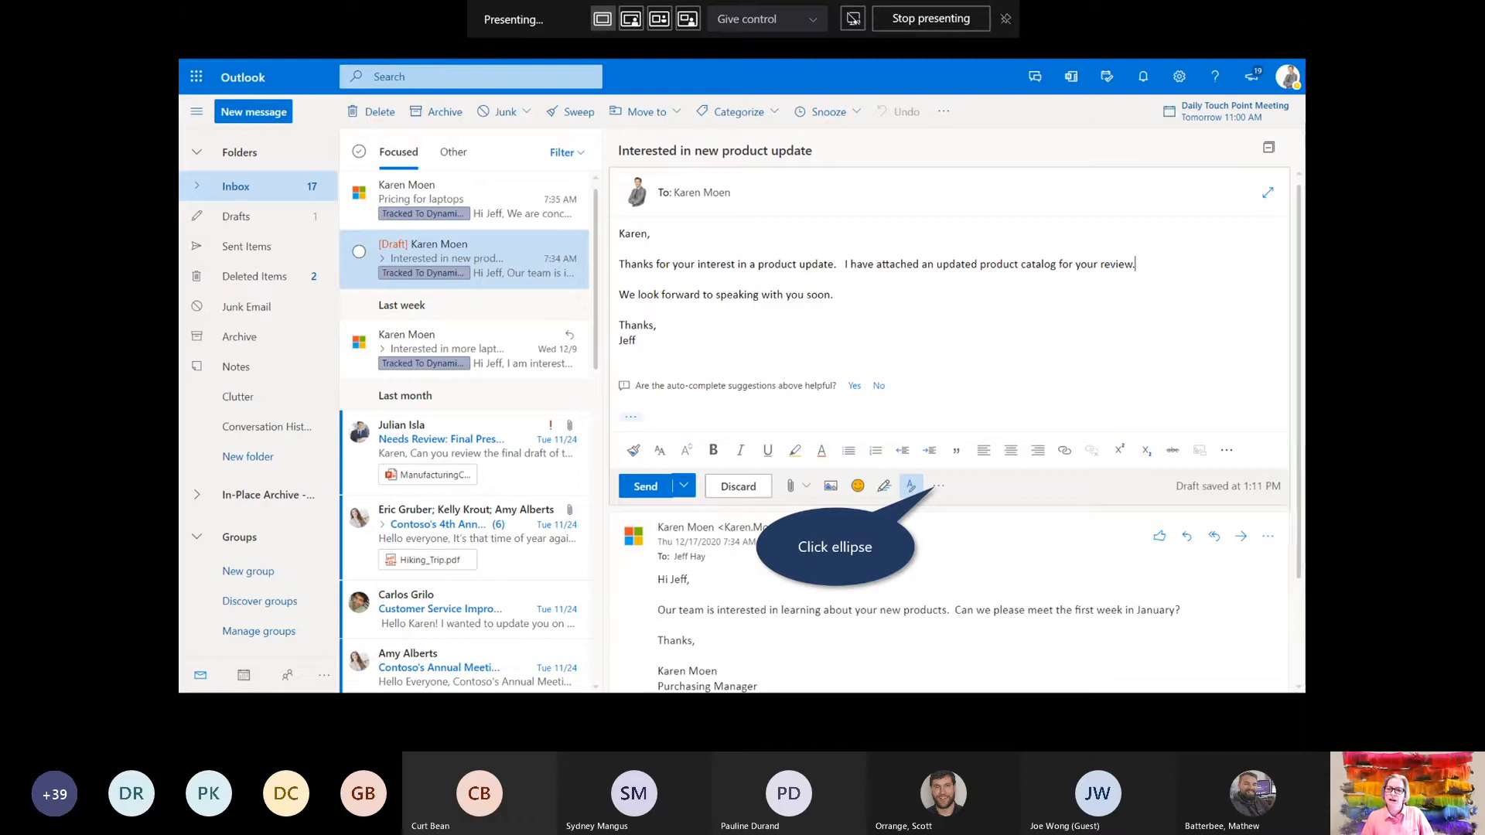
Open the Dynamics 365 pane on the reply and list its Insert choices for templates, sales literature and knowledge articles
key("Right")
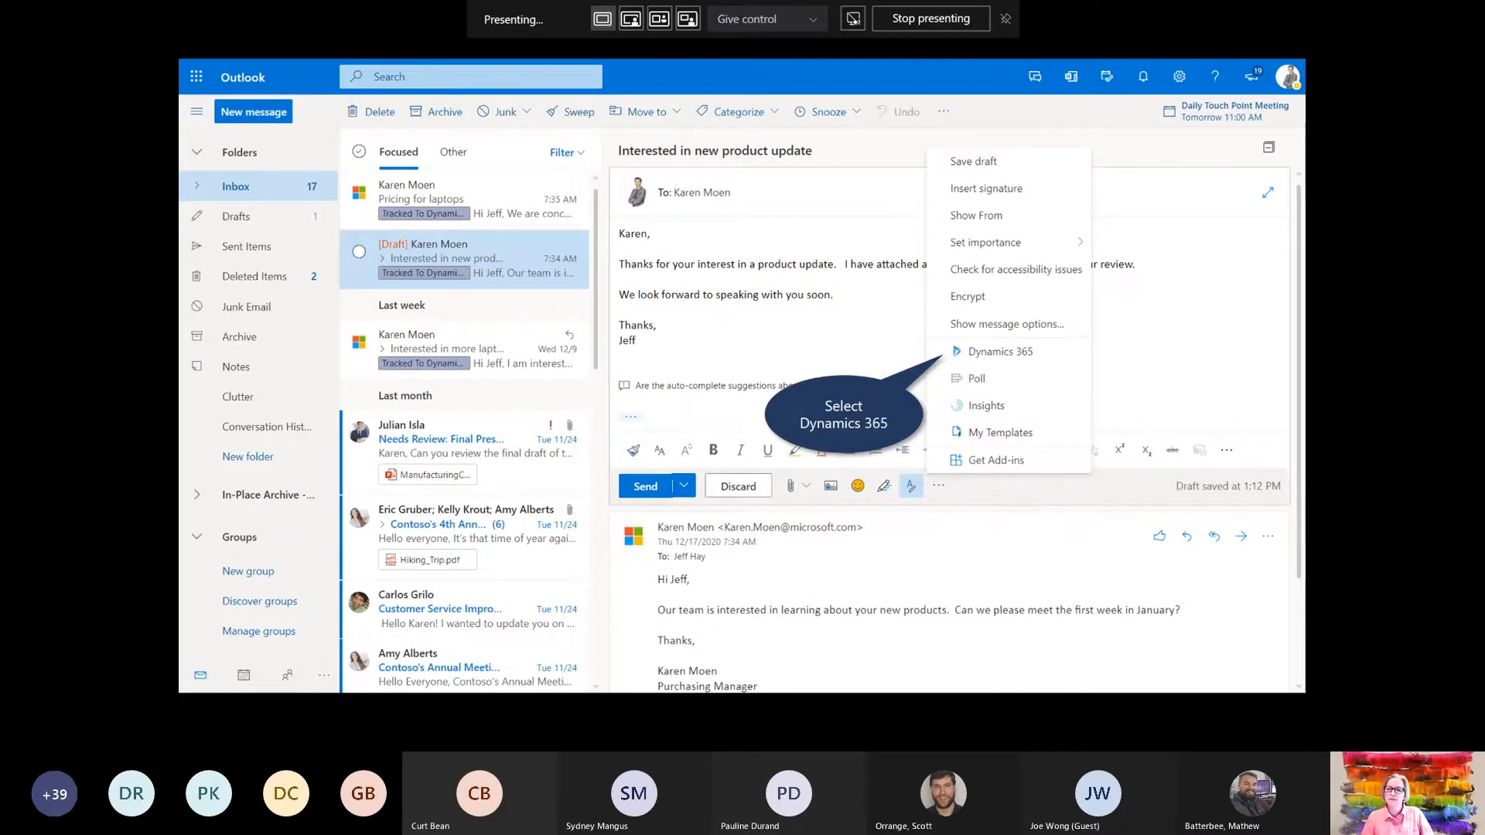
key("Right")
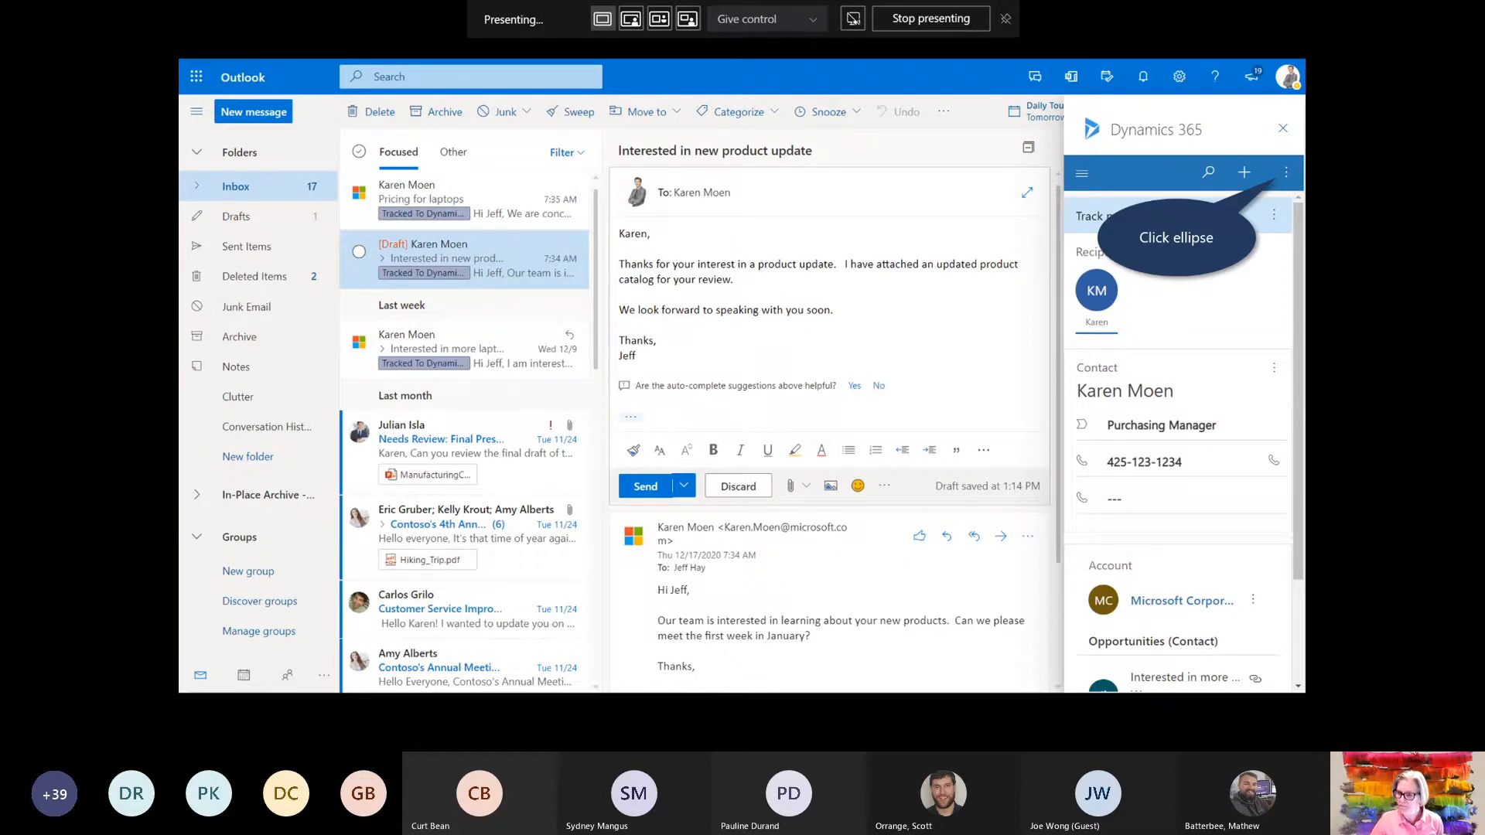
key("Right")
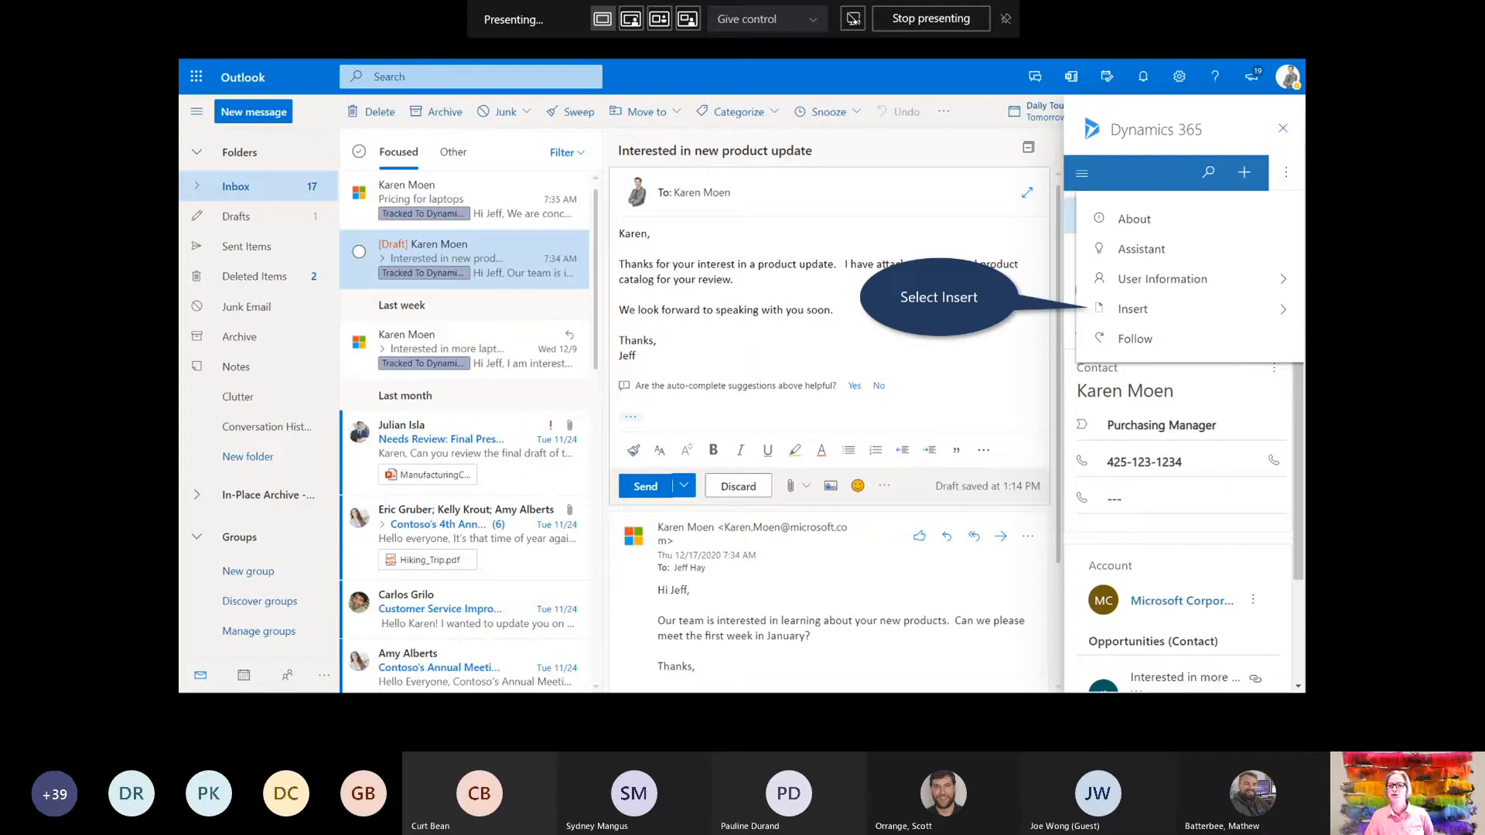
key("Right")
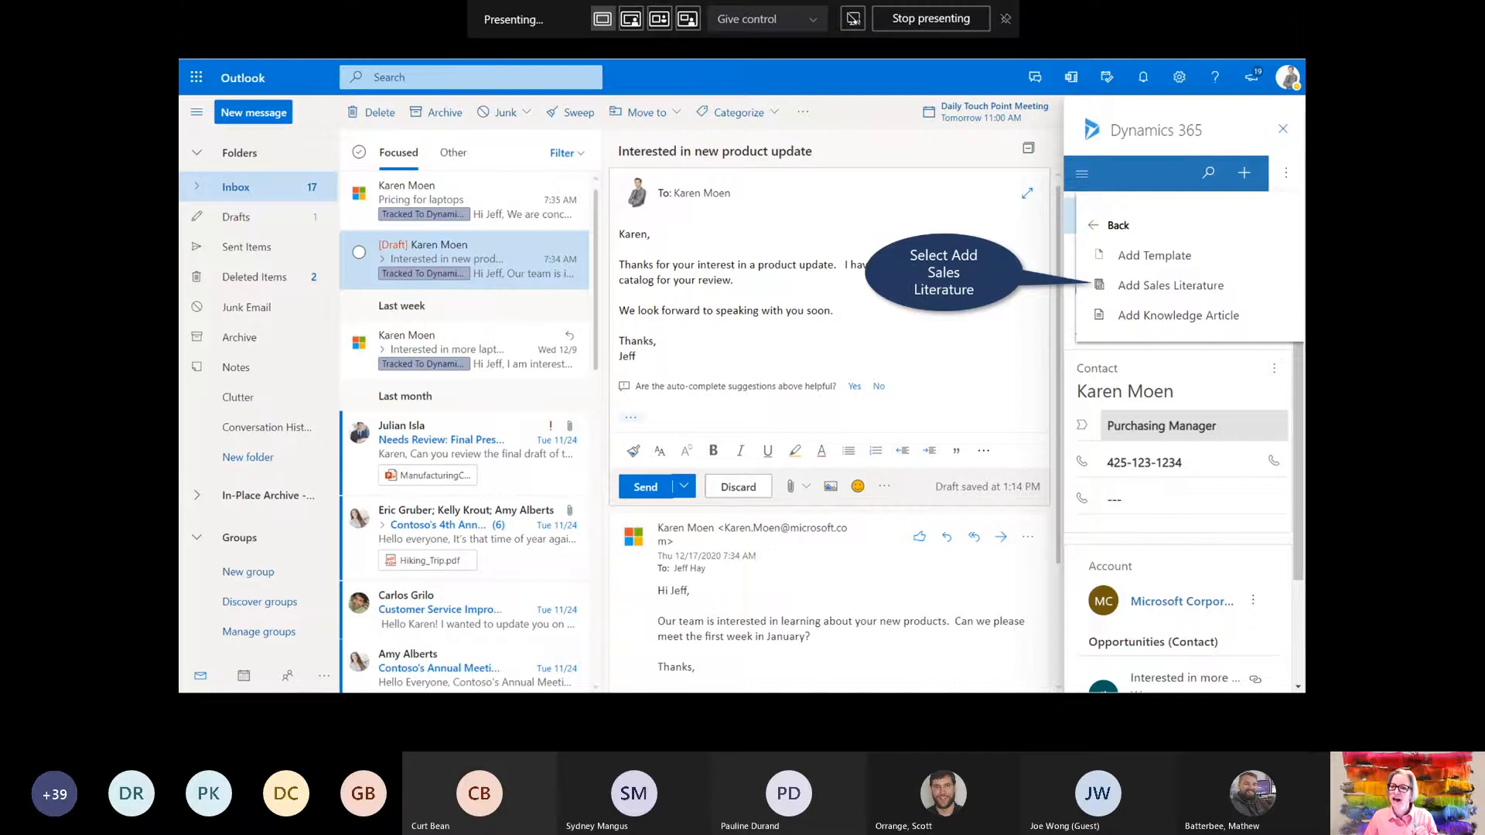
Insert the Computer Product Line literature (Products subject), attaching the 2 MB Fabrikam laptop guide
key("Right")
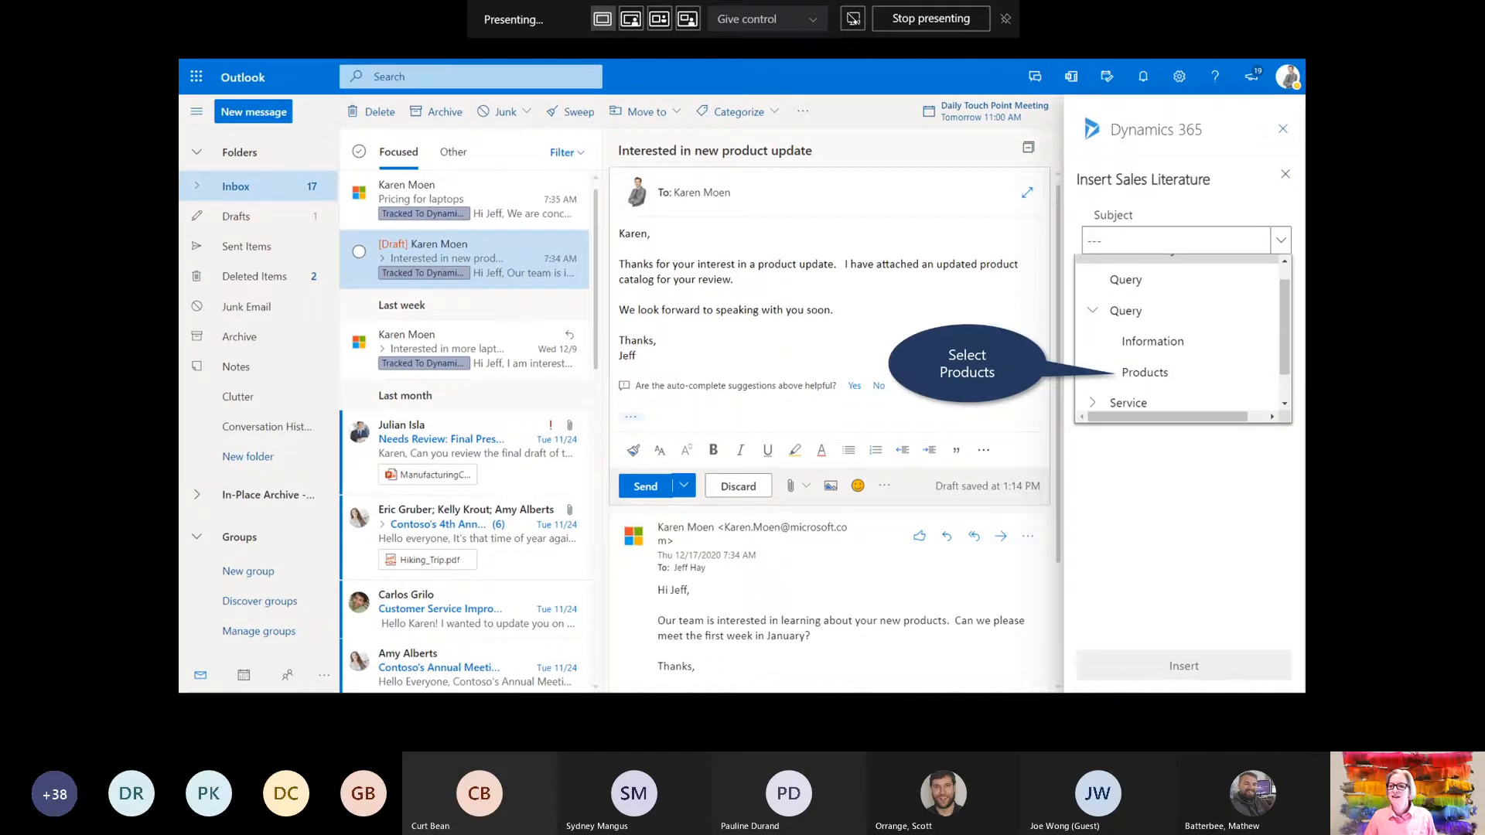
key("Right")
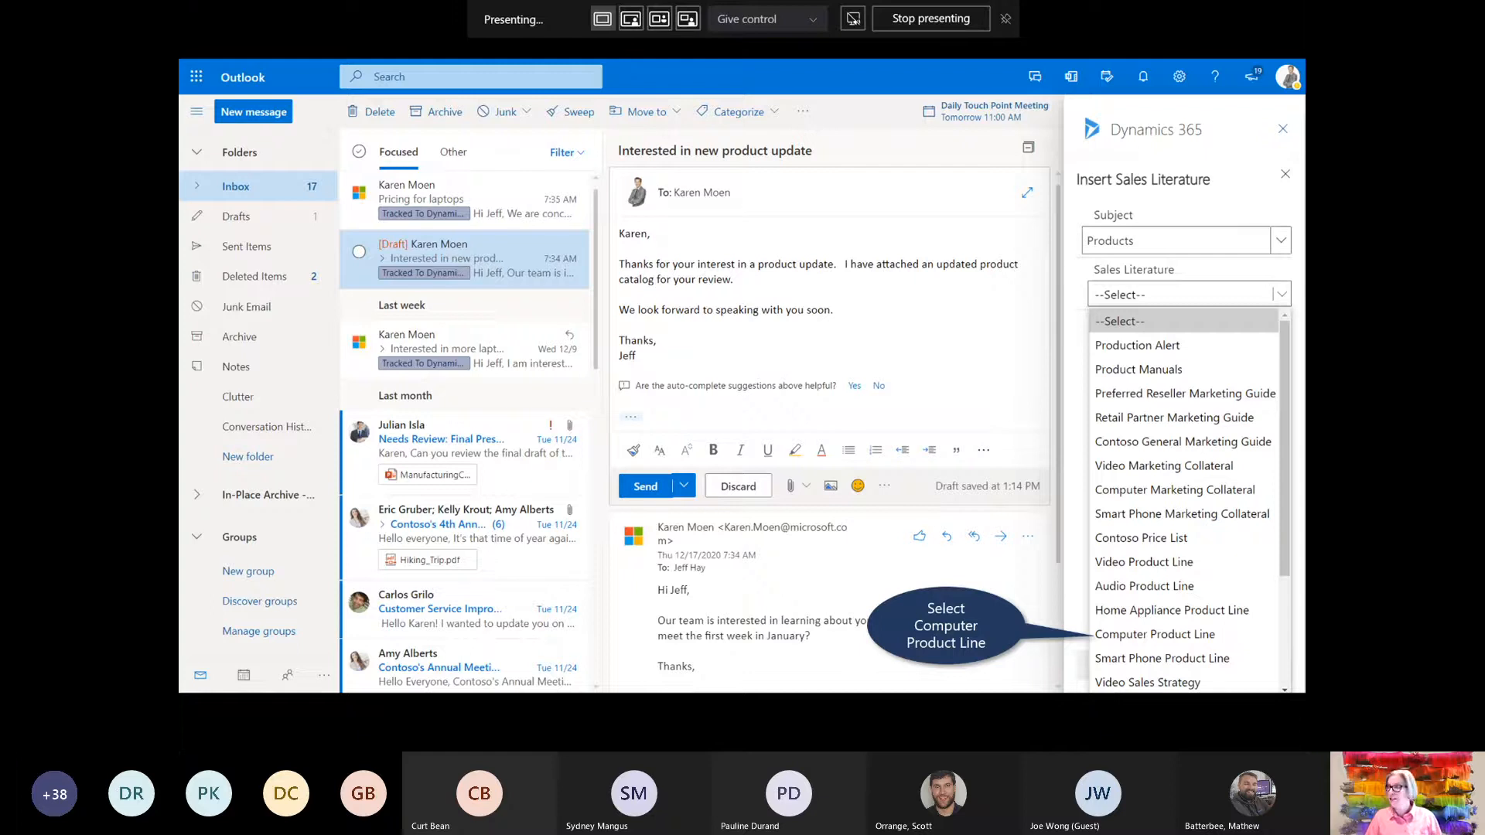
key("Right")
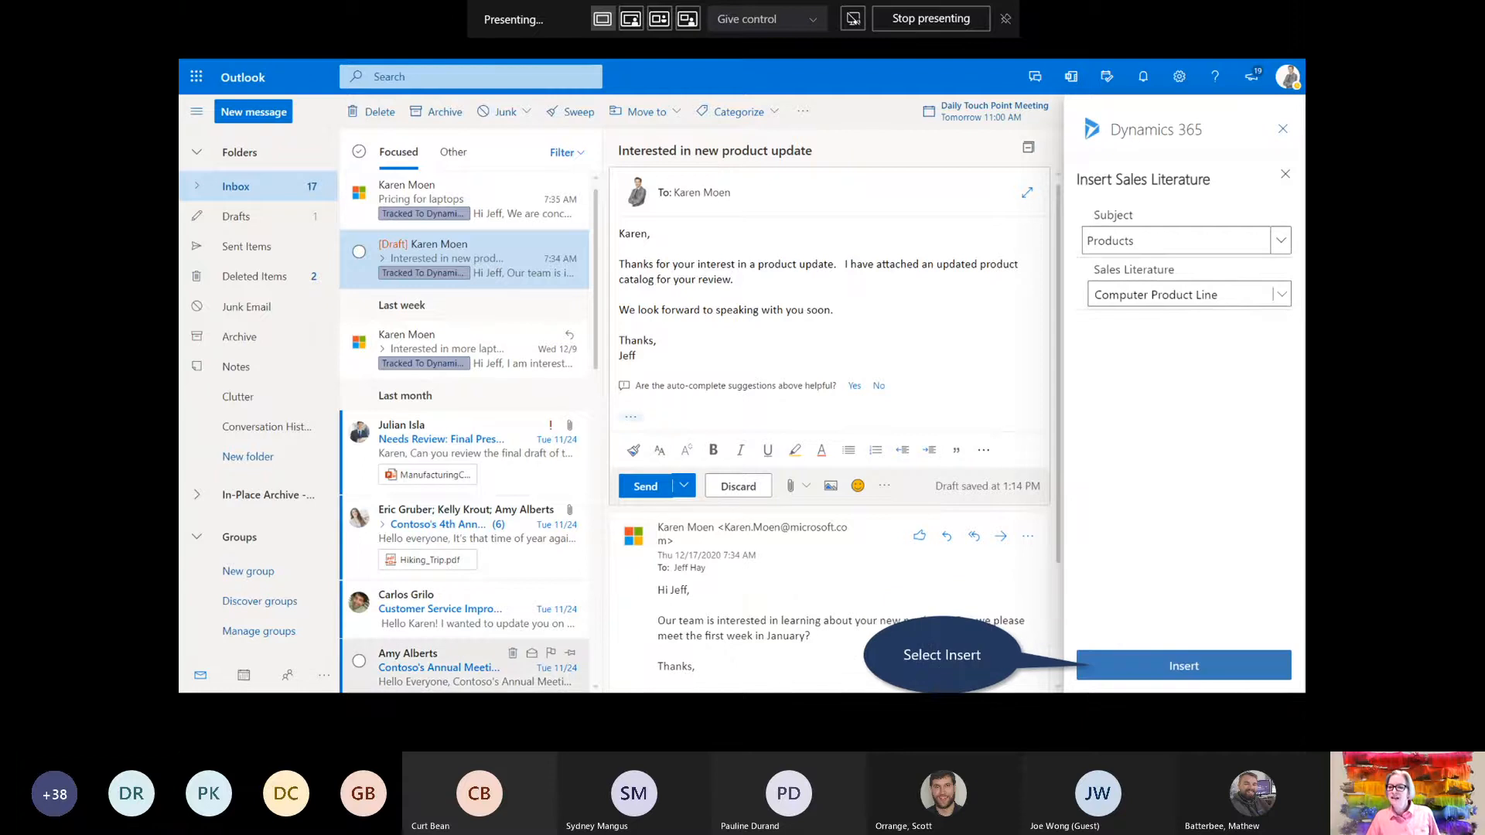
key("Right")
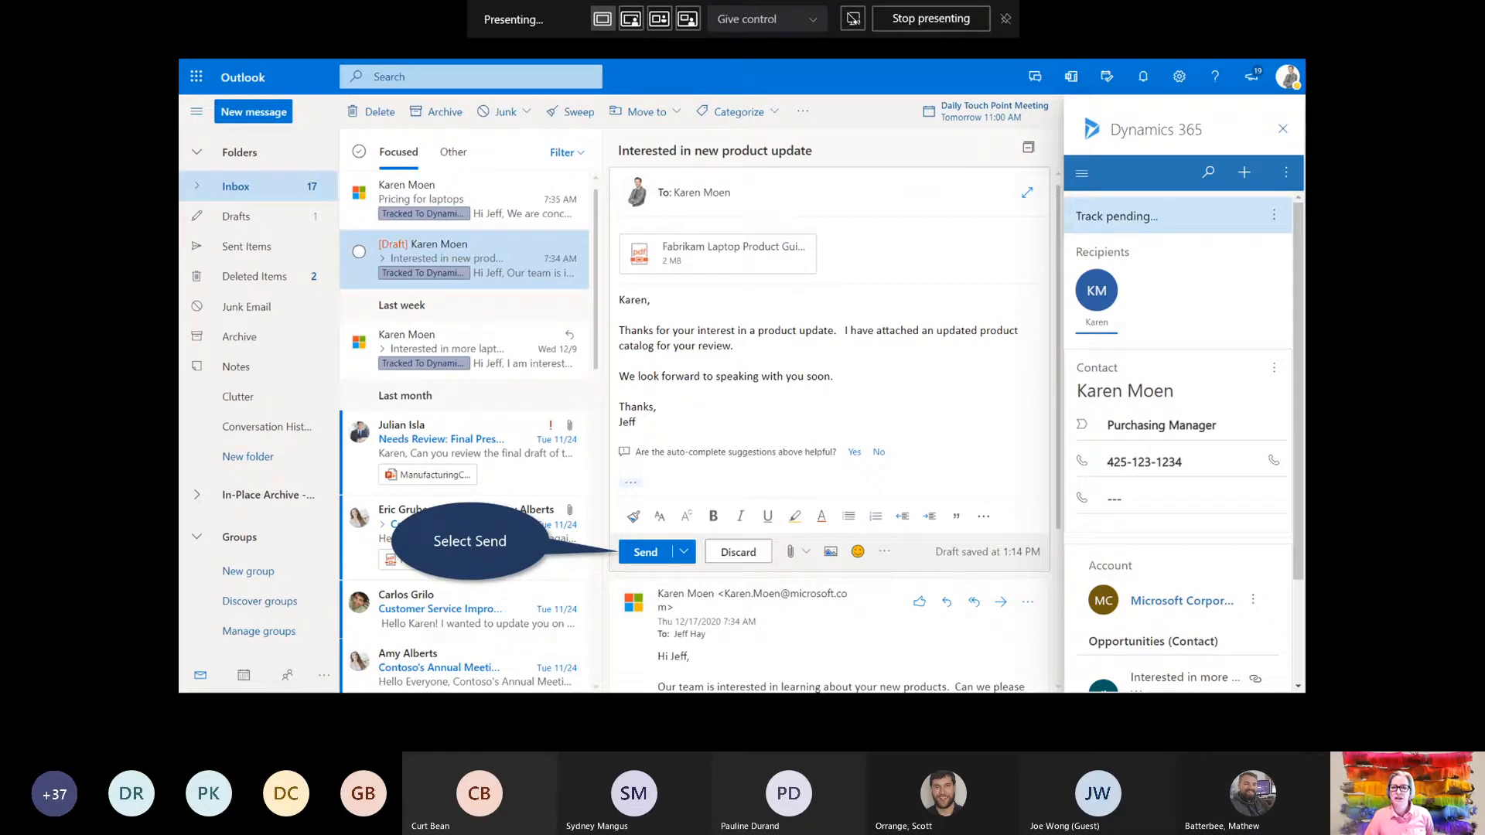
Send the reply with the product guide attached, then move on to the Benefits recap slide
key("Right")
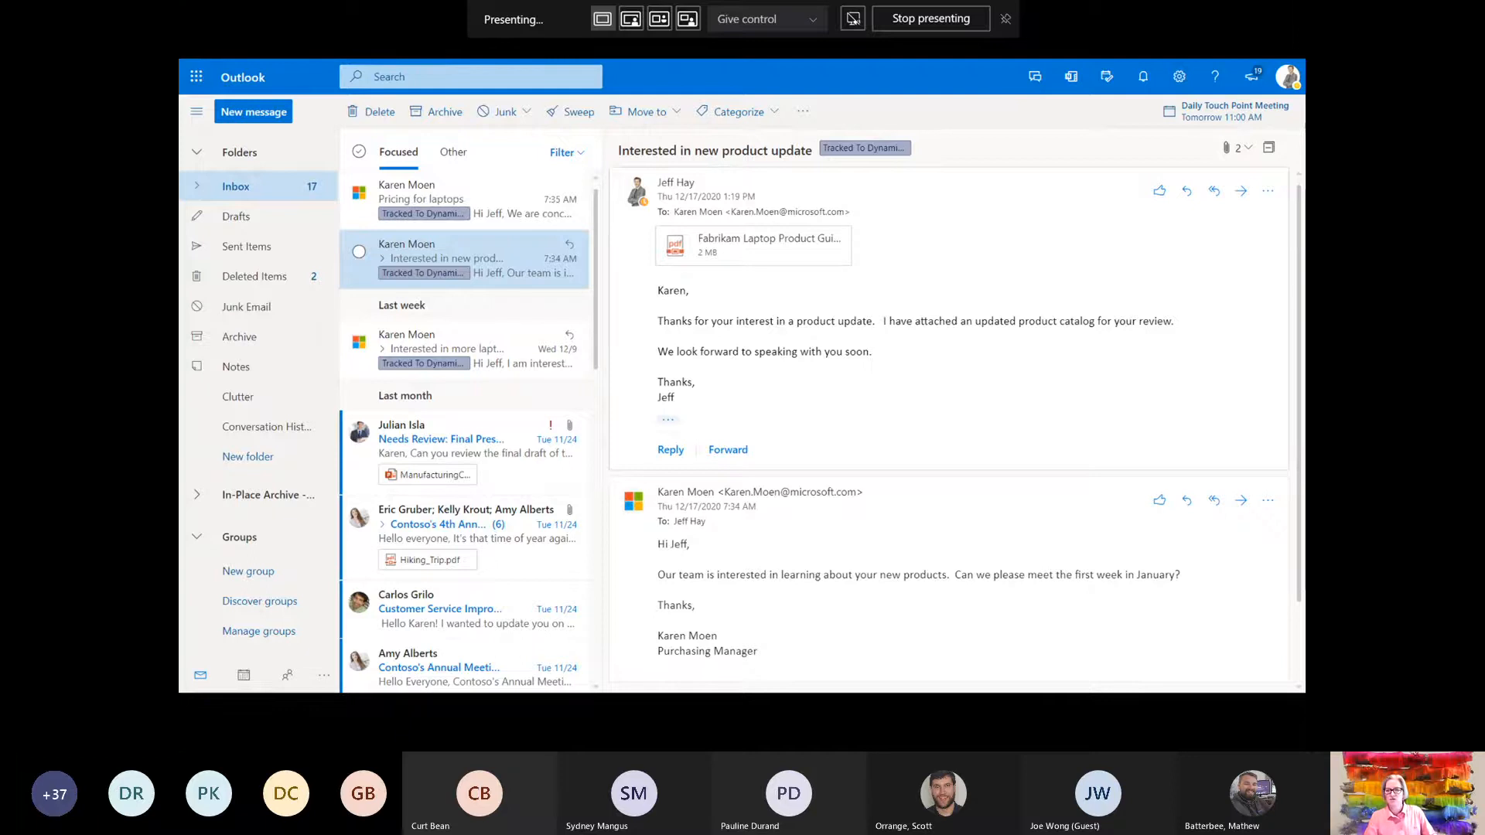
key("Right")
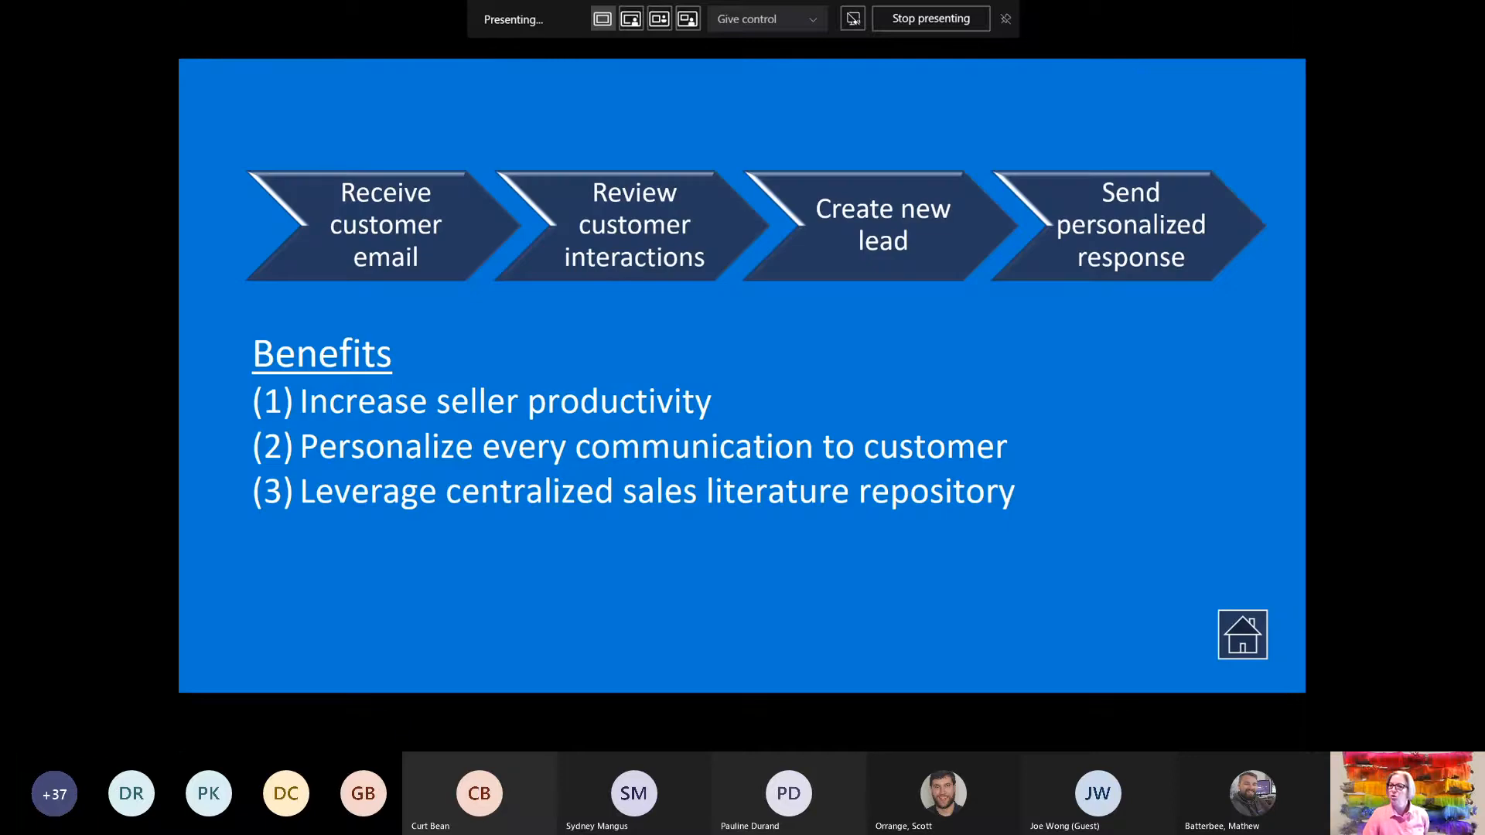
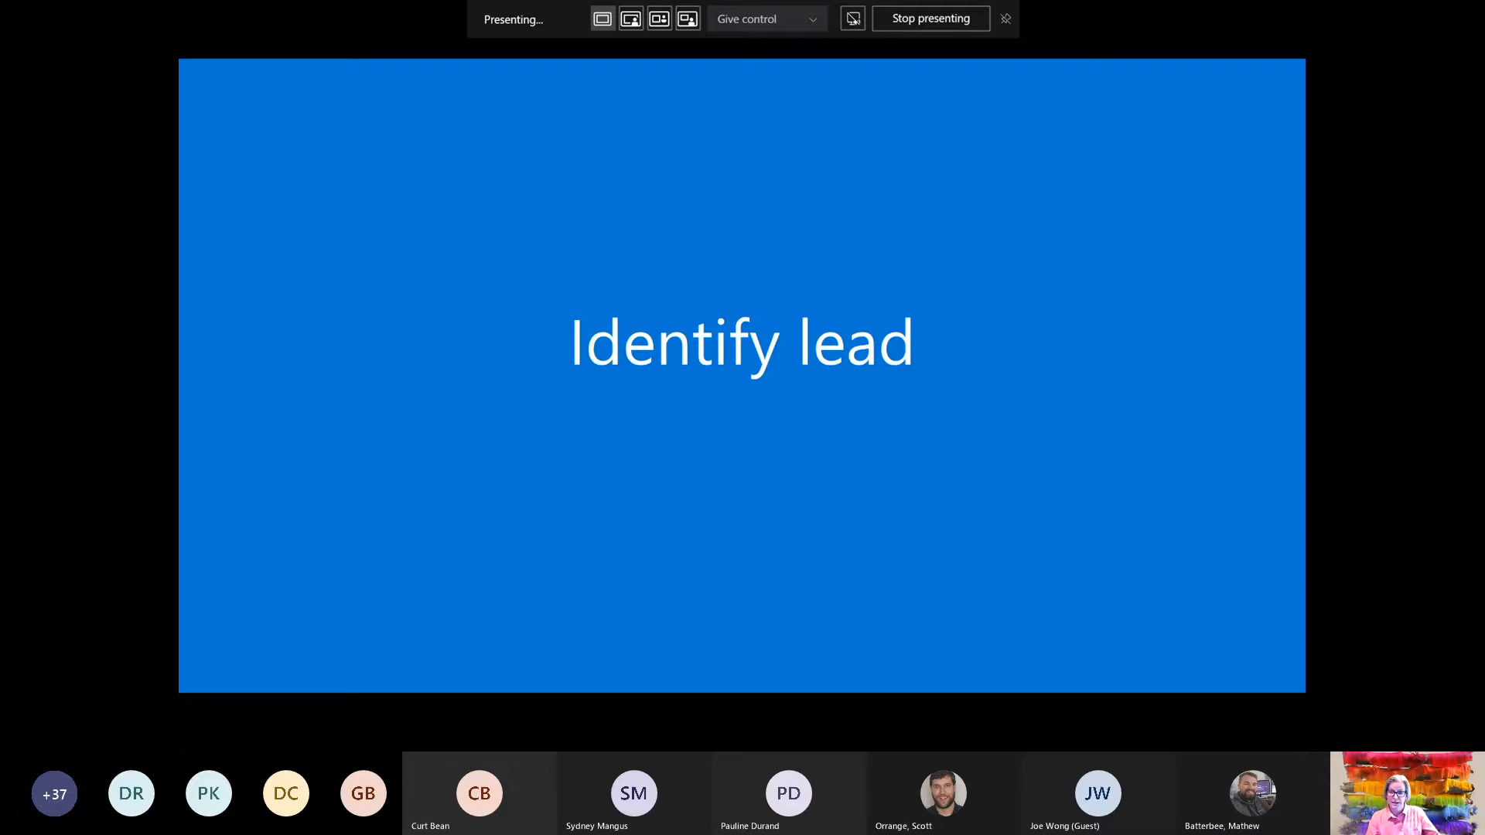
Advance the deck to the Sales Activity Social Dashboard walkthrough slide
key("Right")
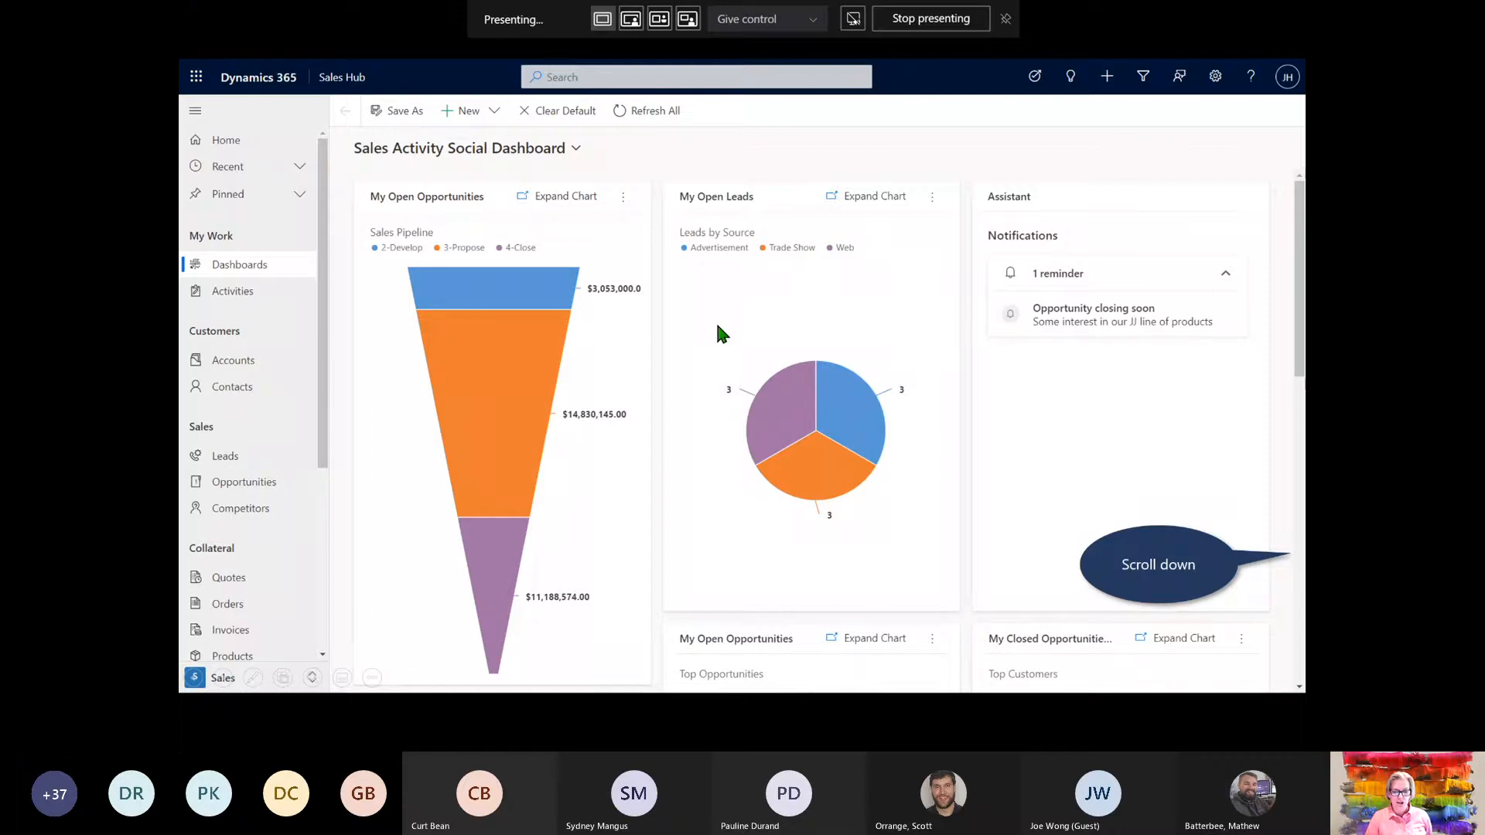
Scroll the dashboard and open its selector, which lists Sales Pipeline and Sales Dashboard
scroll(1288, 554, "down", 5)
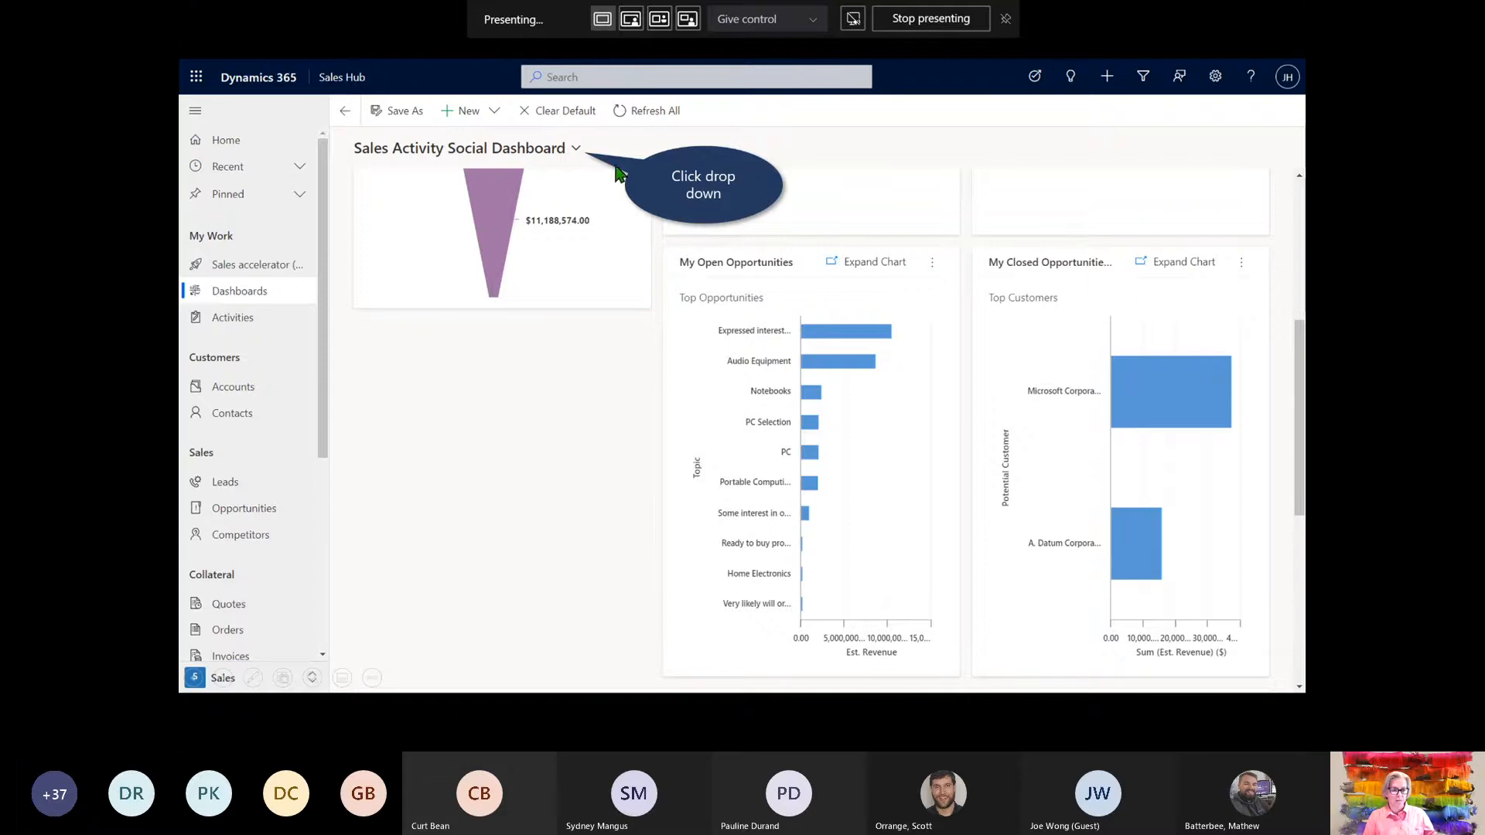
left_click(576, 149)
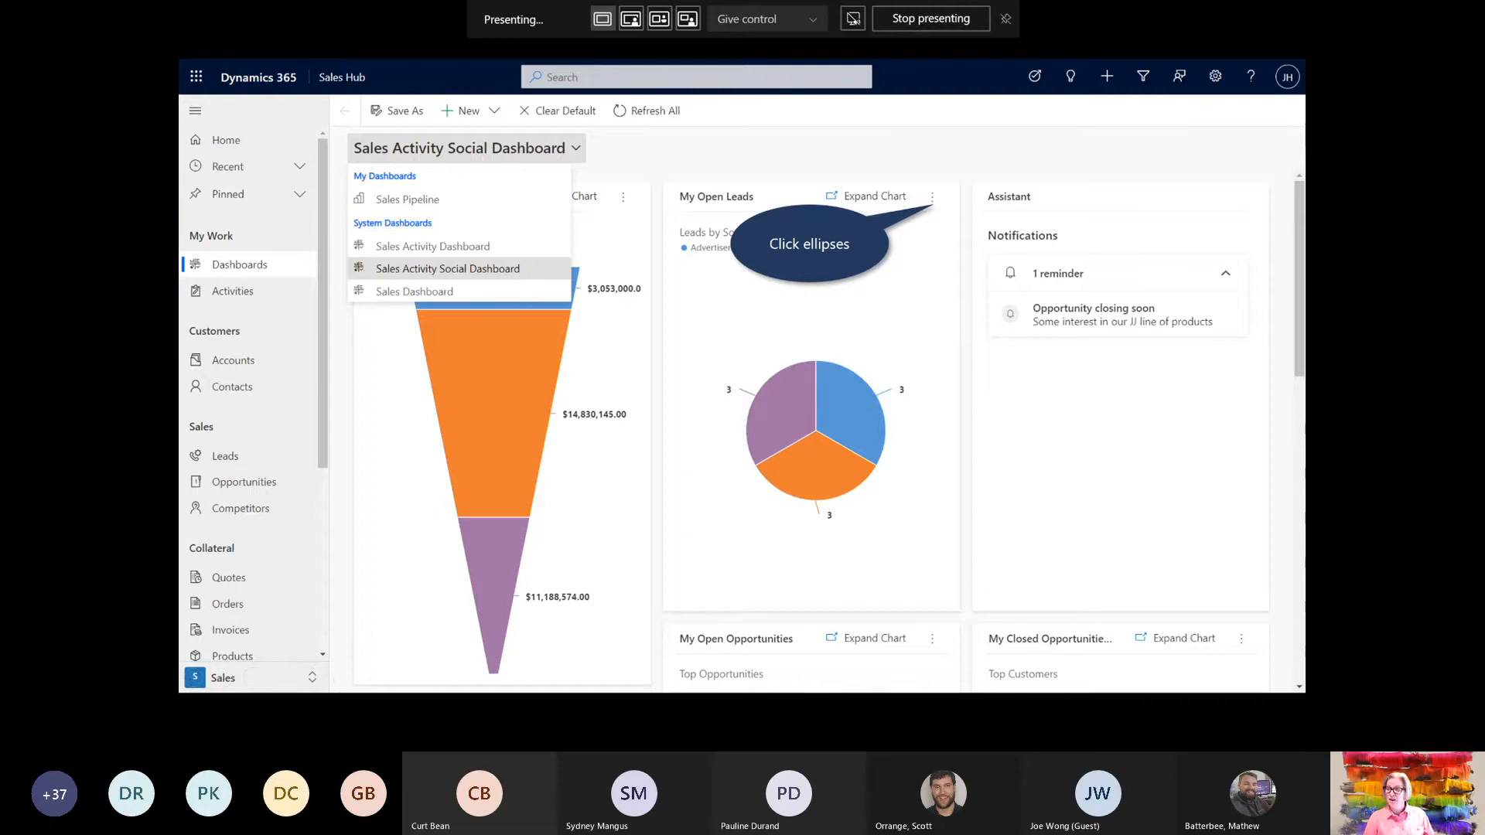
Use View Records on the My Open Leads chart to list its leads
left_click(932, 197)
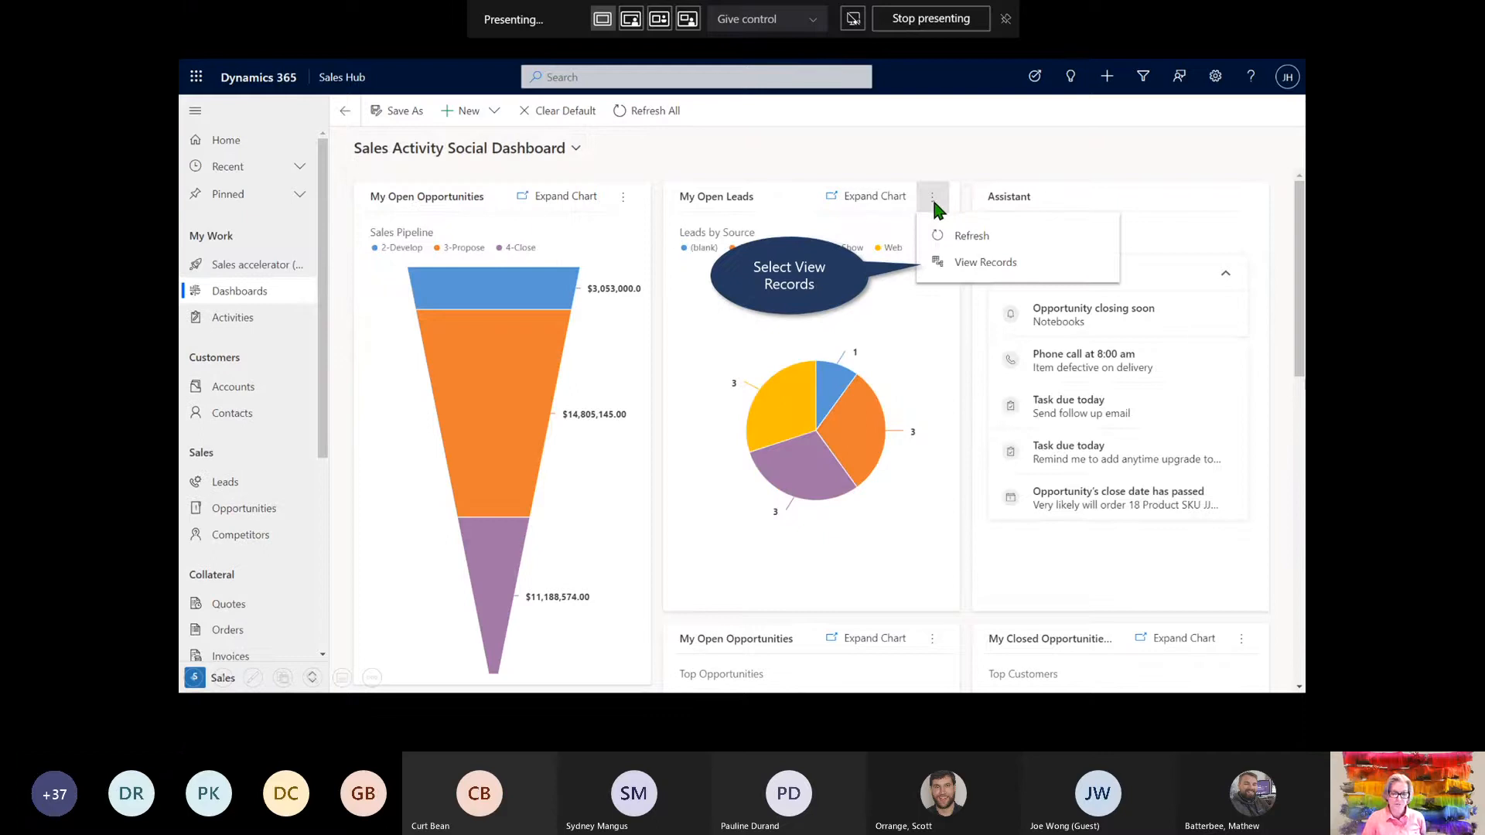
left_click(983, 264)
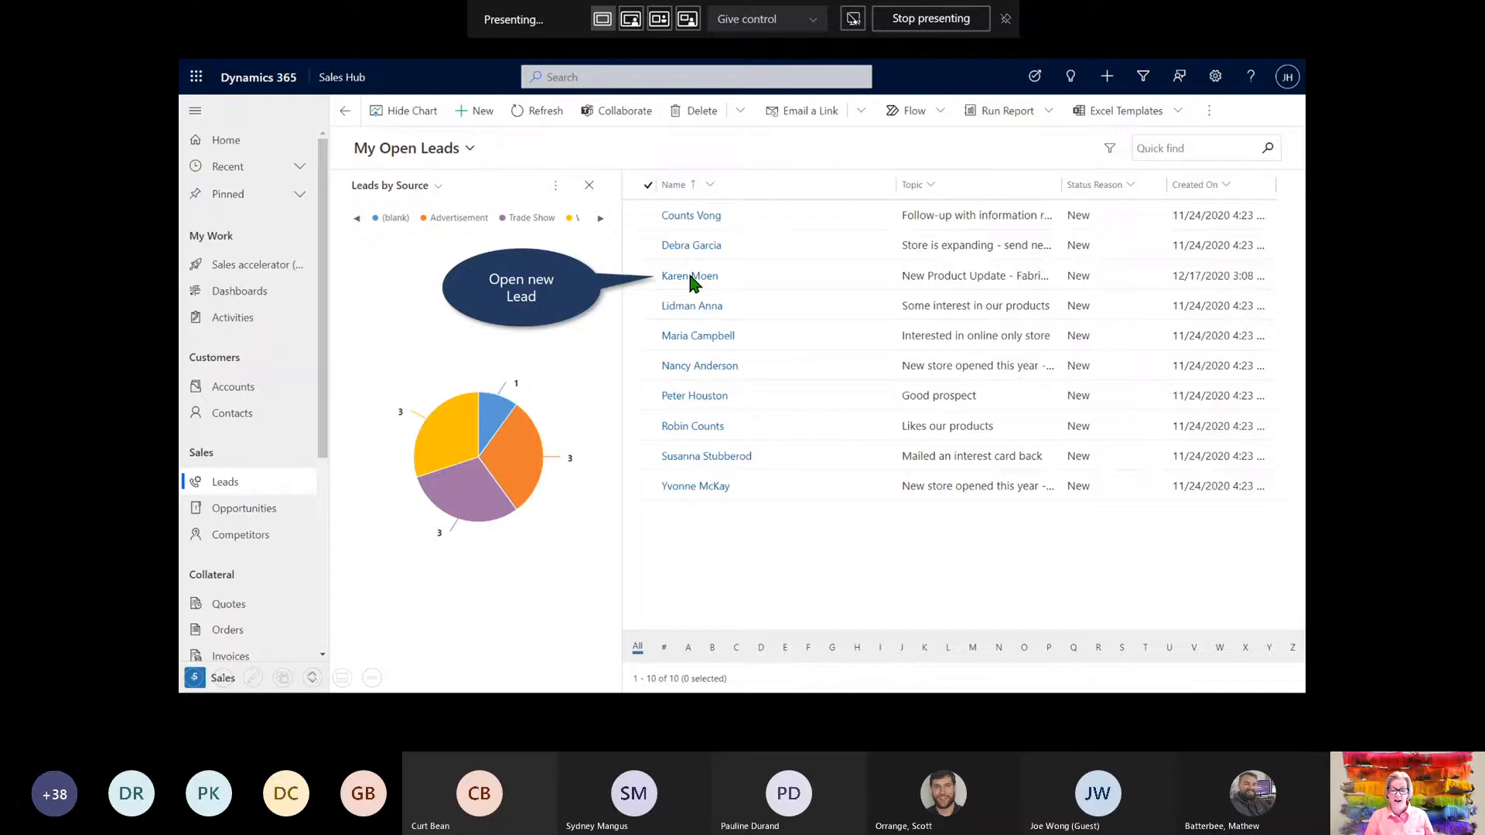
Open the New Product Update - Fabrikam lead from the My Open Leads grid
left_click(703, 276)
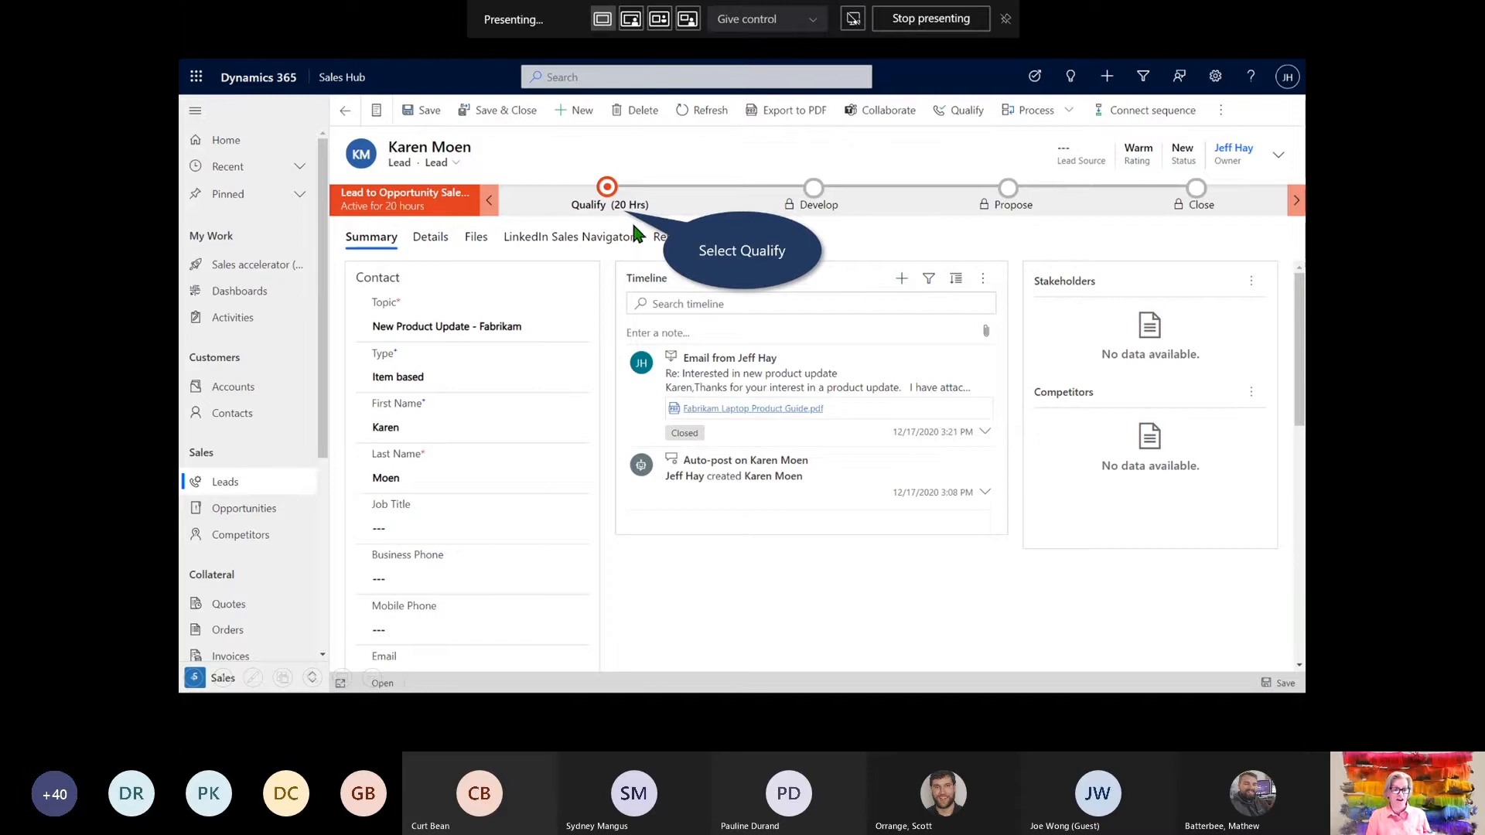
In the Qualify stage, fill Existing Contact by searching for the lead's contact name
left_click(612, 195)
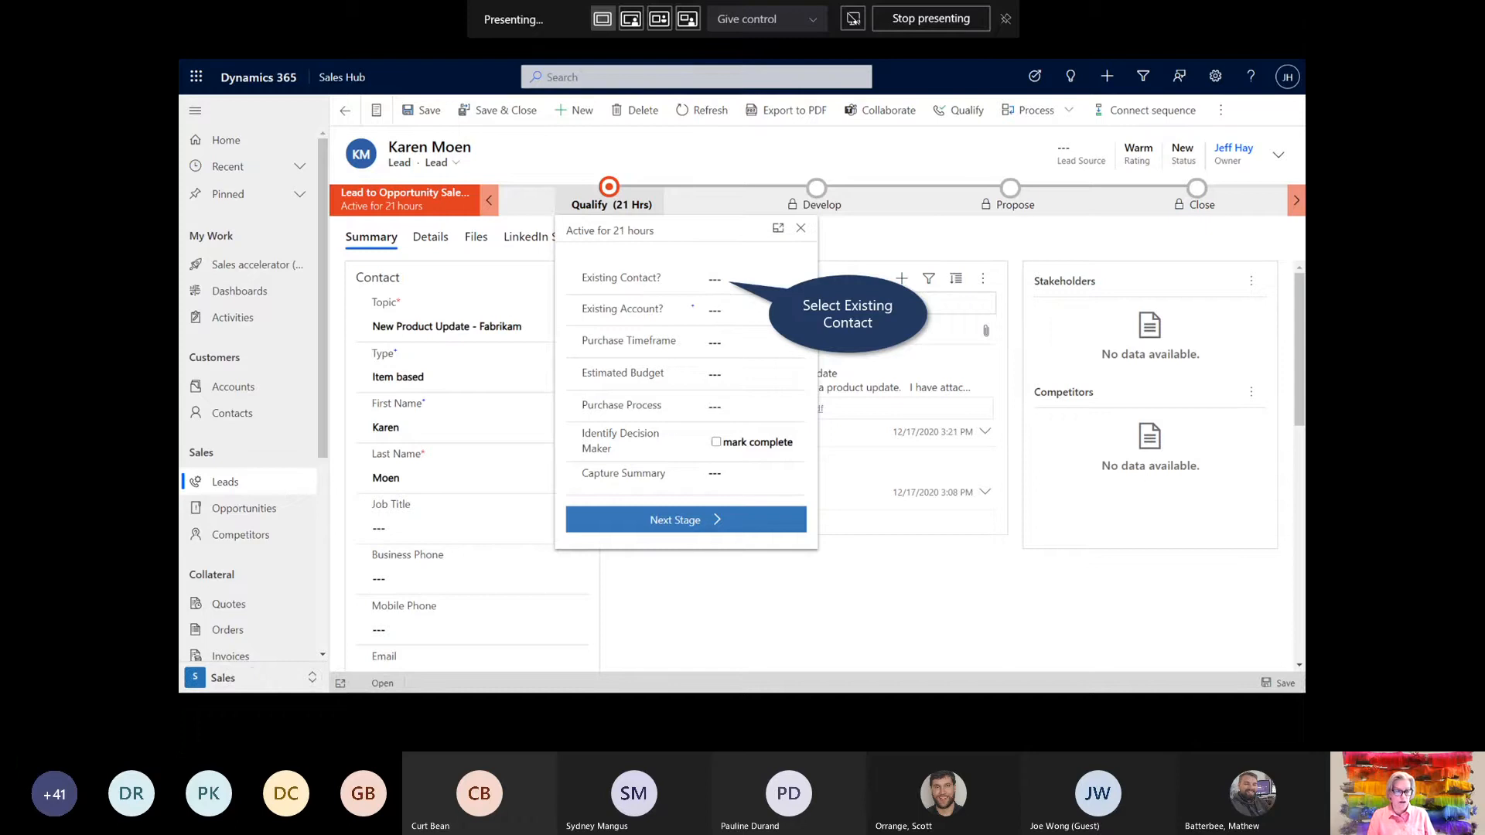
left_click(717, 277)
type("Karen")
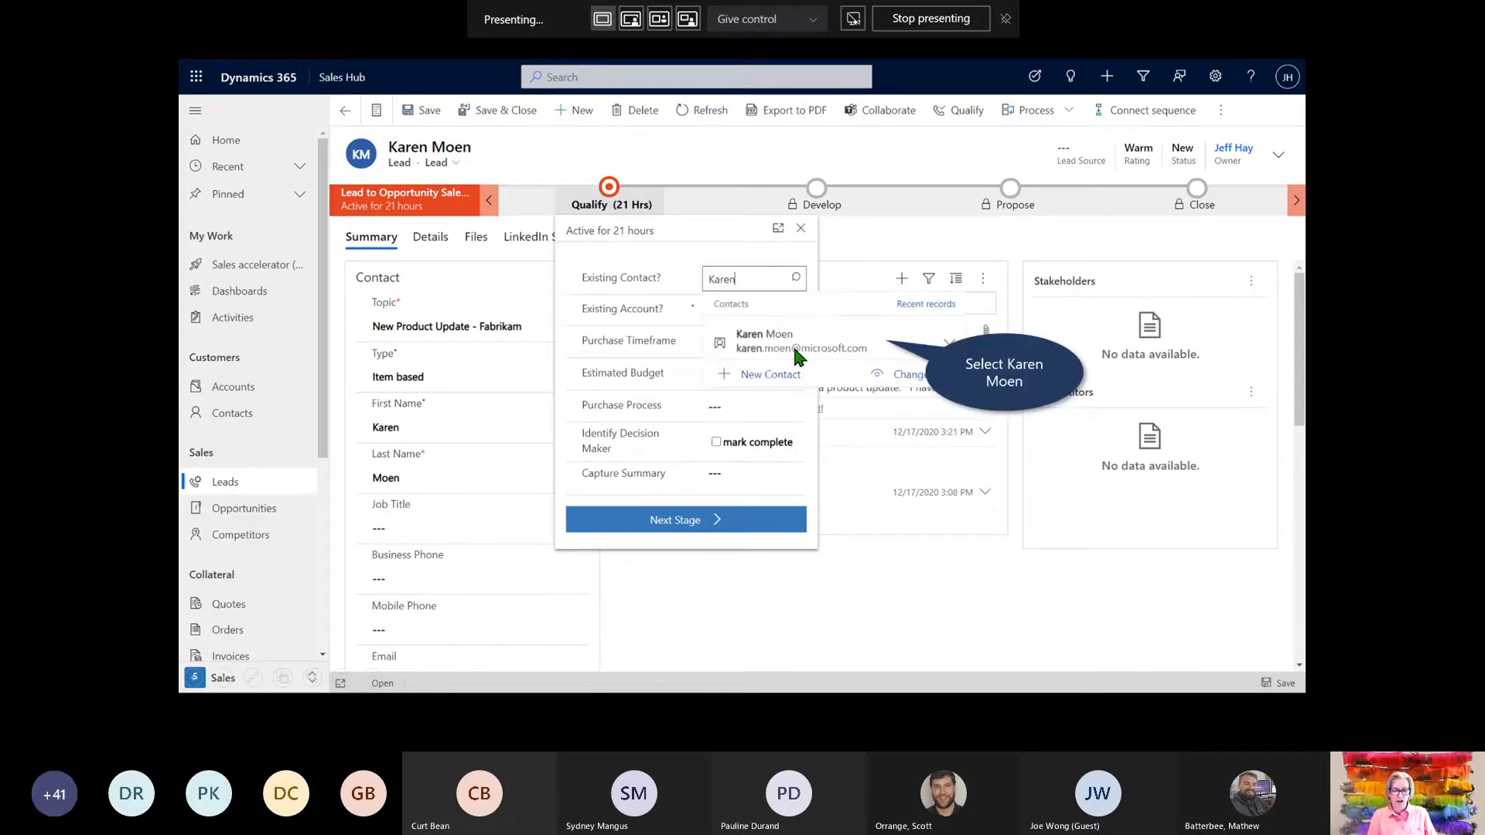
left_click(797, 344)
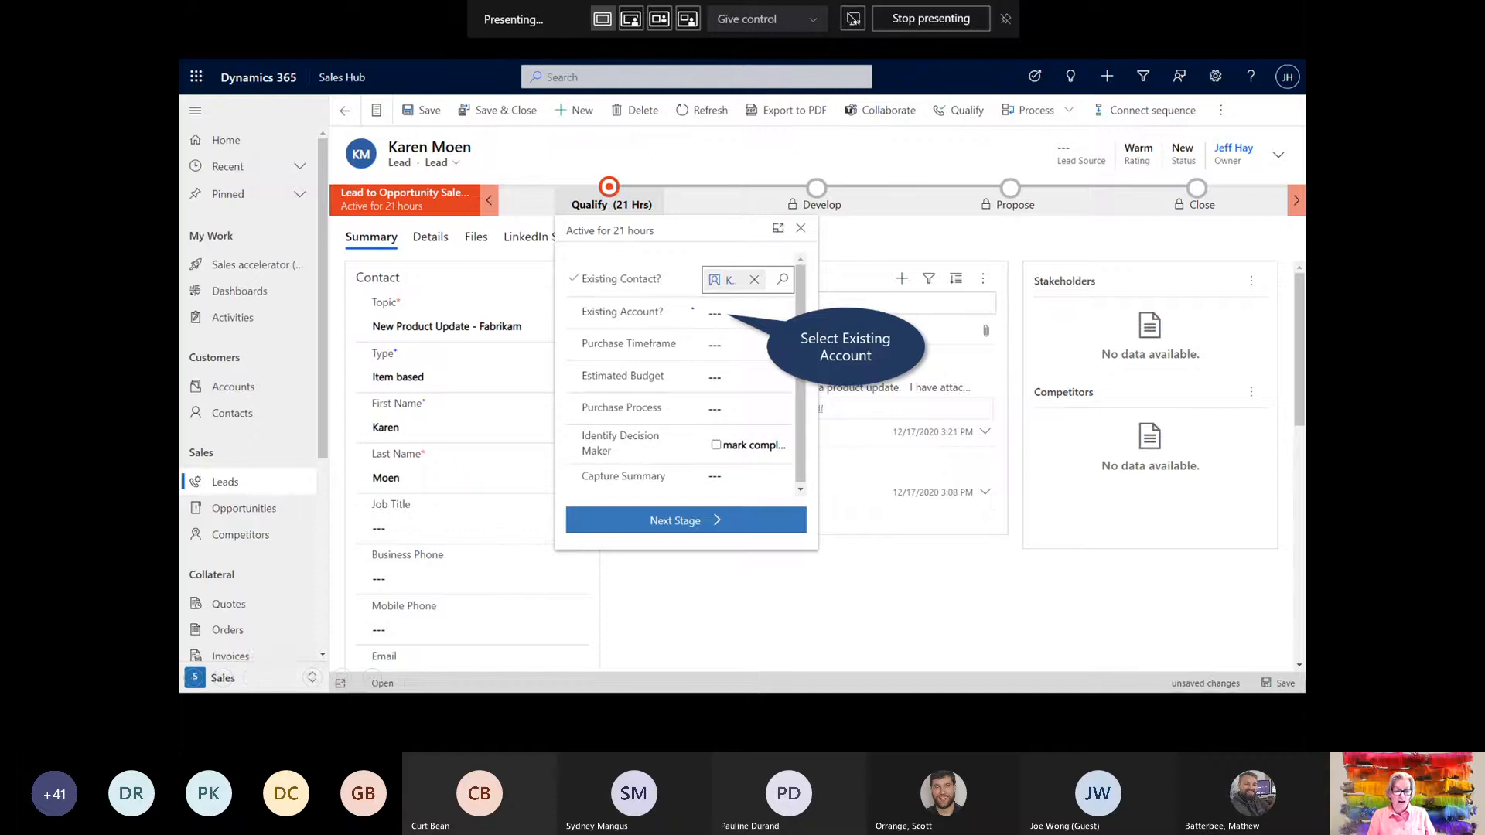
Choose Microsoft Corporation from Recent Accounts as the lead's Existing Account
left_click(718, 317)
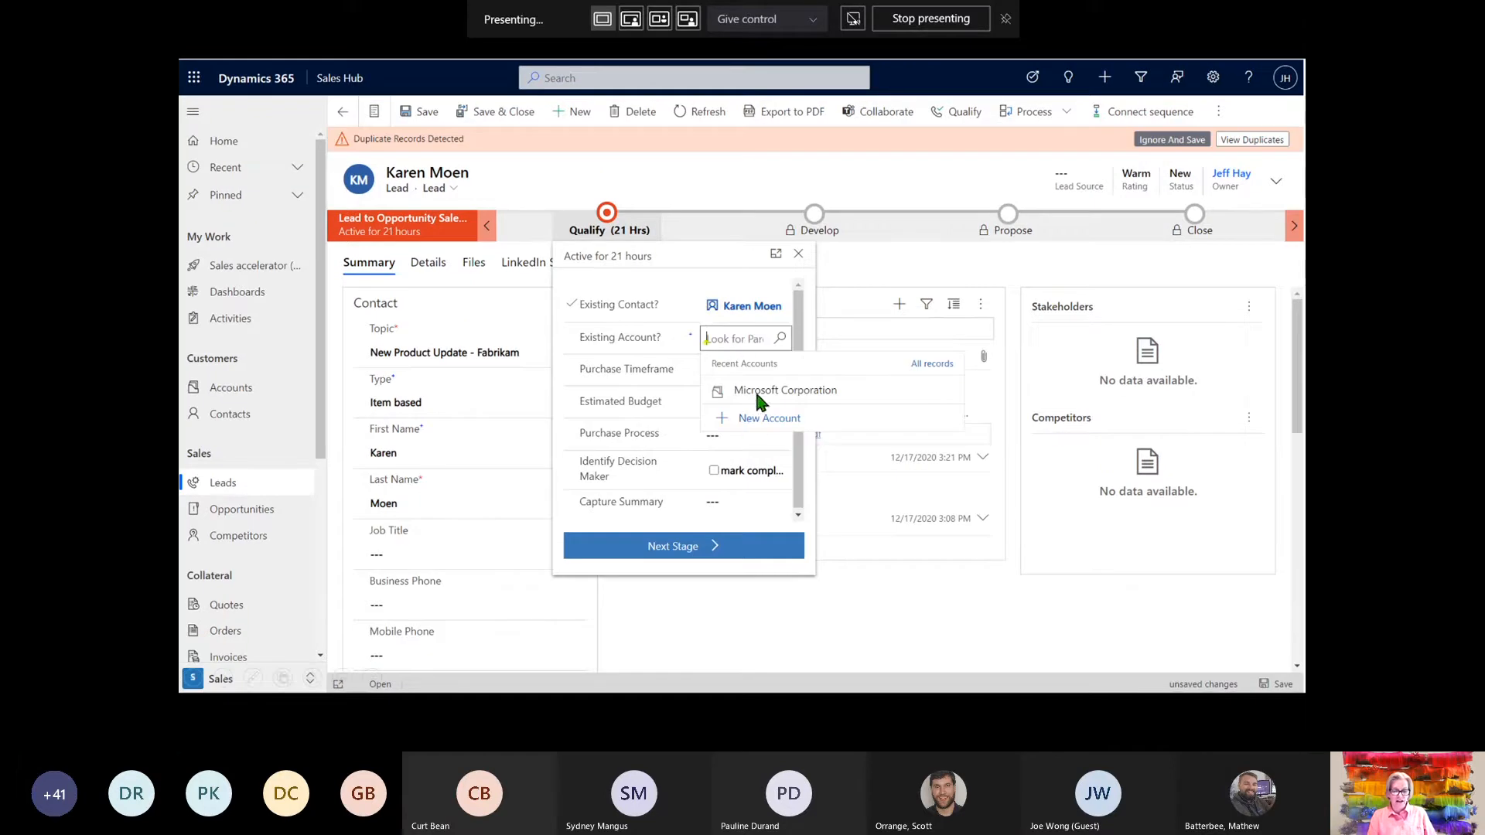
left_click(809, 392)
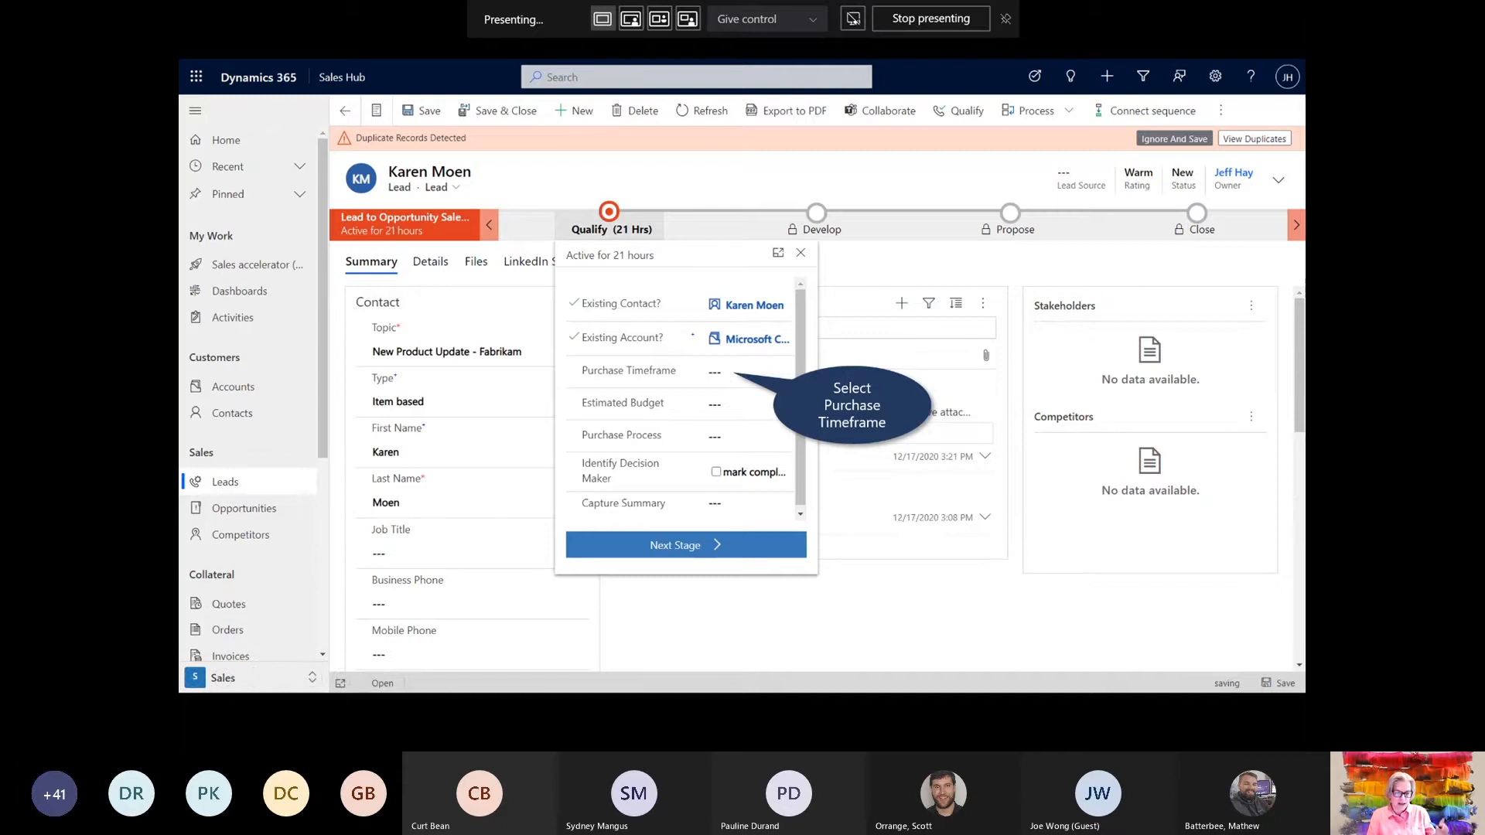
Set Immediate timeframe, $10,000.00 budget, Individual process, decision maker identified, and 'Lead qualify summary'
left_click(720, 373)
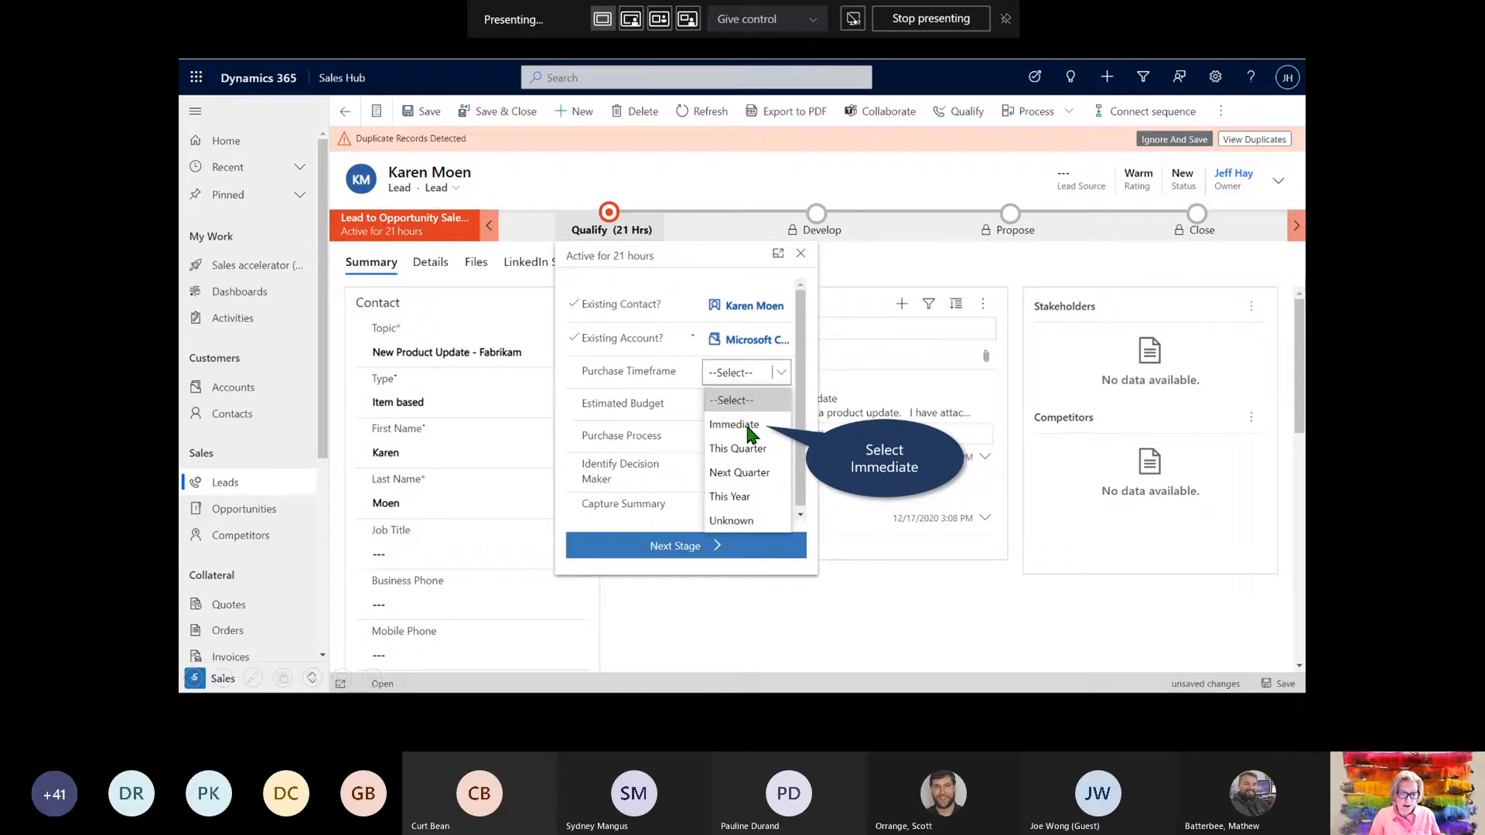
left_click(747, 431)
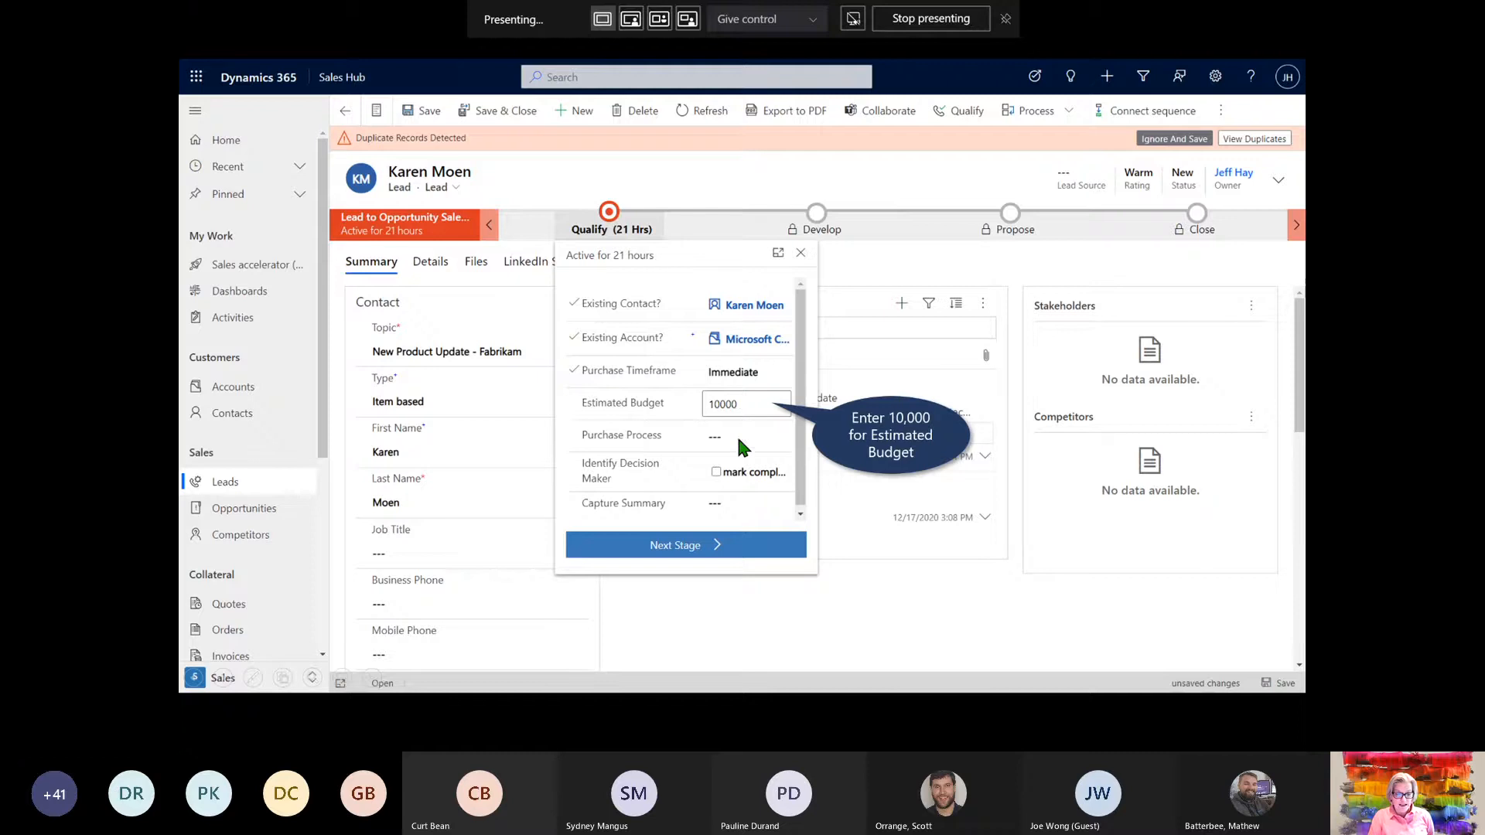
left_click(738, 440)
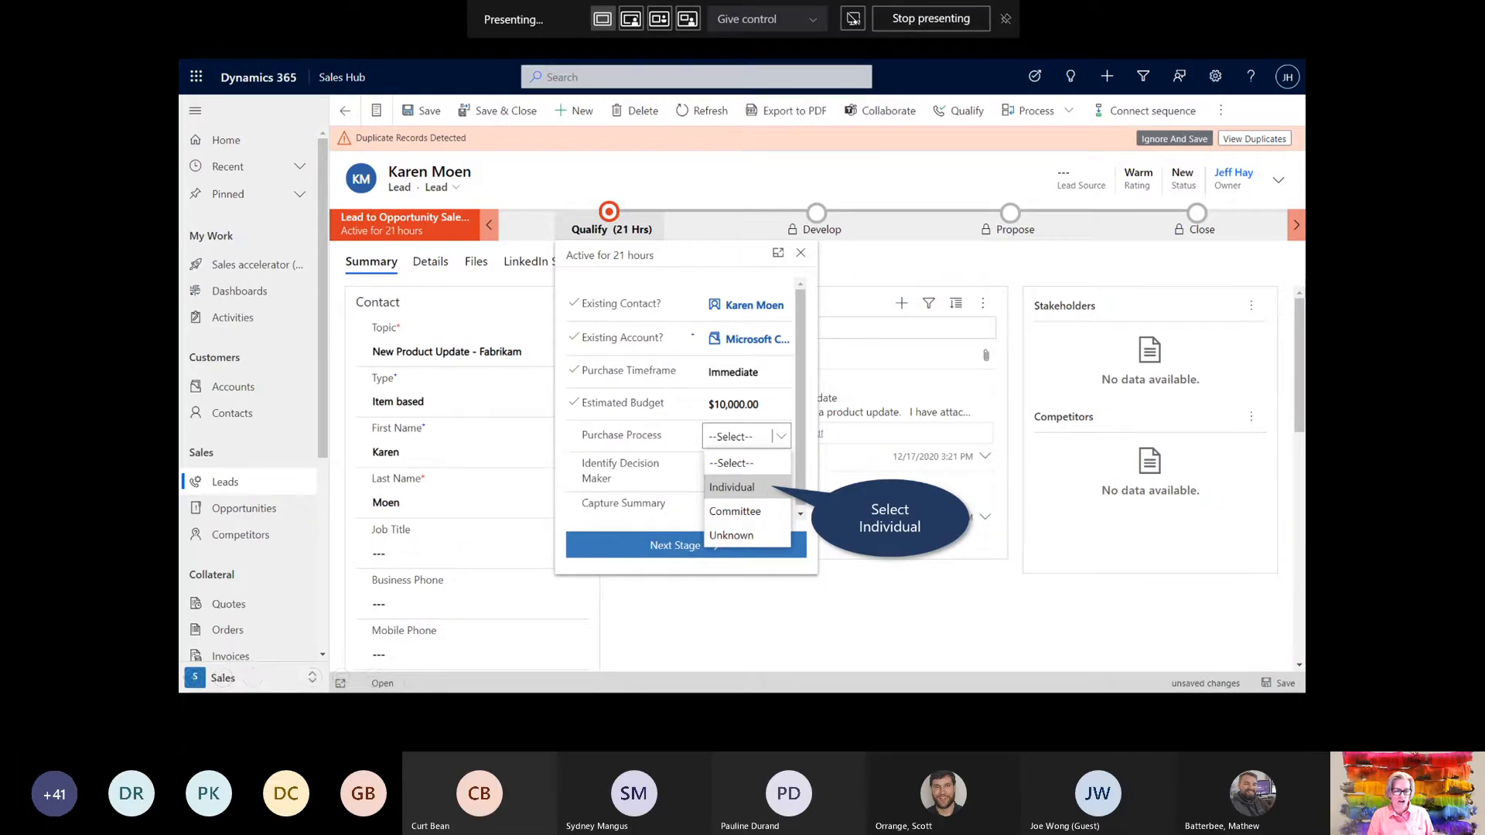
left_click(750, 488)
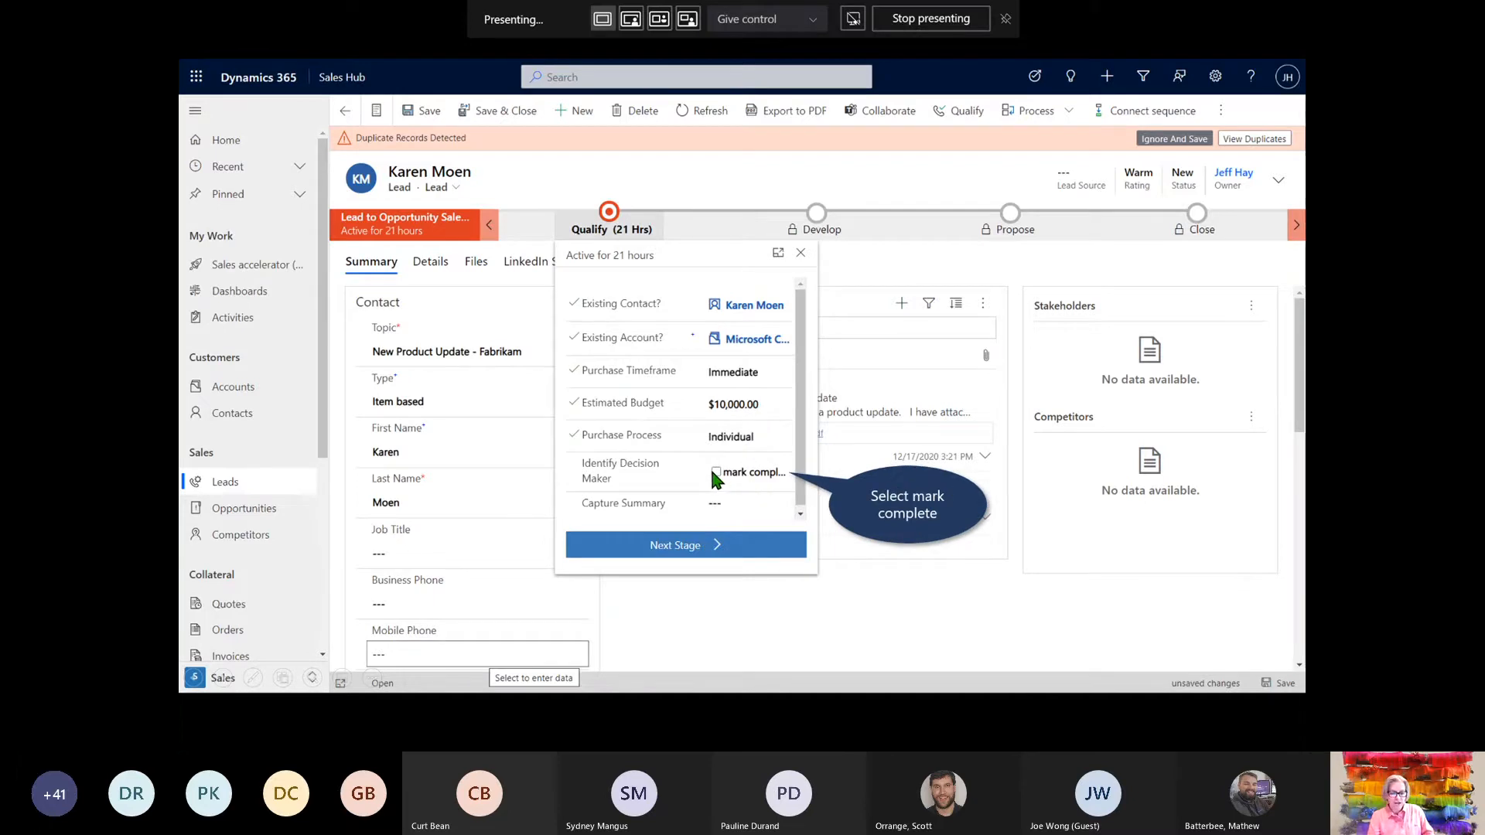
left_click(715, 471)
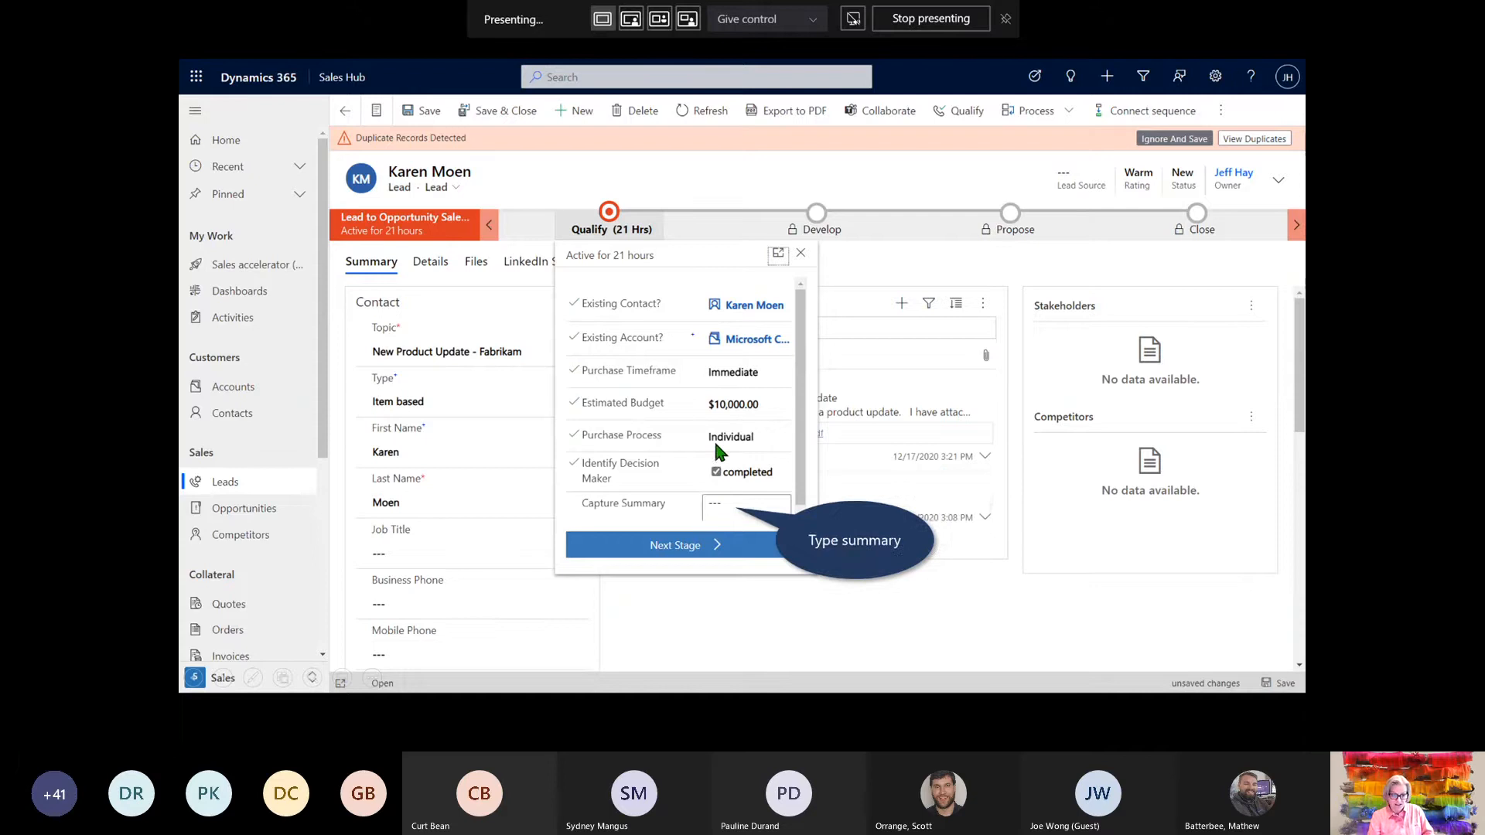
left_click(721, 506)
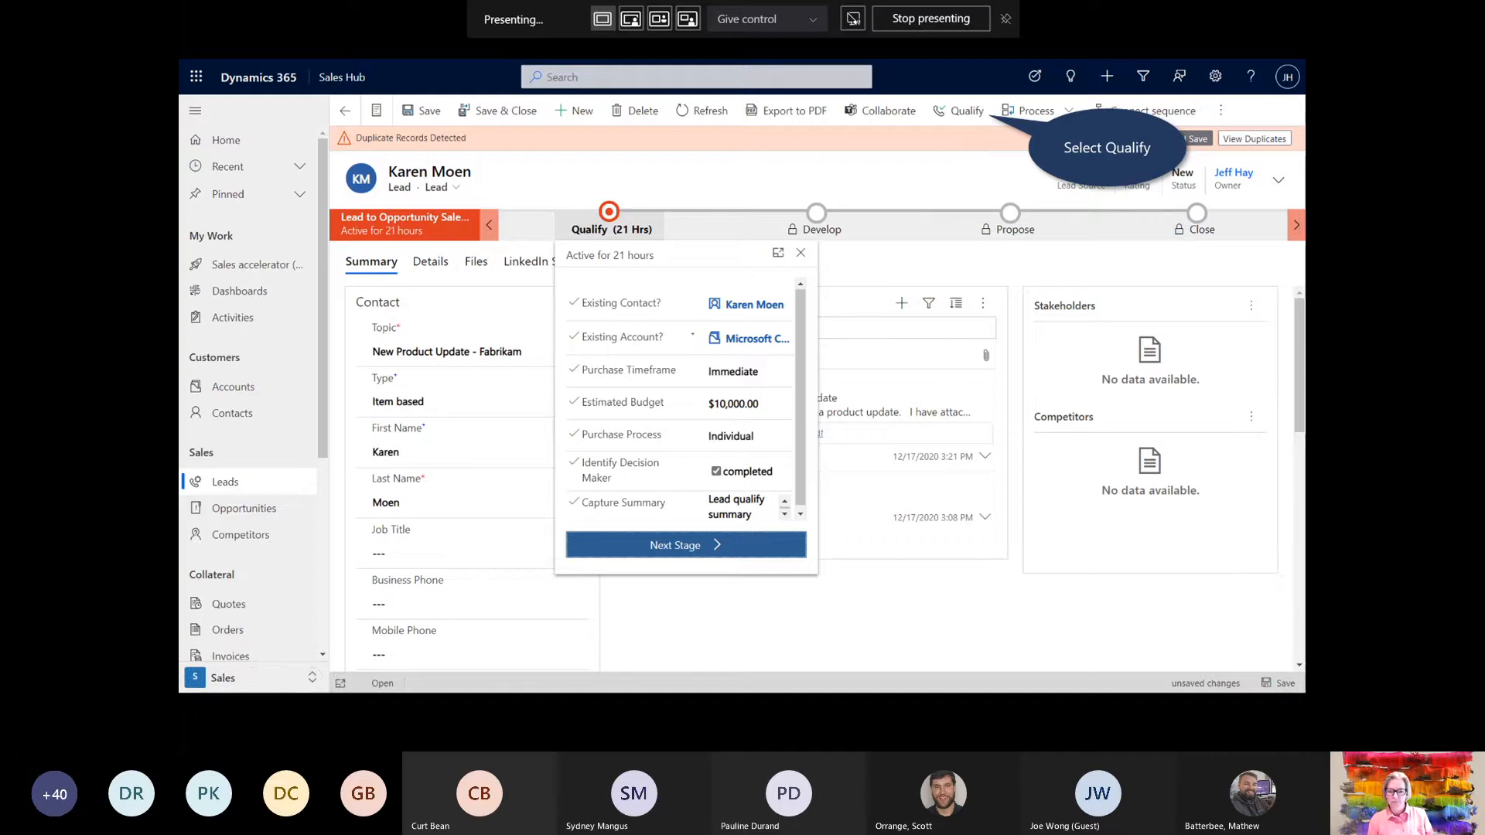
Qualify the Fabrikam lead, converting it into a Develop-stage opportunity
left_click(965, 108)
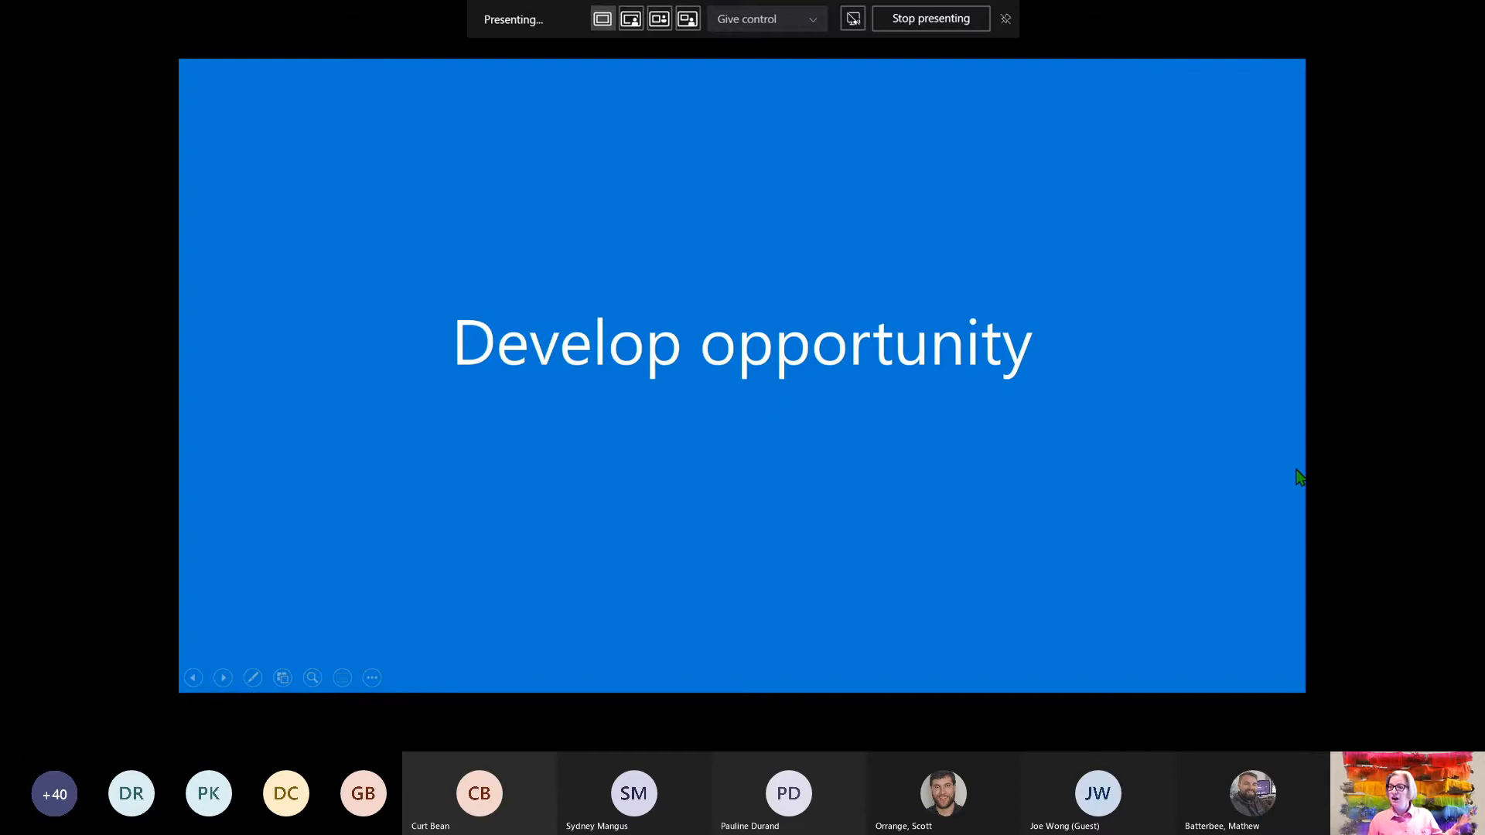
Advance past the Develop opportunity title slide to the Fabrikam opportunity record slide
left_click(1158, 625)
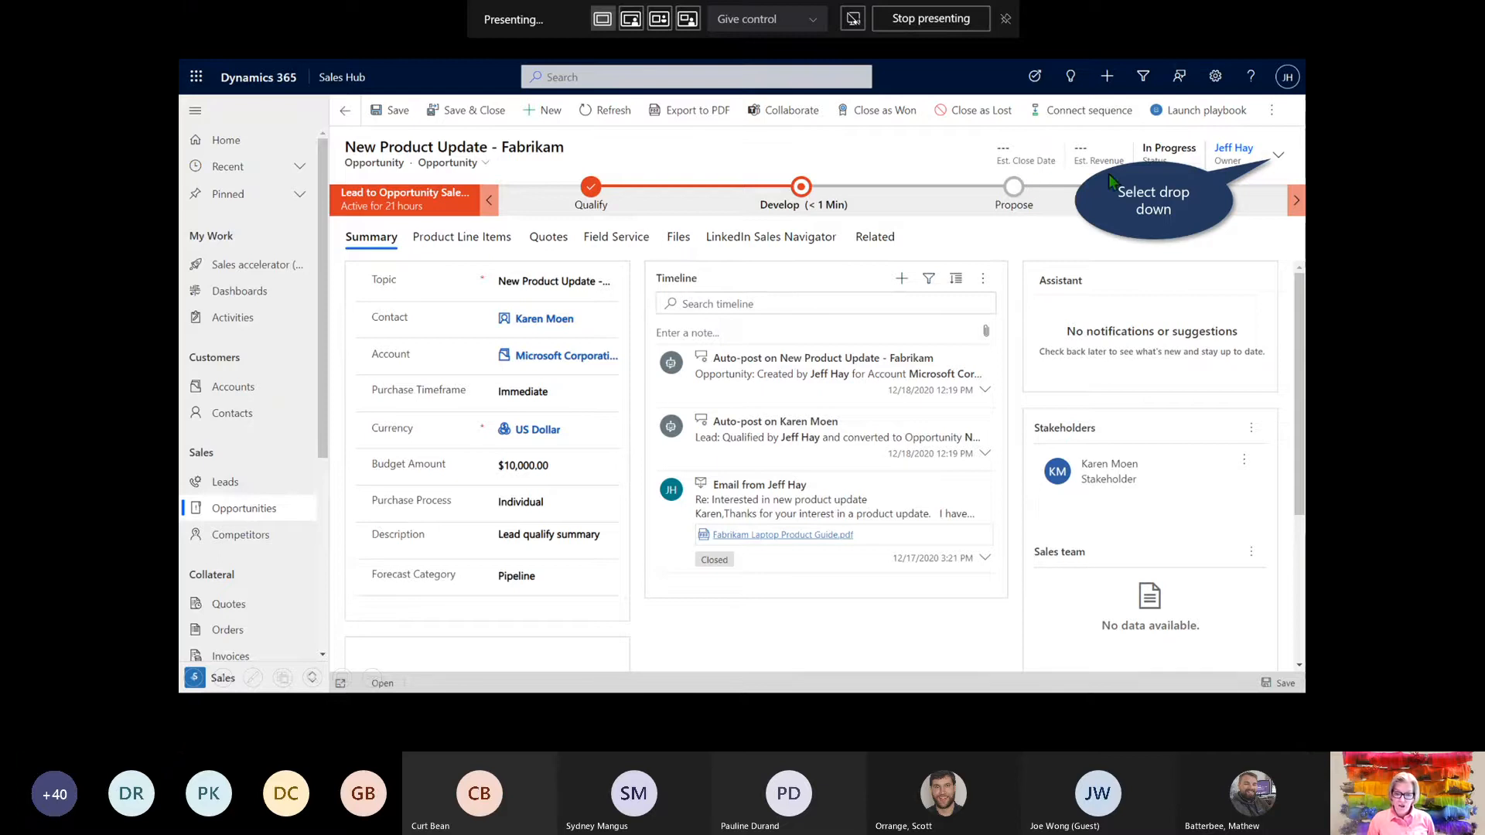
Set the opportunity's Est. Close Date to December 31, 2020 in the header flyout
left_click(1278, 158)
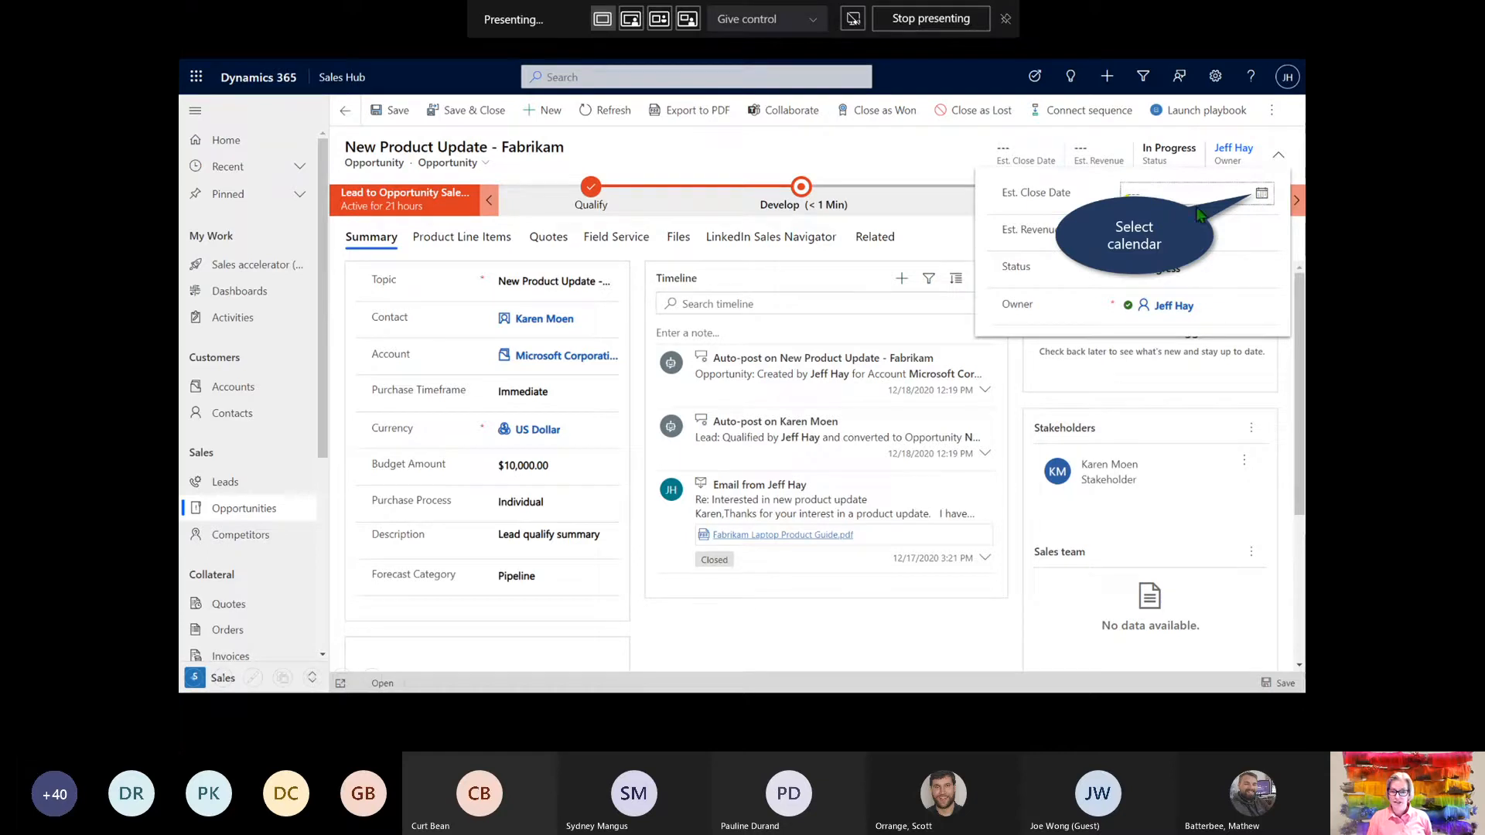
left_click(1261, 193)
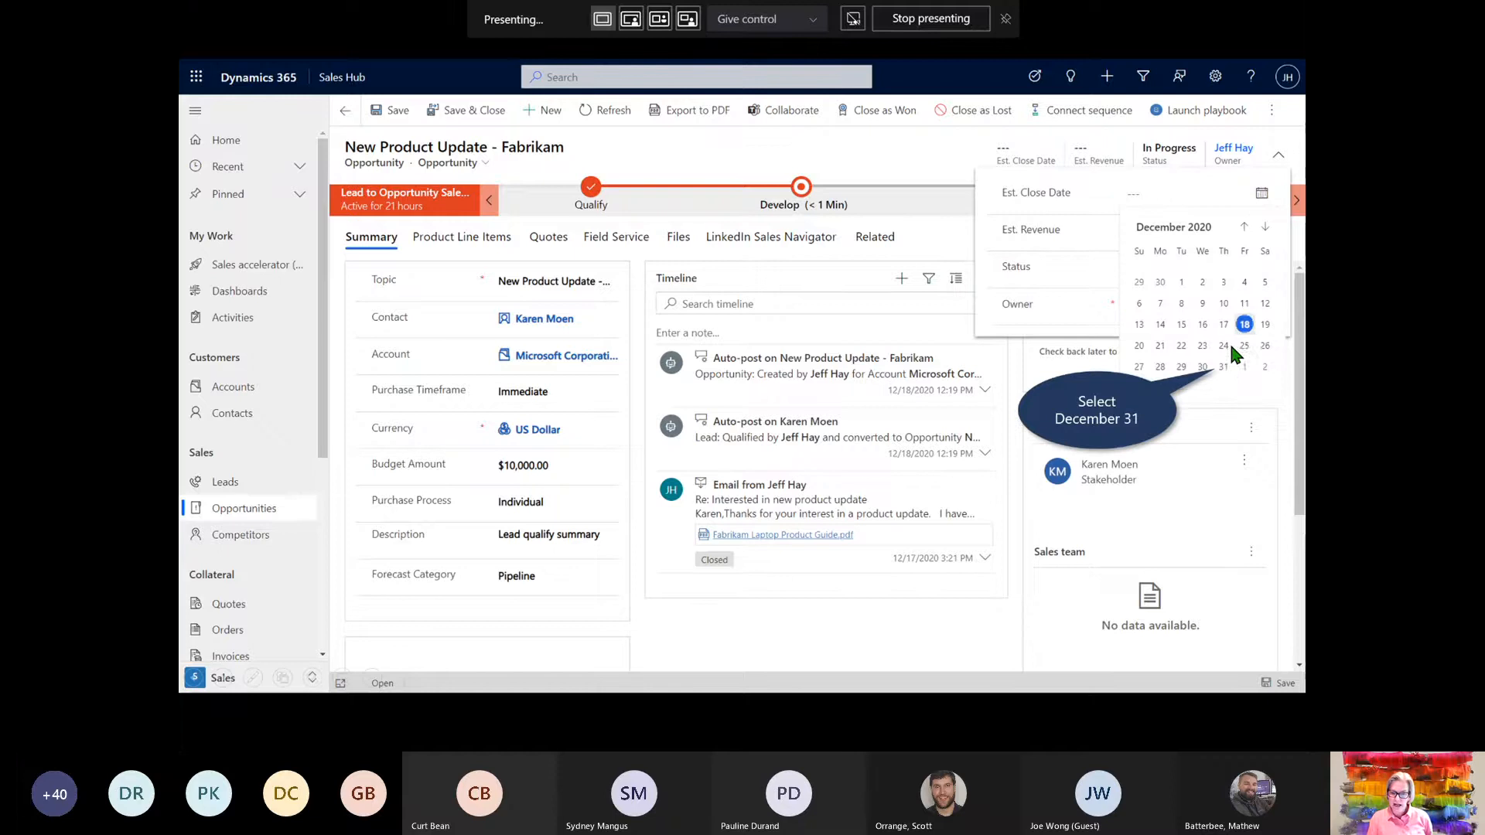
left_click(1222, 366)
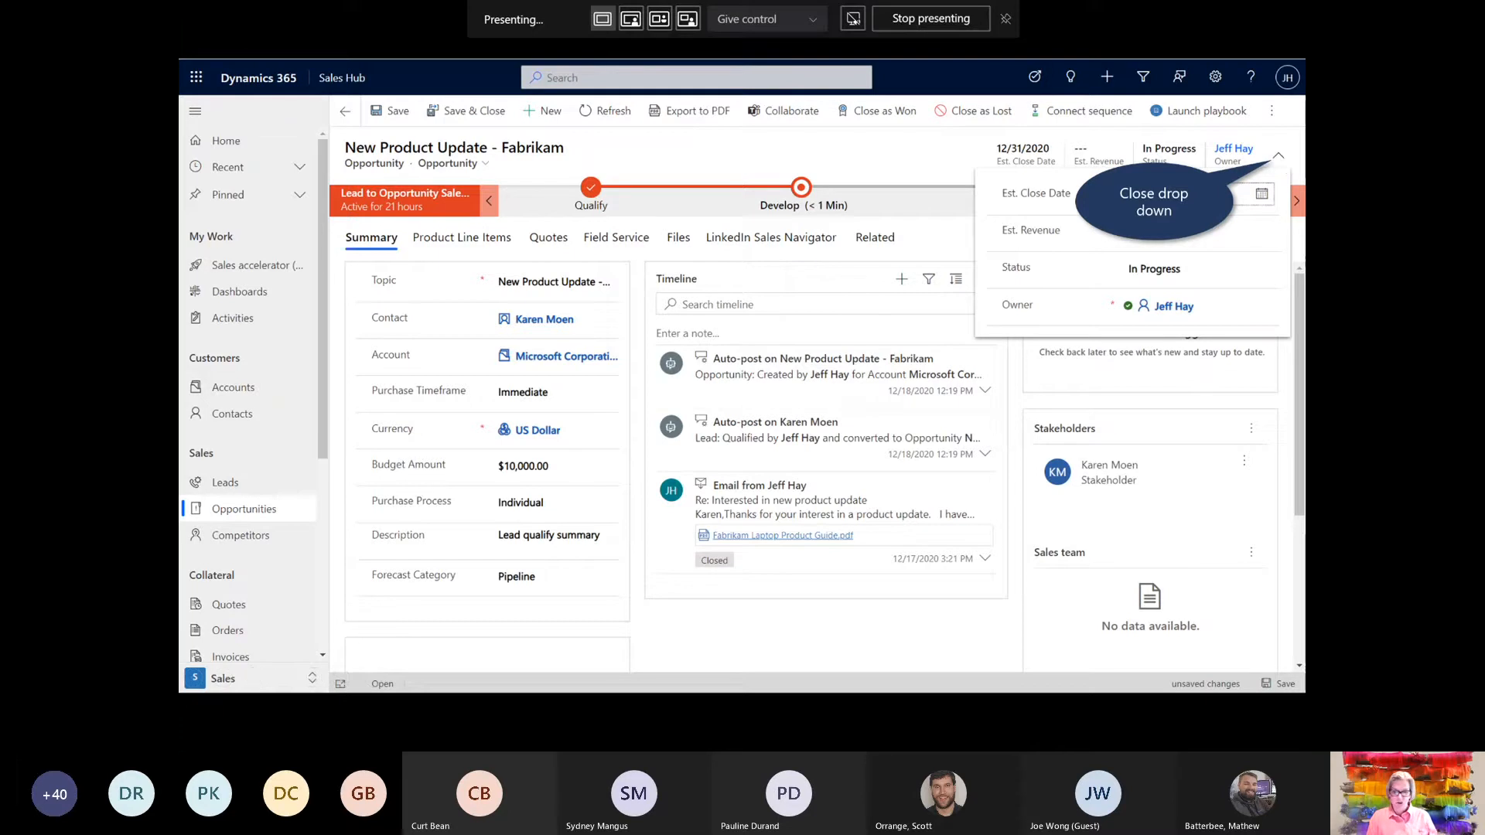
left_click(1277, 157)
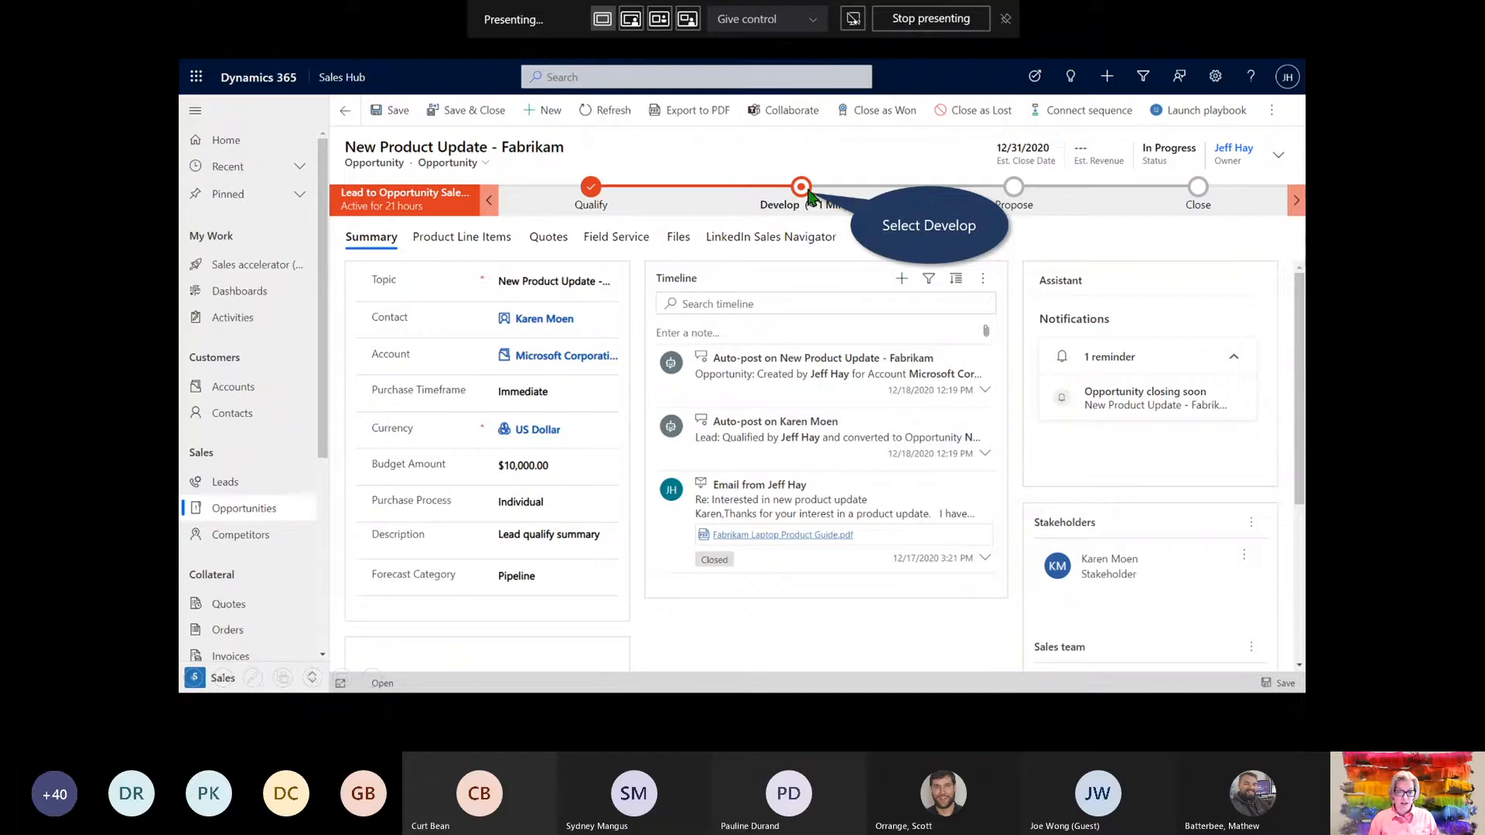
Record the Engineering laptops need and Fabrikam 16 laptops solution in Develop, then advance to Propose
left_click(807, 192)
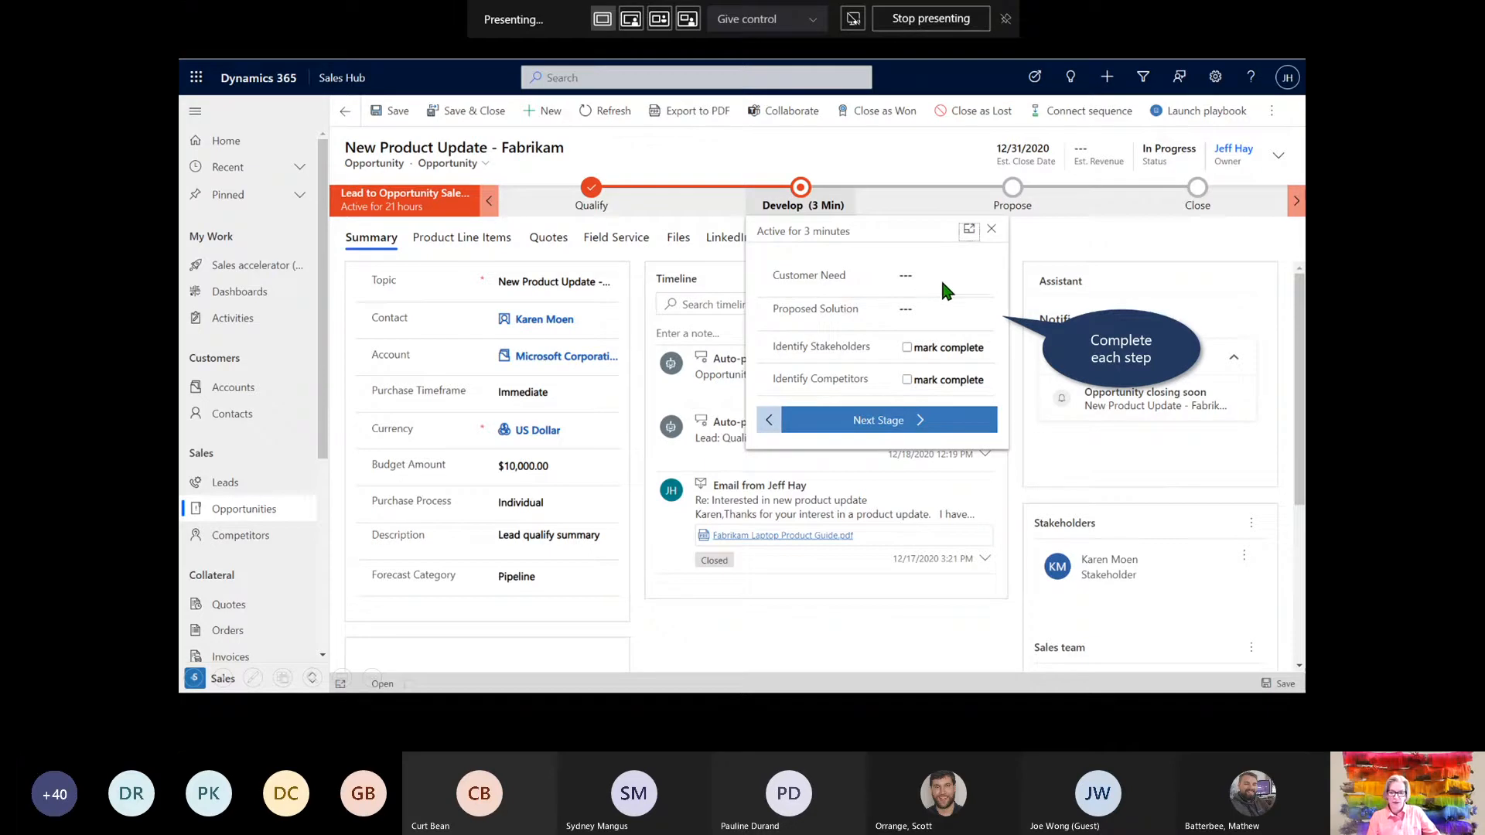
left_click(998, 318)
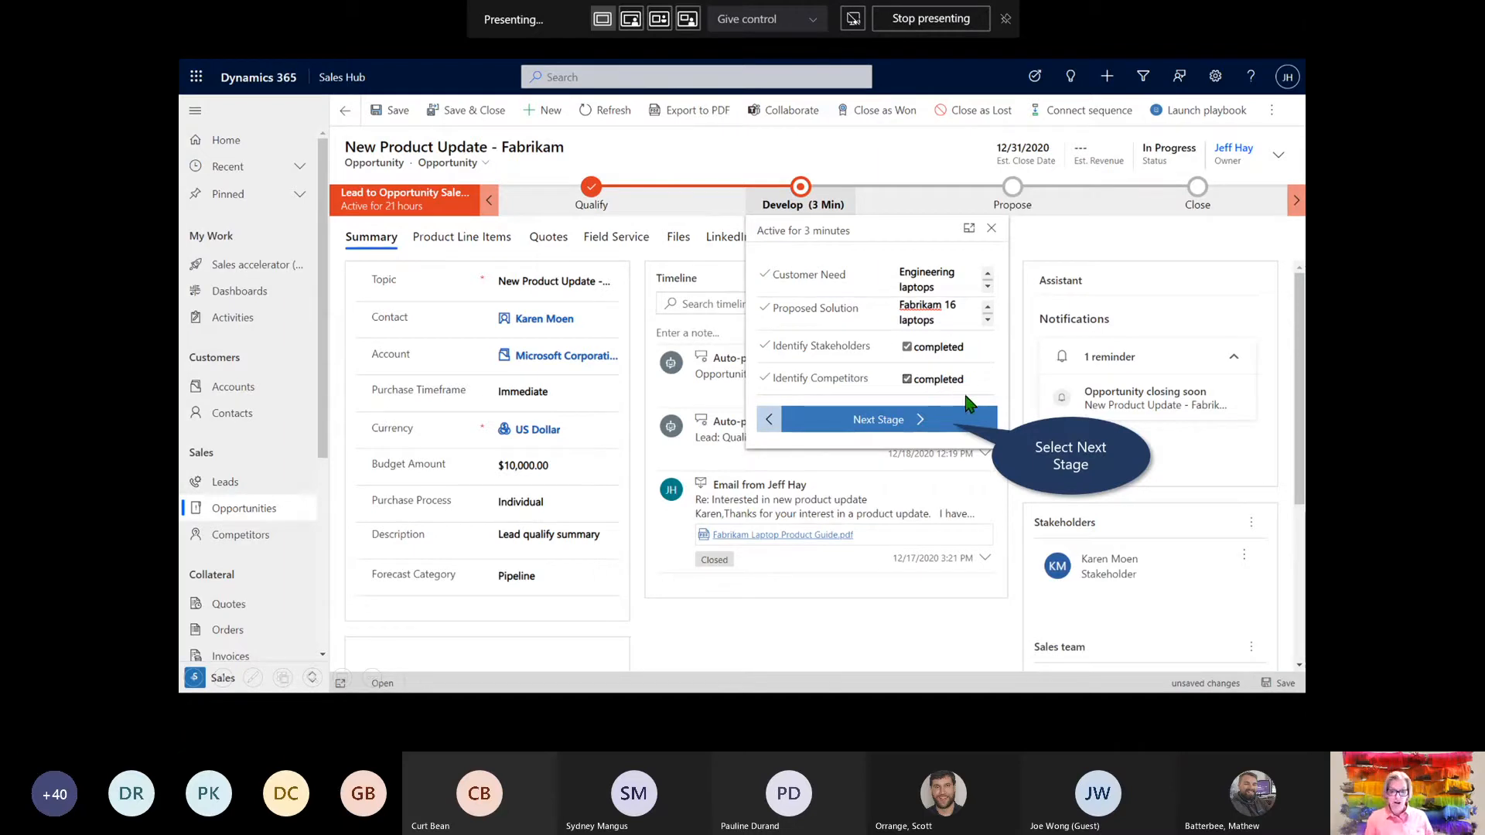
left_click(884, 425)
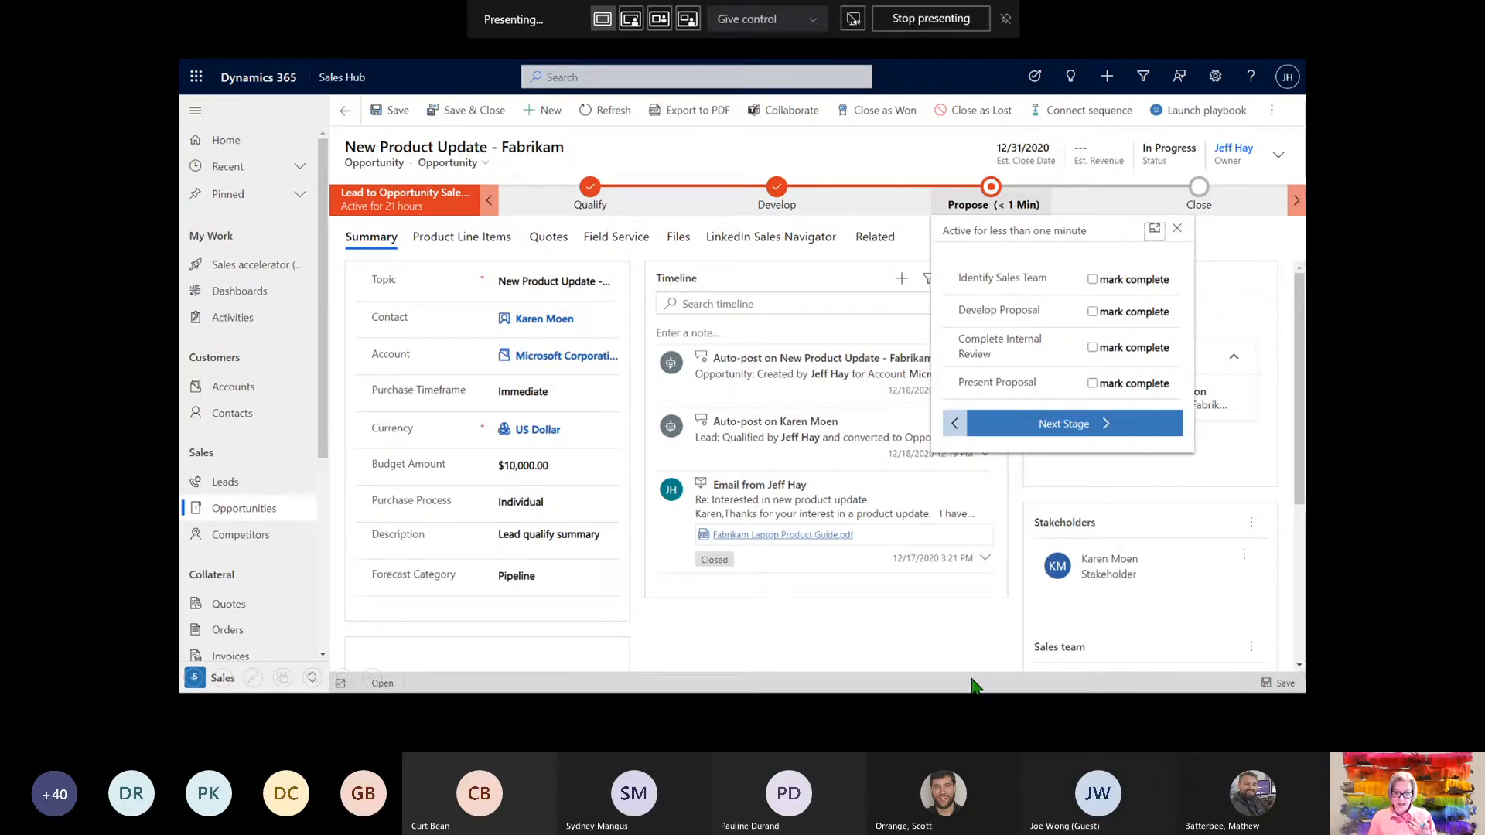
Advance the slideshow past the 'Propose solution' title slide to the Fabrikam opportunity slide
left_click(976, 651)
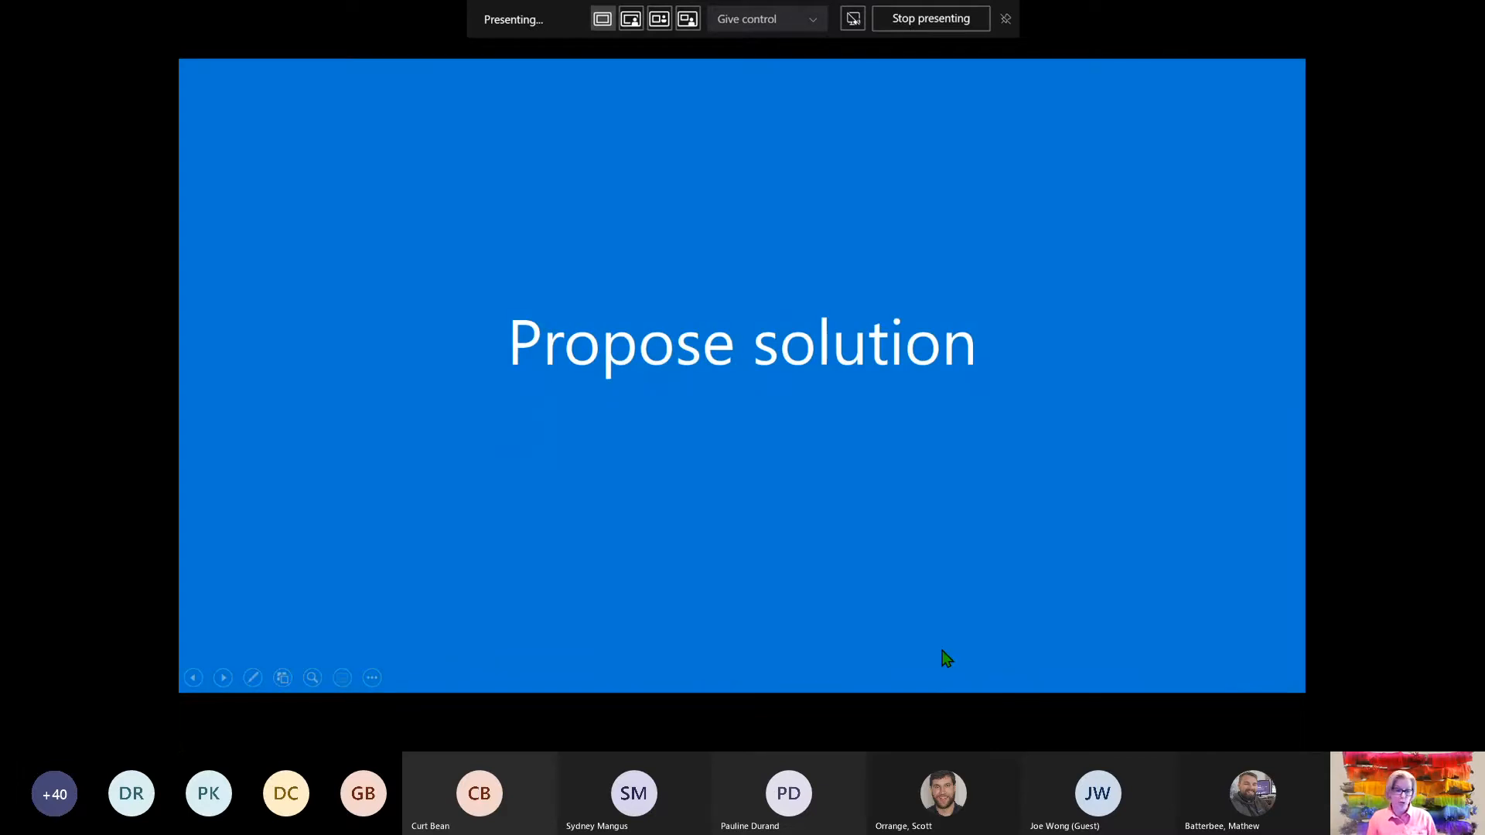
left_click(952, 650)
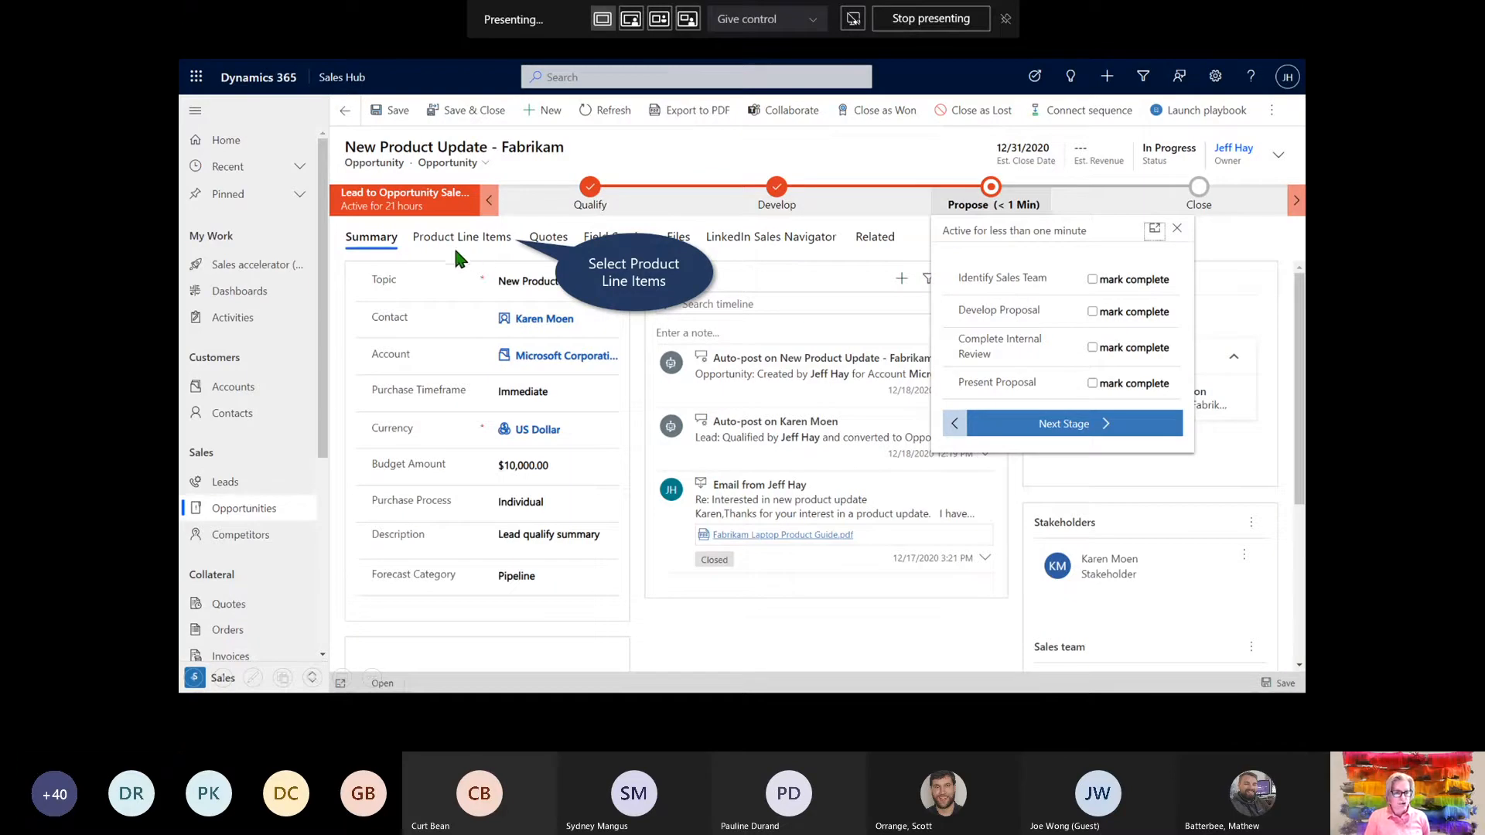
On Product Line Items, choose the Retail price list (searched 'ret') and set revenue to System Calculated
left_click(498, 246)
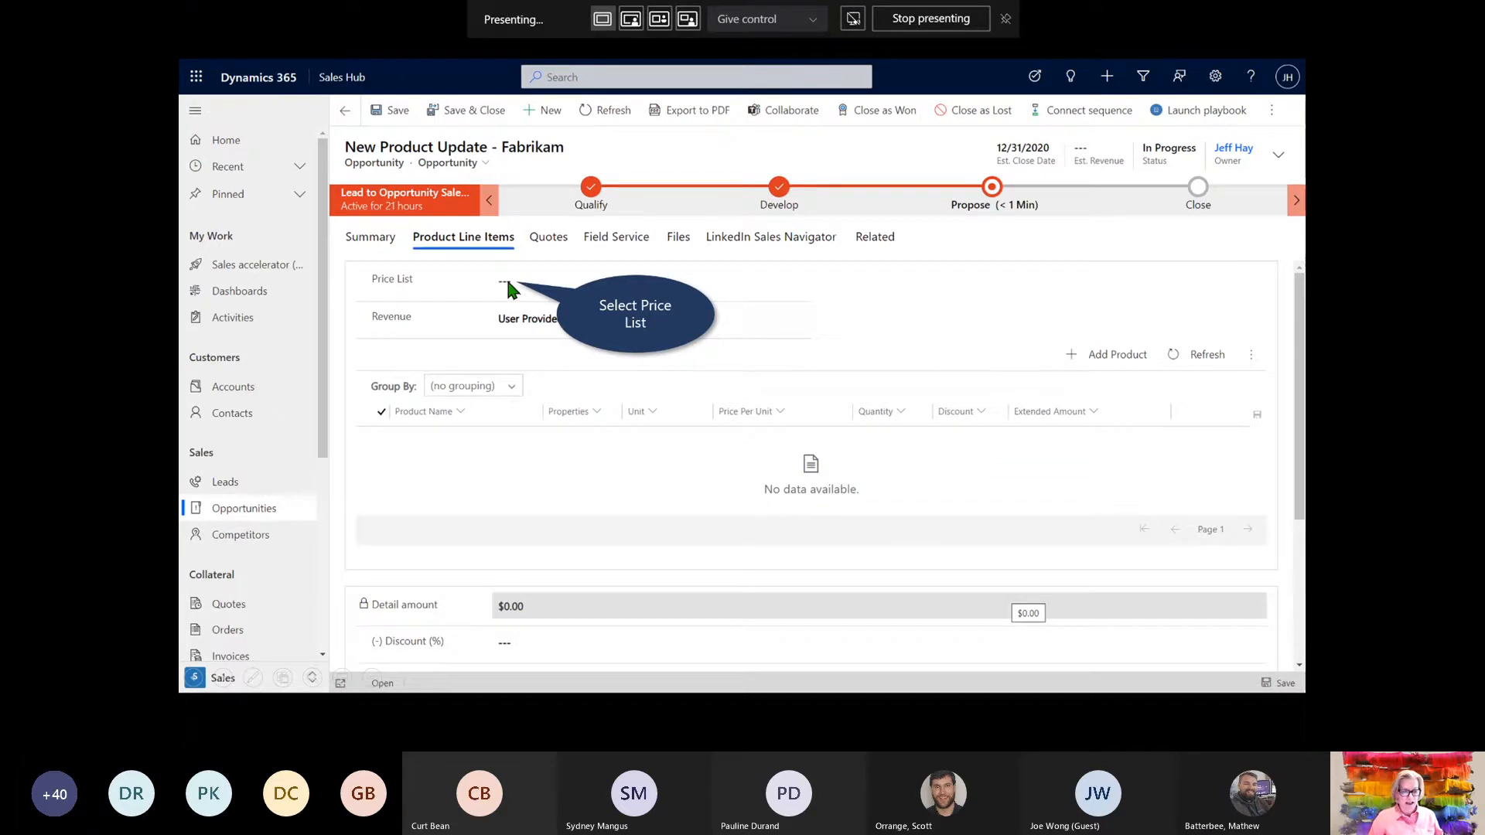
left_click(506, 280)
type("ret")
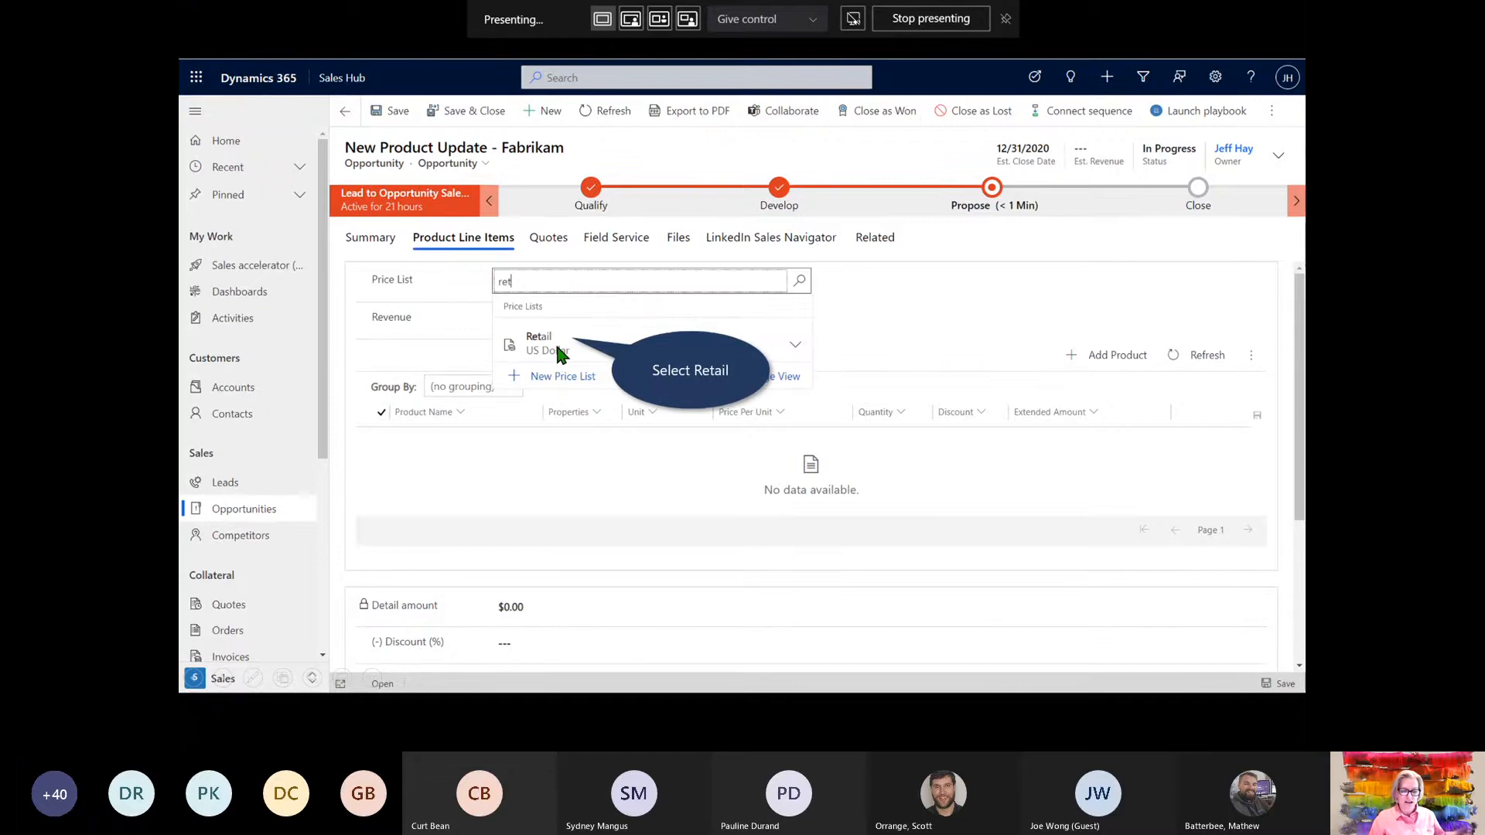
left_click(557, 346)
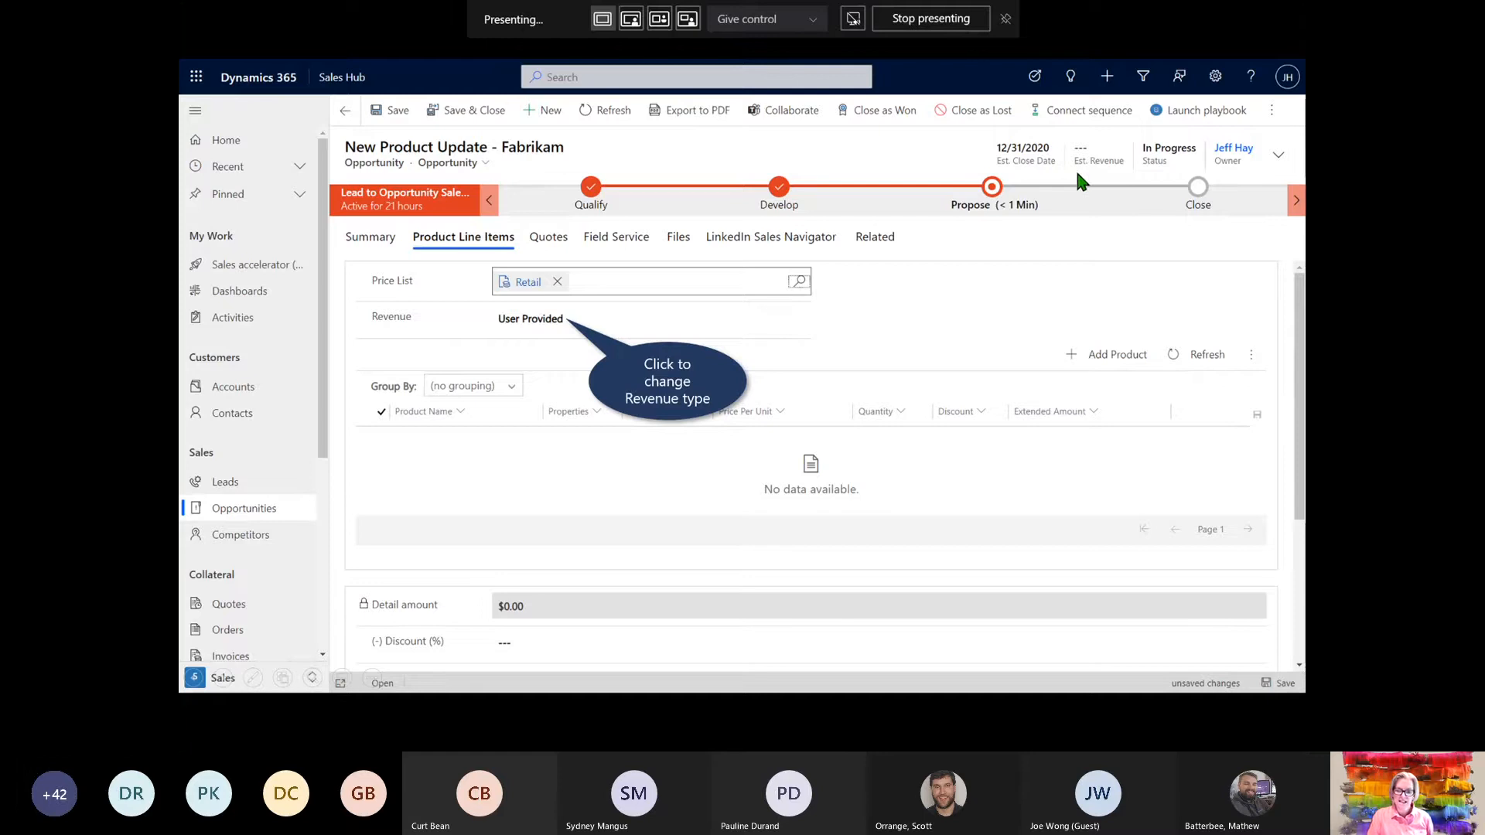
left_click(548, 323)
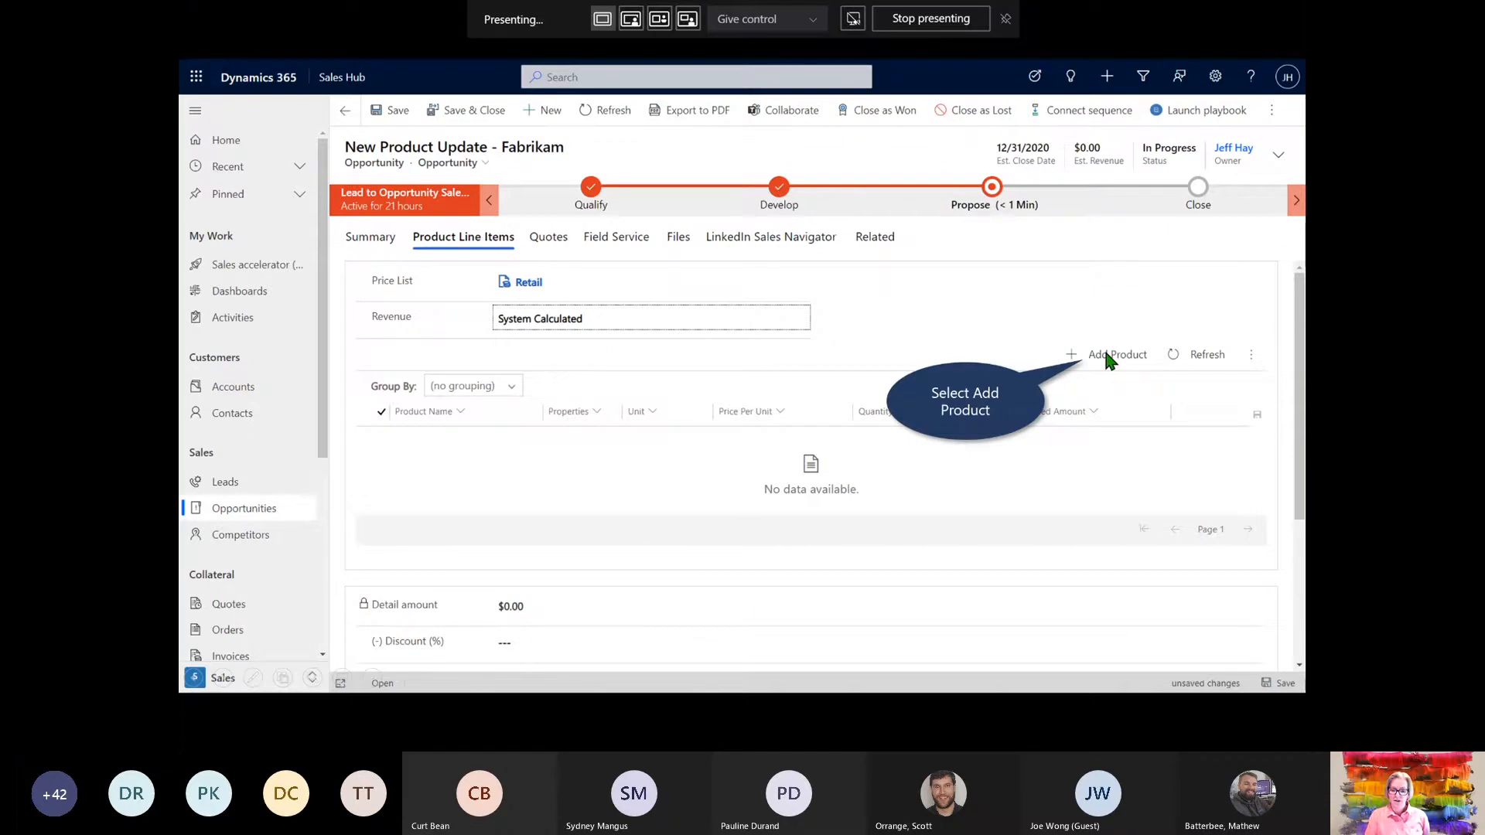
Add a Fabrikam Laptop16 M6000 line, quantity 10 at $1,250.00, totaling $12,500.00
left_click(1106, 356)
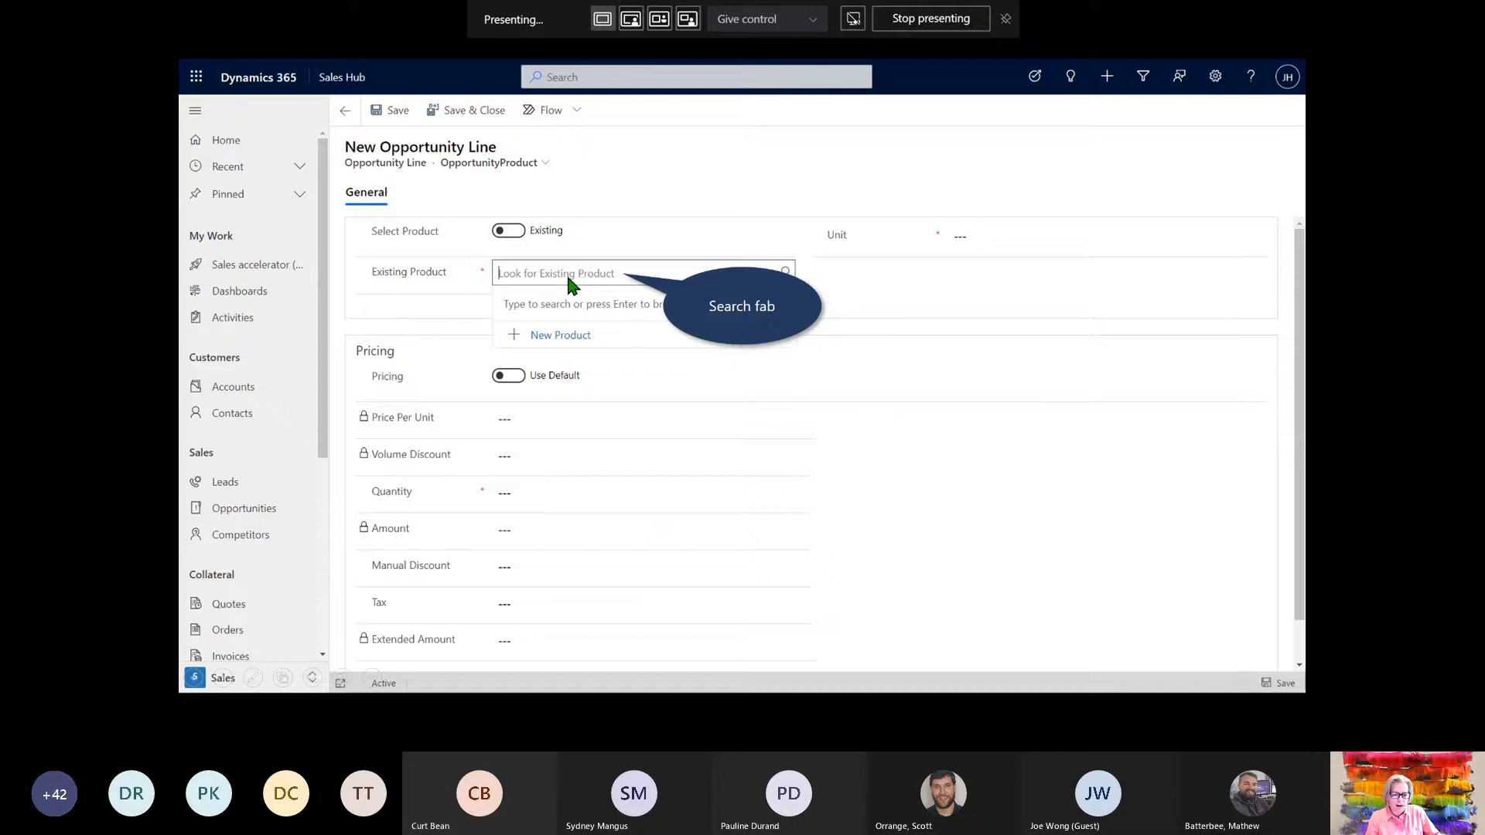
type("fab")
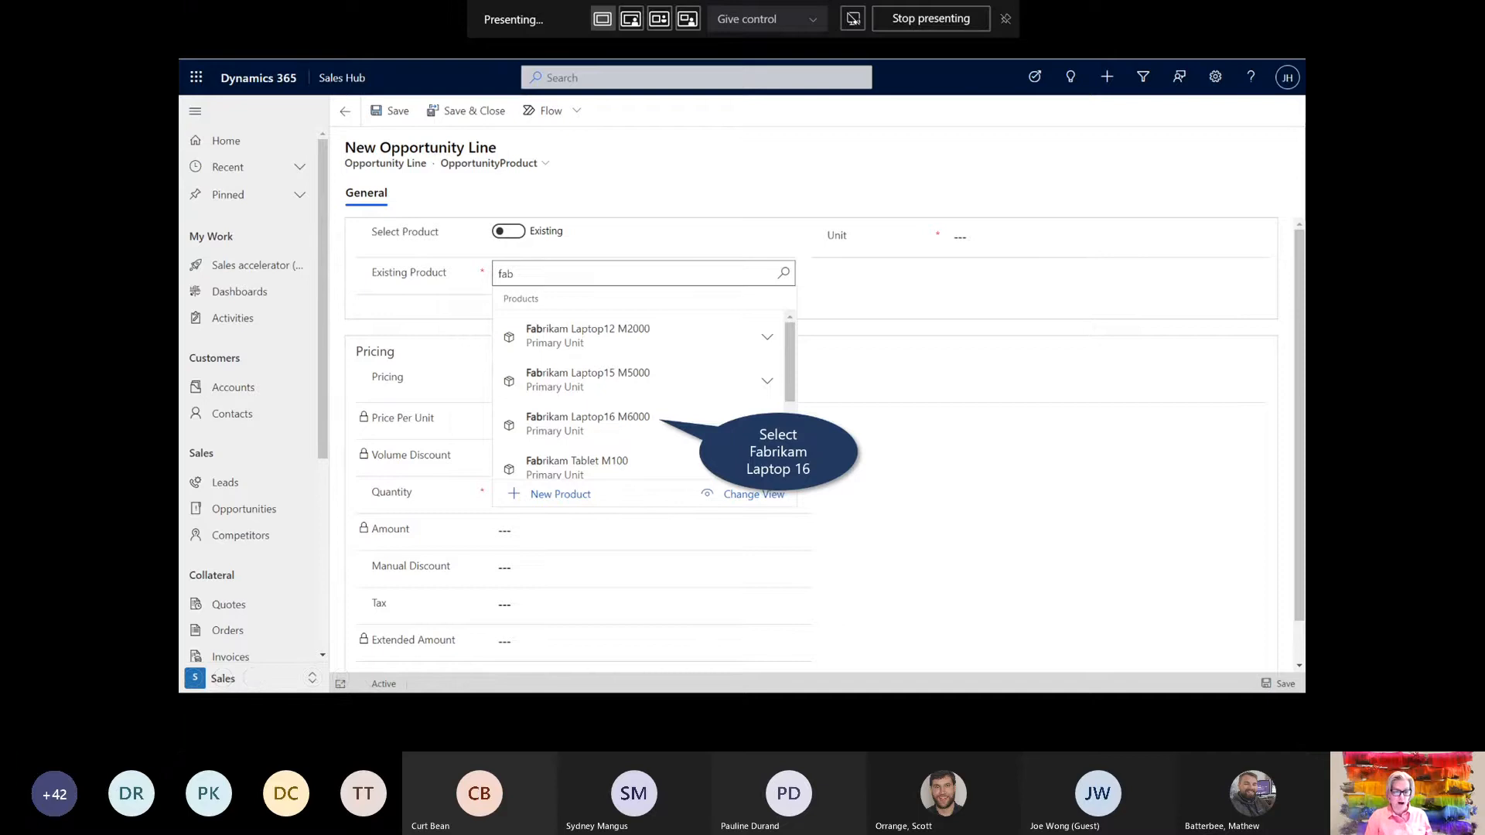
left_click(560, 421)
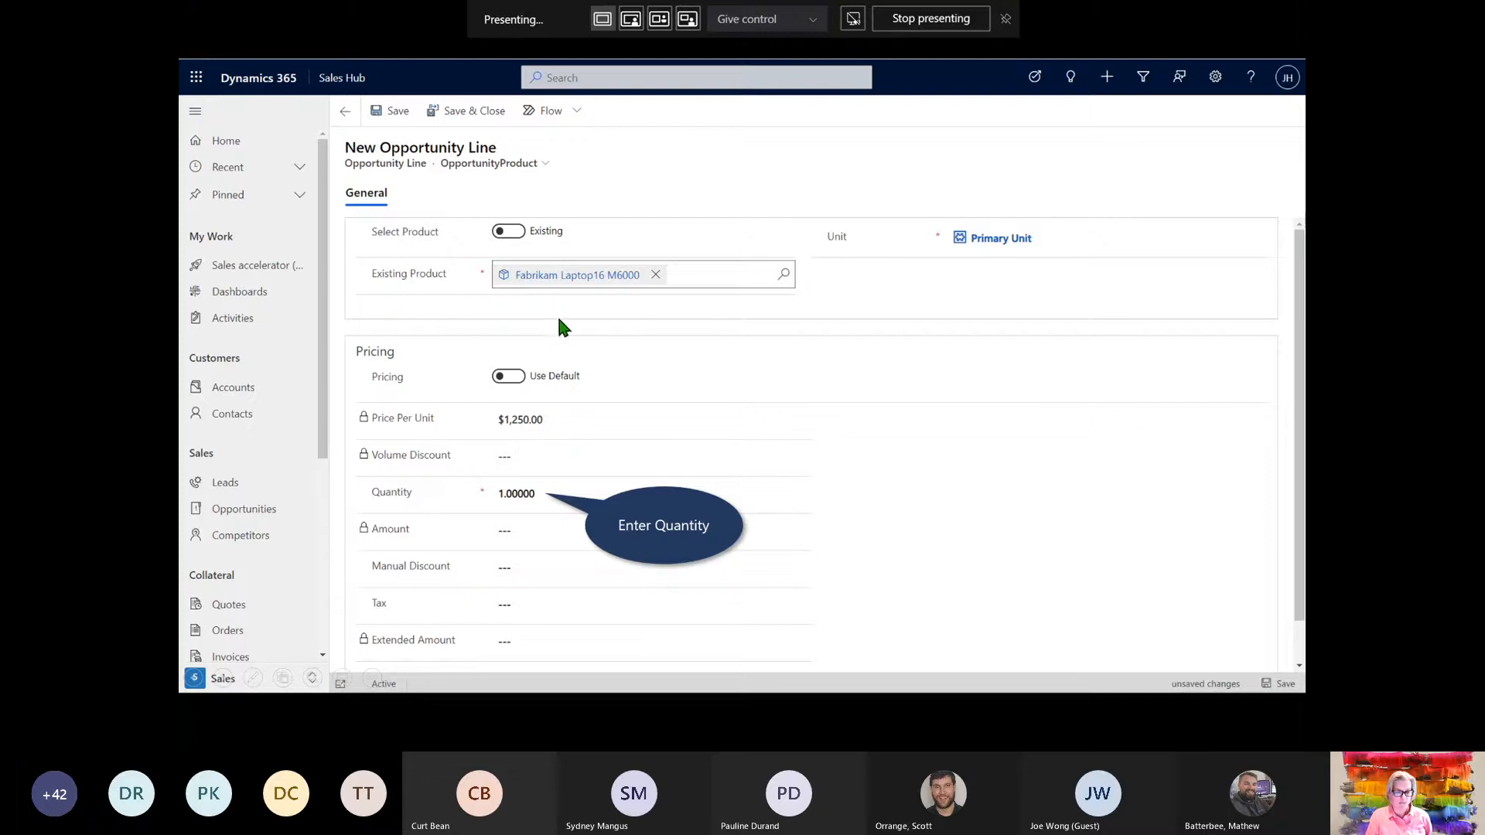
left_click(531, 496)
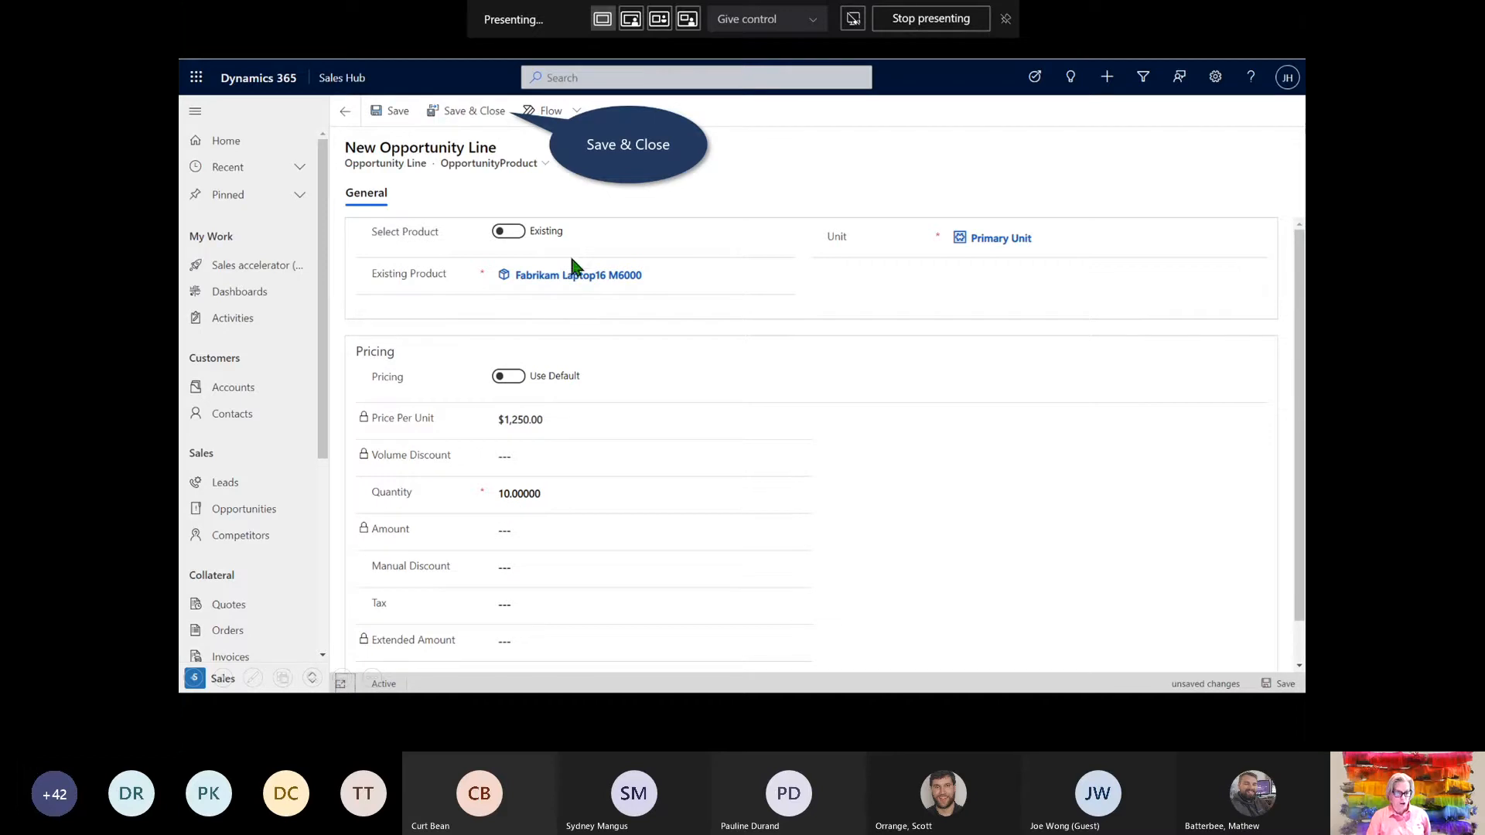
left_click(491, 112)
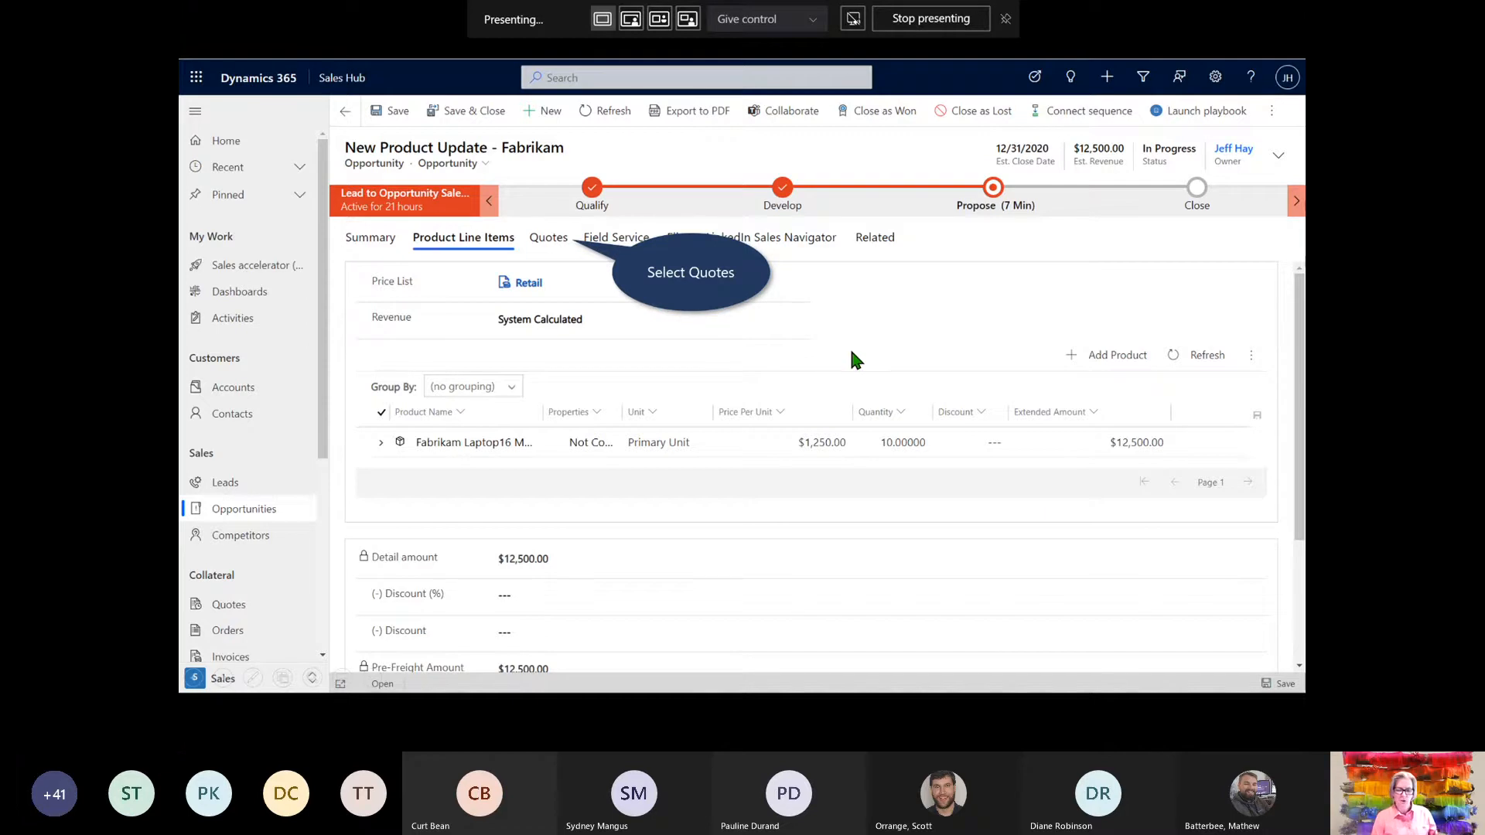
Show the Fabrikam opportunity's Quotes tab, which lists no quotes yet
left_click(553, 237)
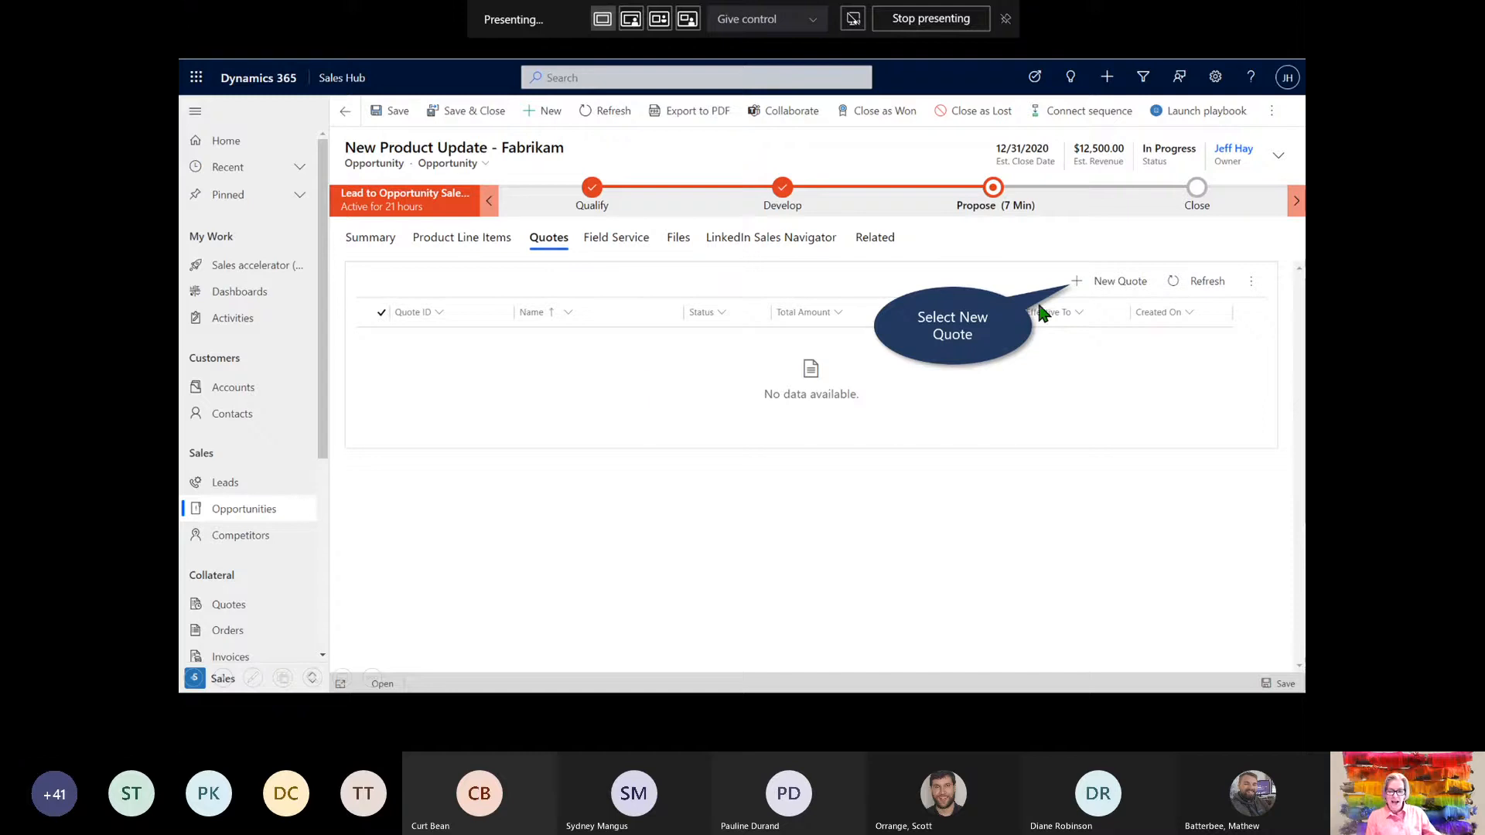
Create the 'New Product Update - Fabrikam' quote and activate it with a $12,500.00 total
left_click(1102, 283)
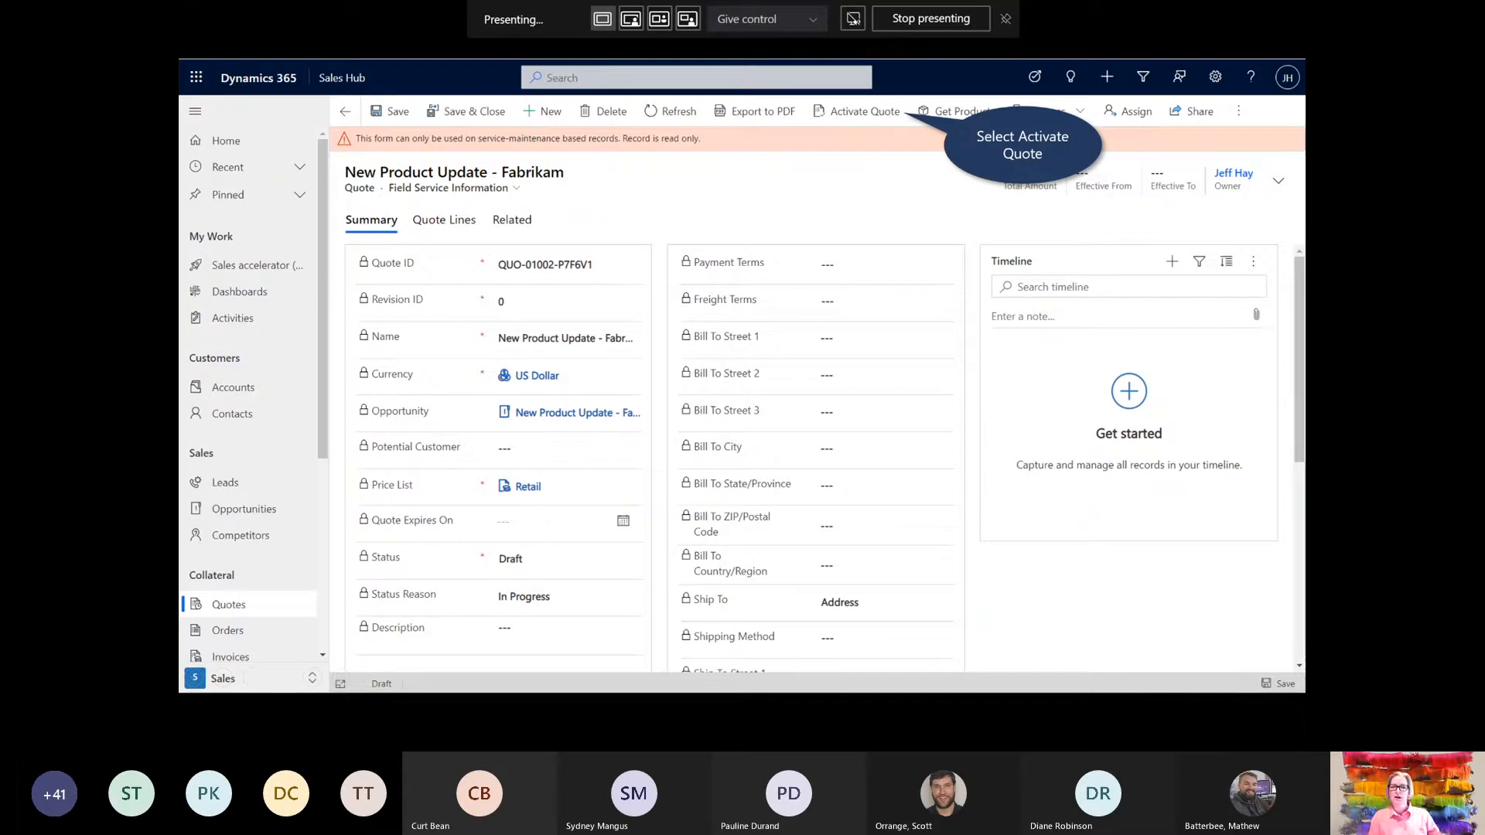
left_click(845, 115)
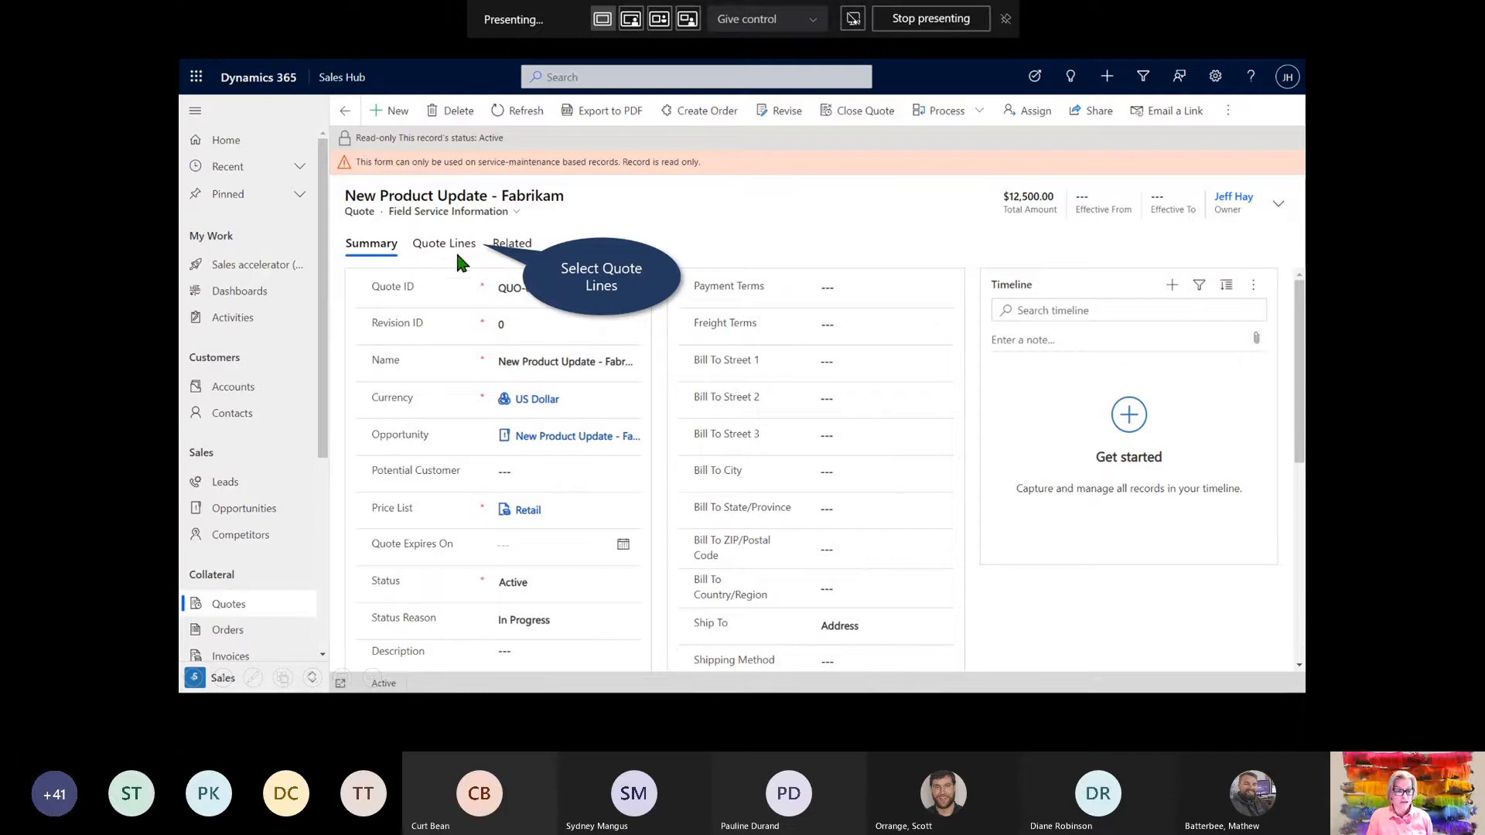
Review the quote's laptop line, then preview the quote as 'Print quote for customer.pdf'
left_click(434, 246)
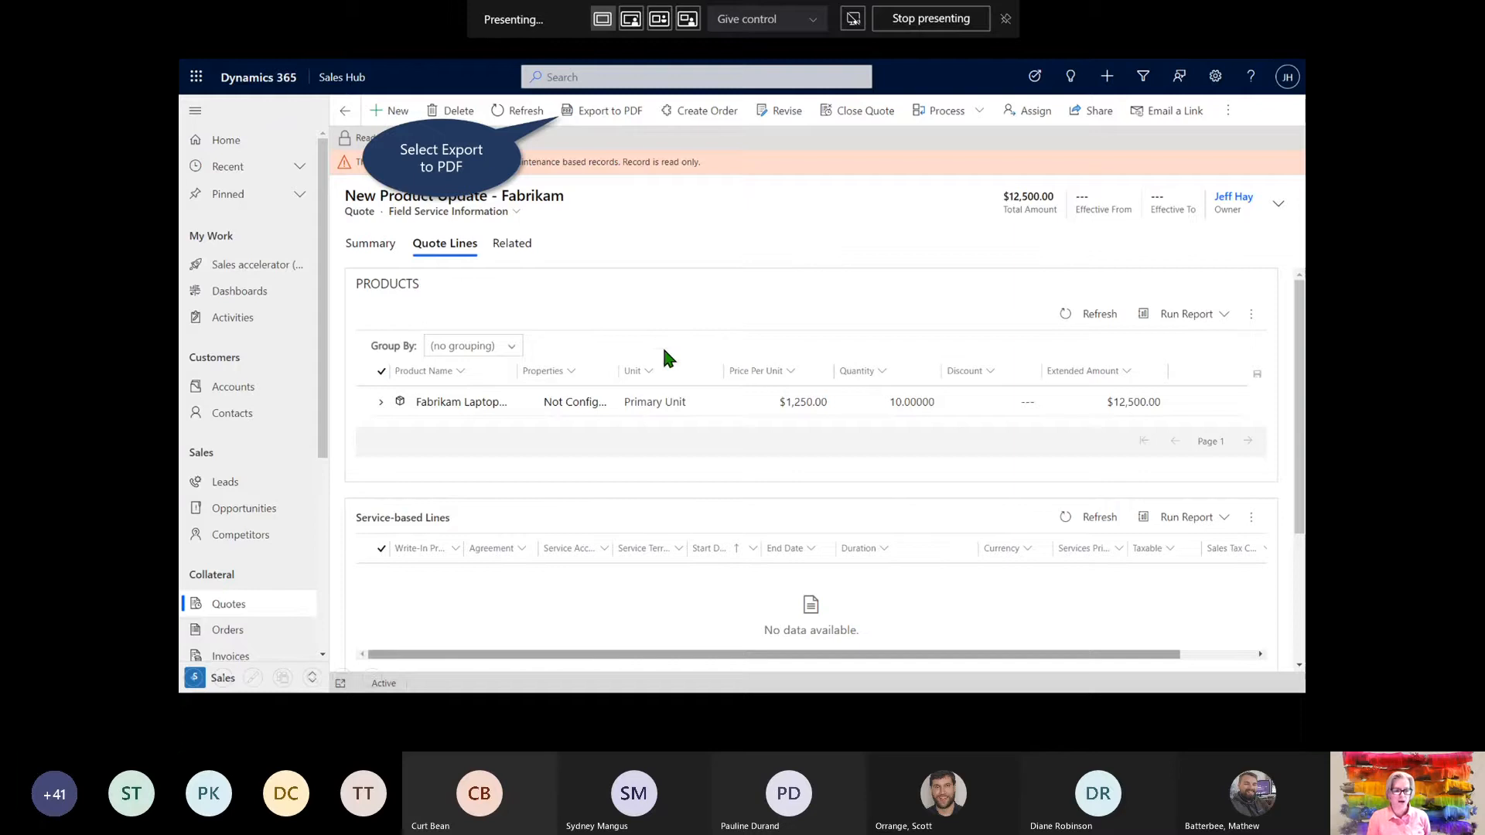
left_click(602, 112)
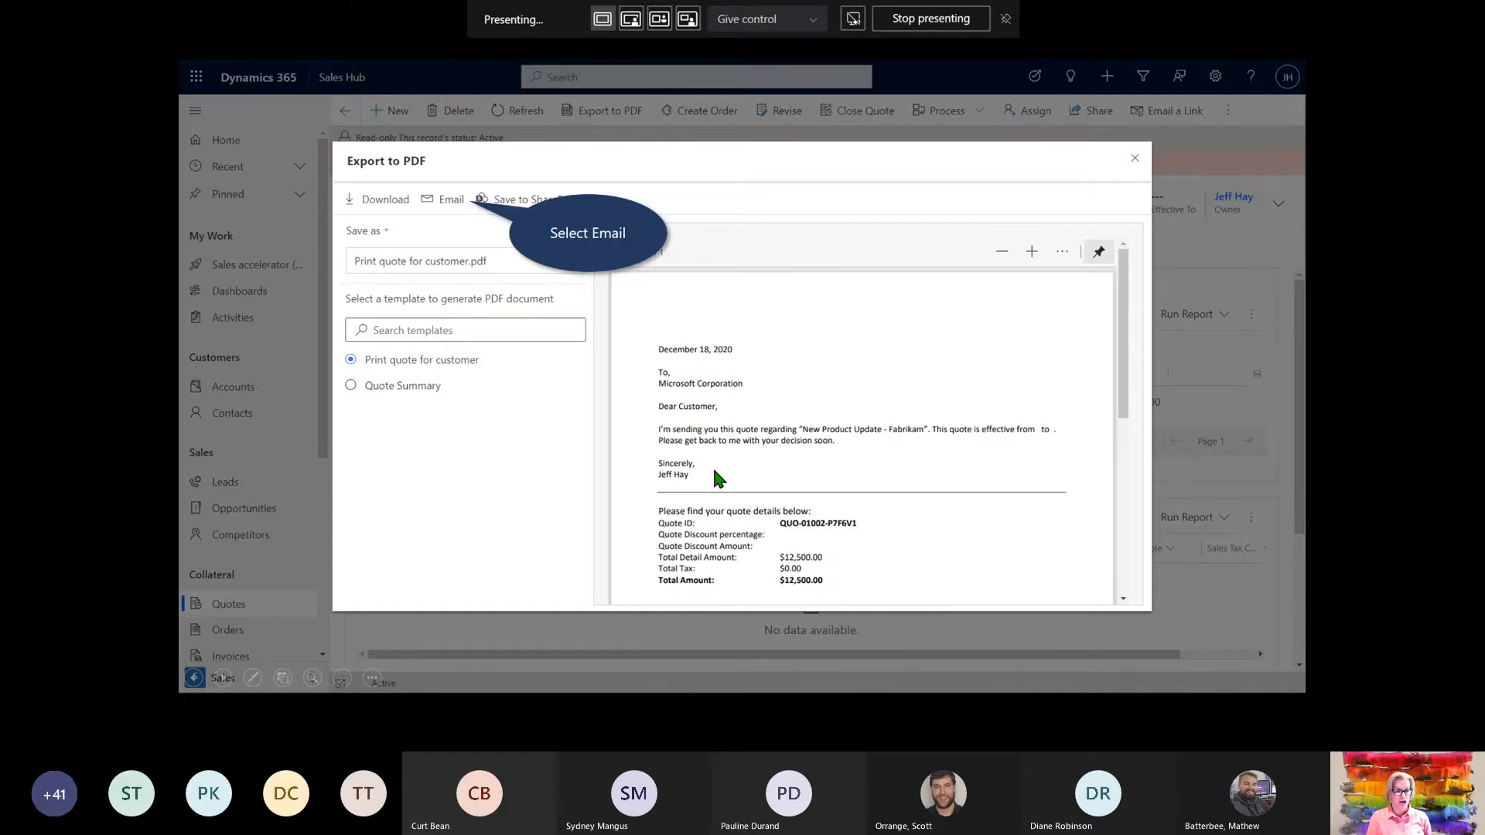
Start an email to Microsoft Corporation with 'Print quote for customer.pdf' attached and write the laptop message
left_click(446, 199)
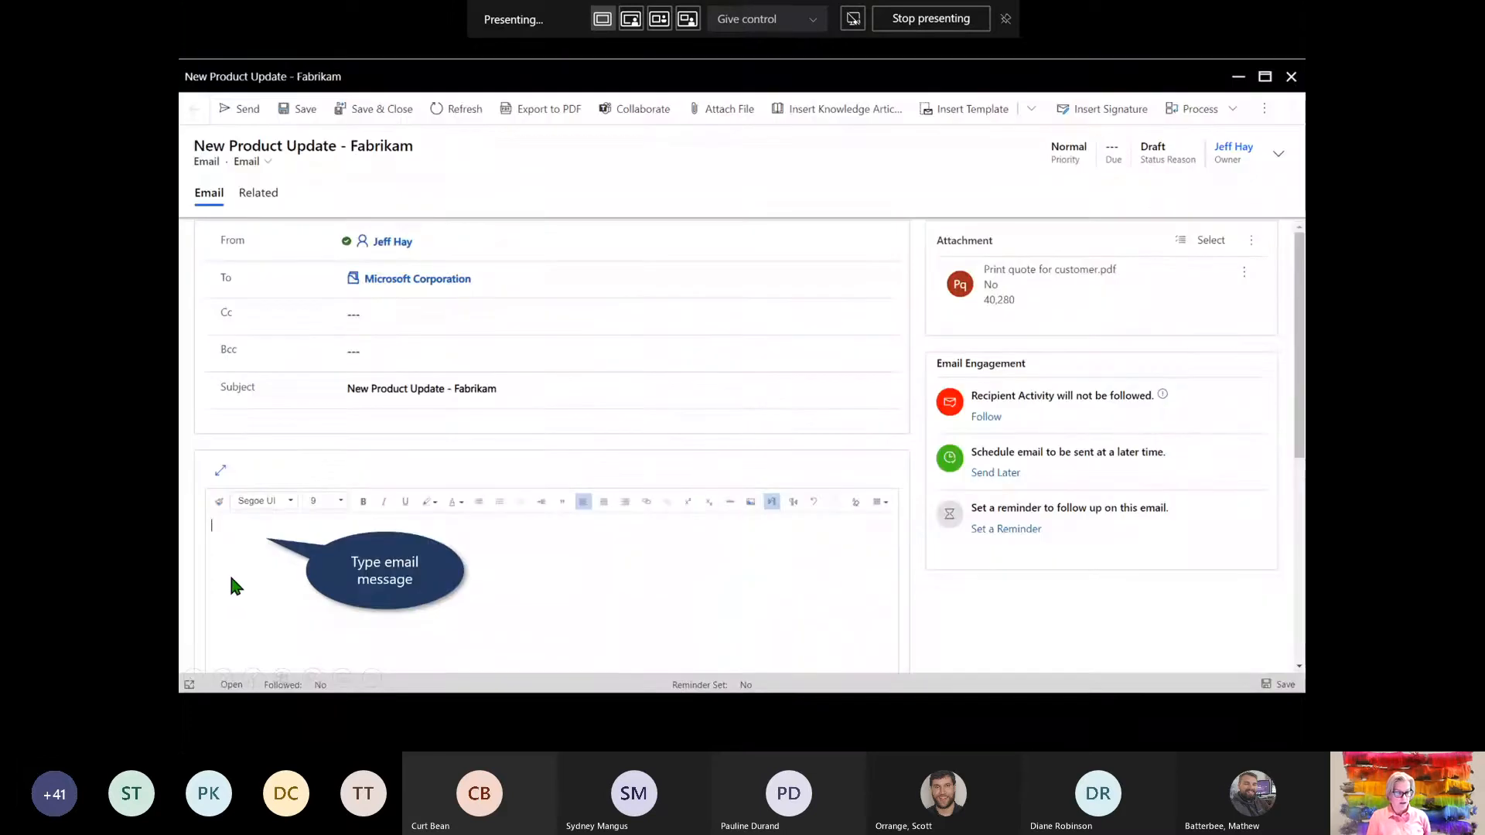
left_click(230, 550)
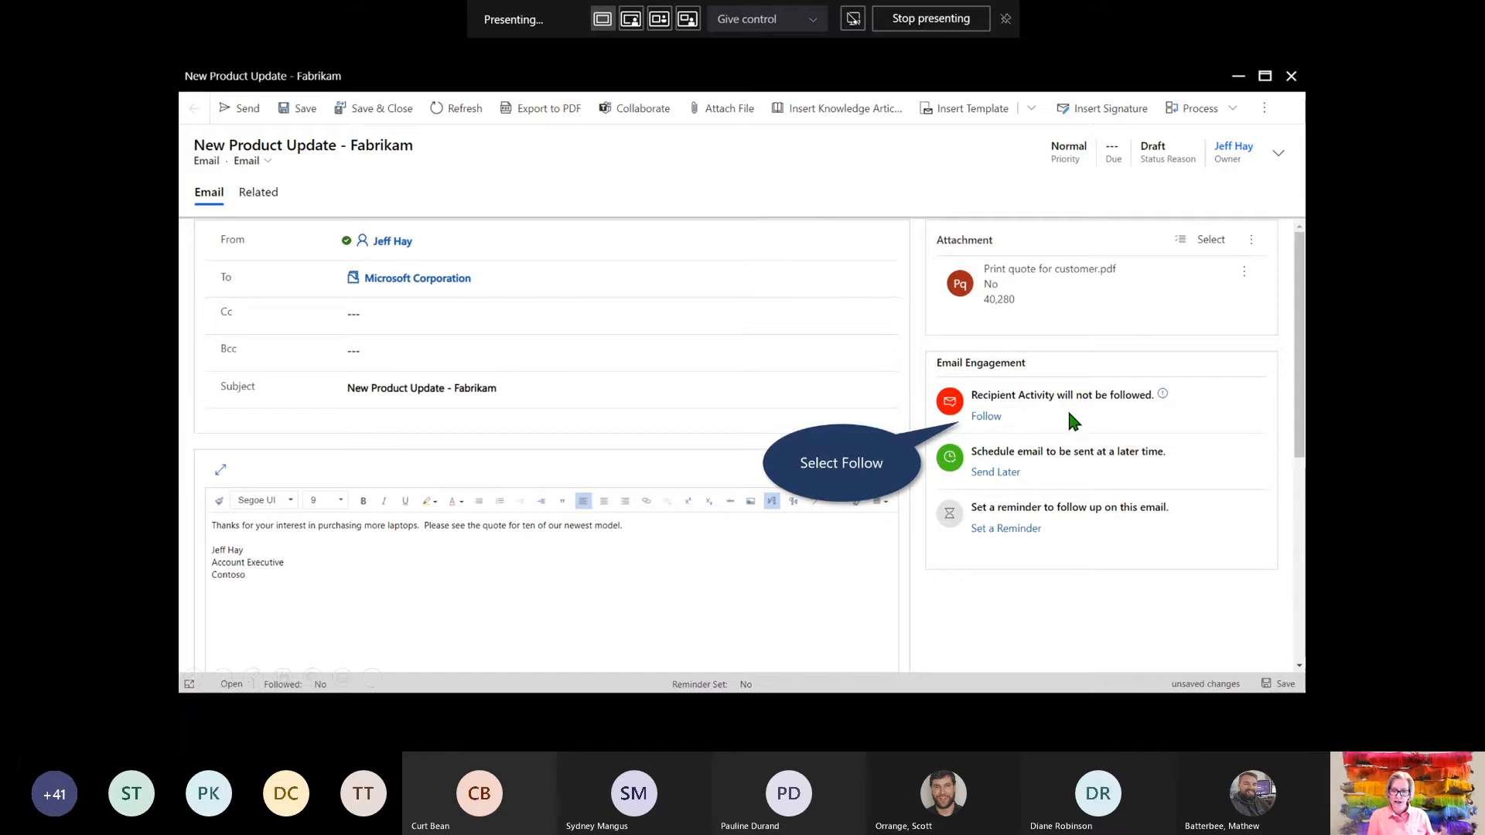
Follow the email's recipient activity and set a no-reply reminder for 12/20/2020 12:51 PM
left_click(986, 418)
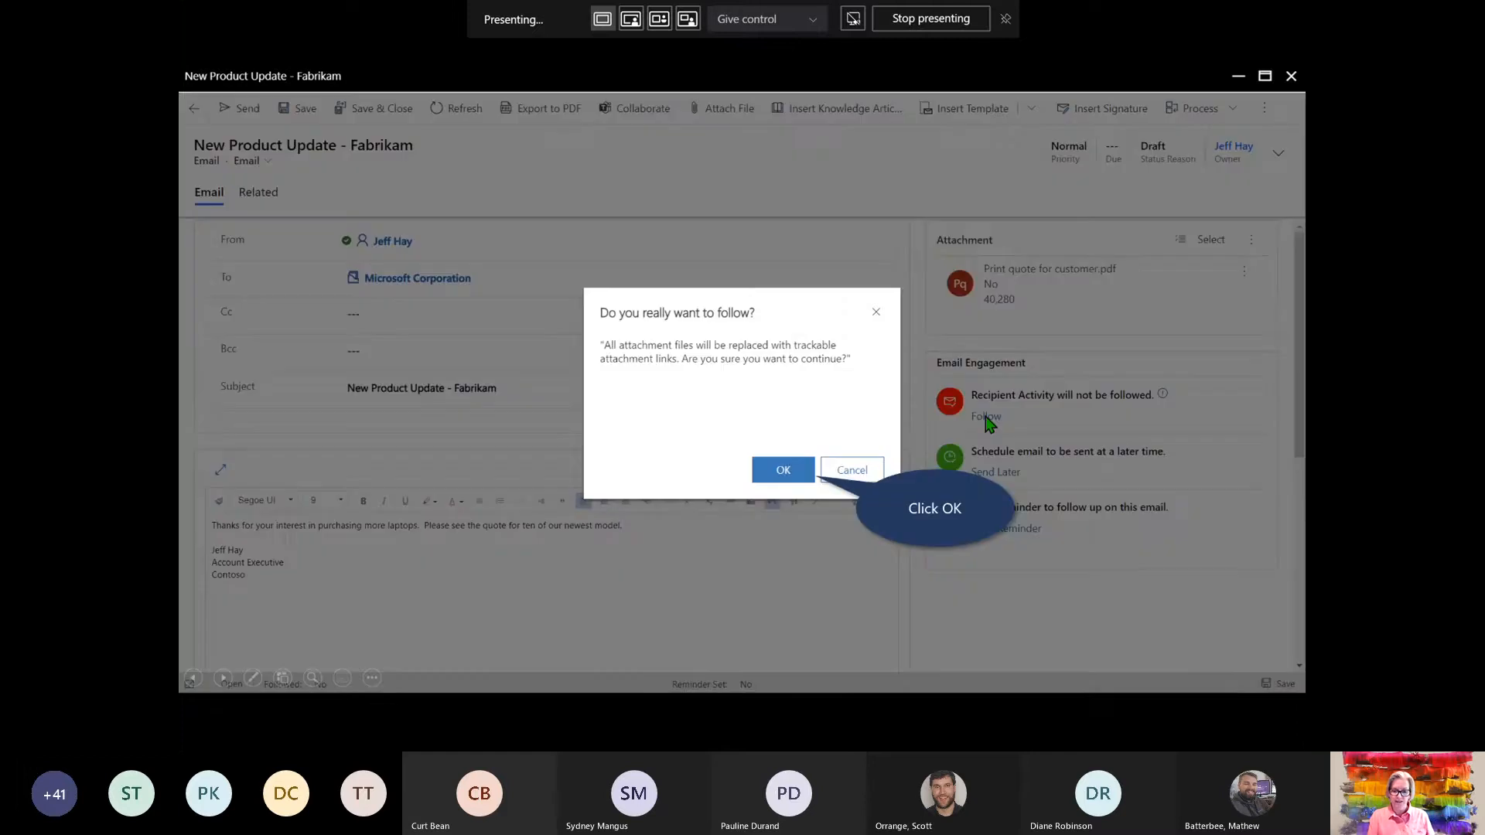
left_click(802, 472)
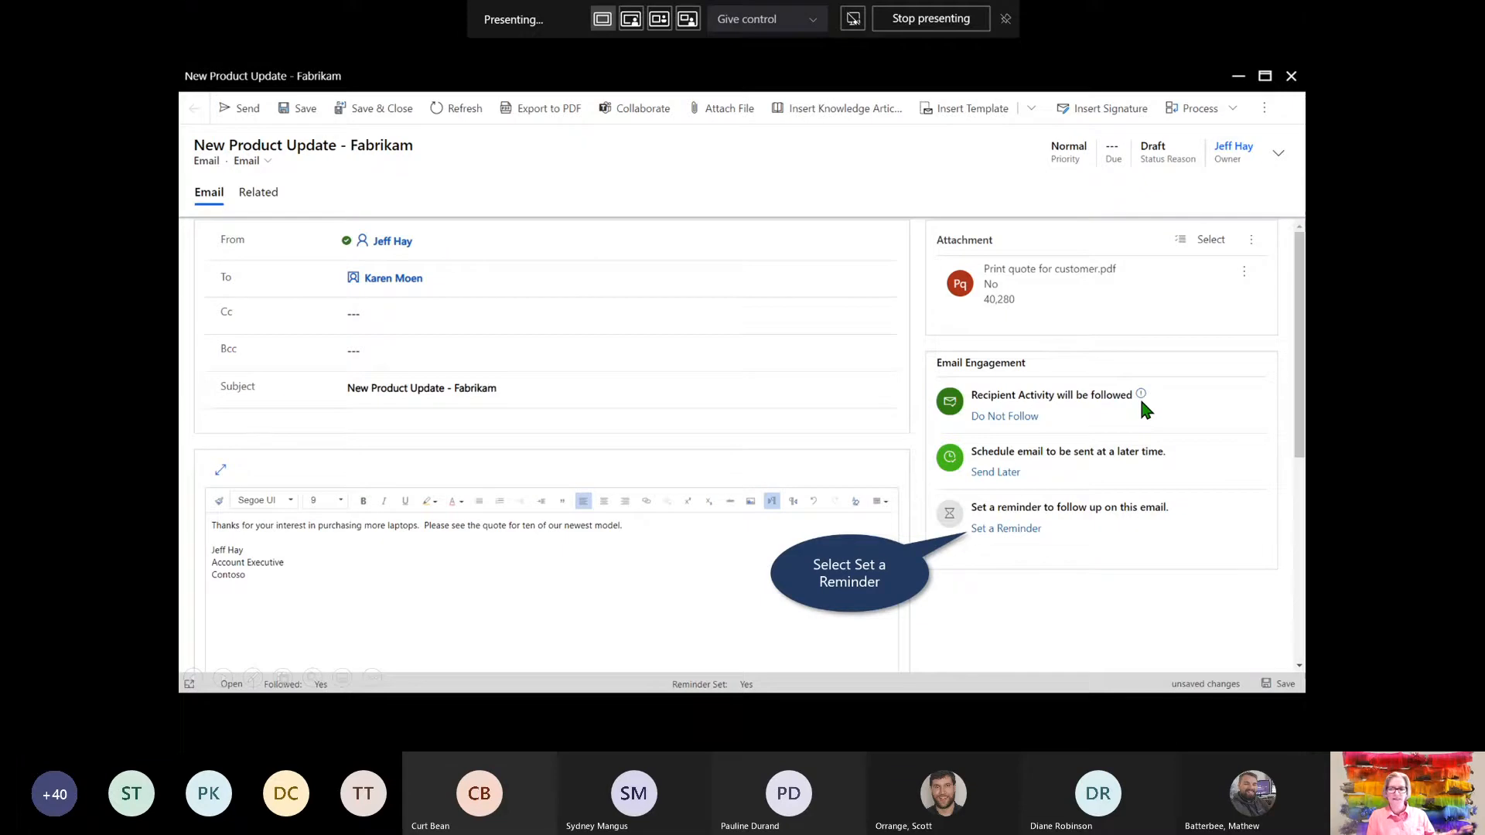
left_click(1001, 526)
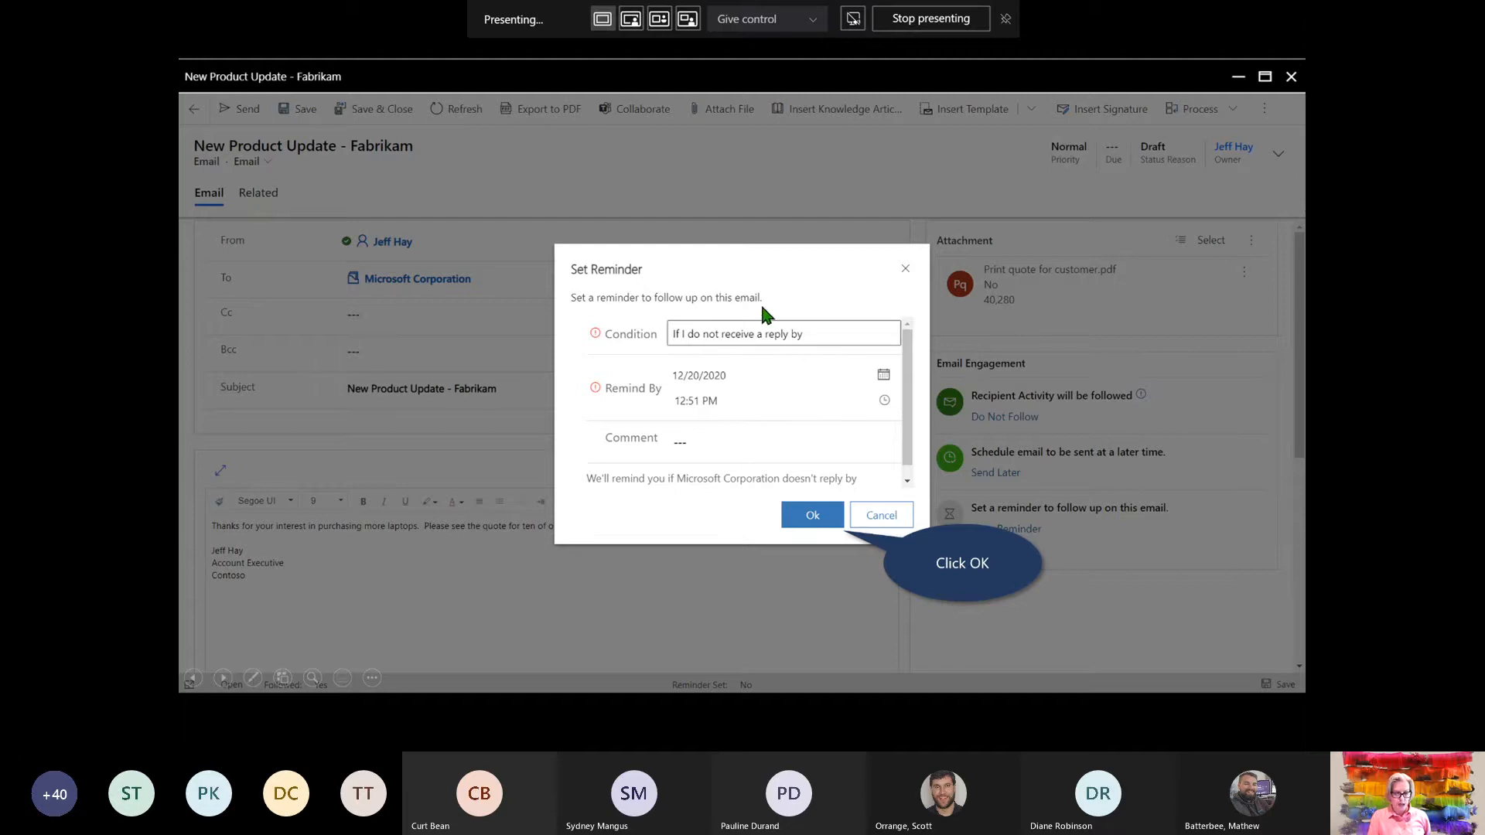
left_click(827, 520)
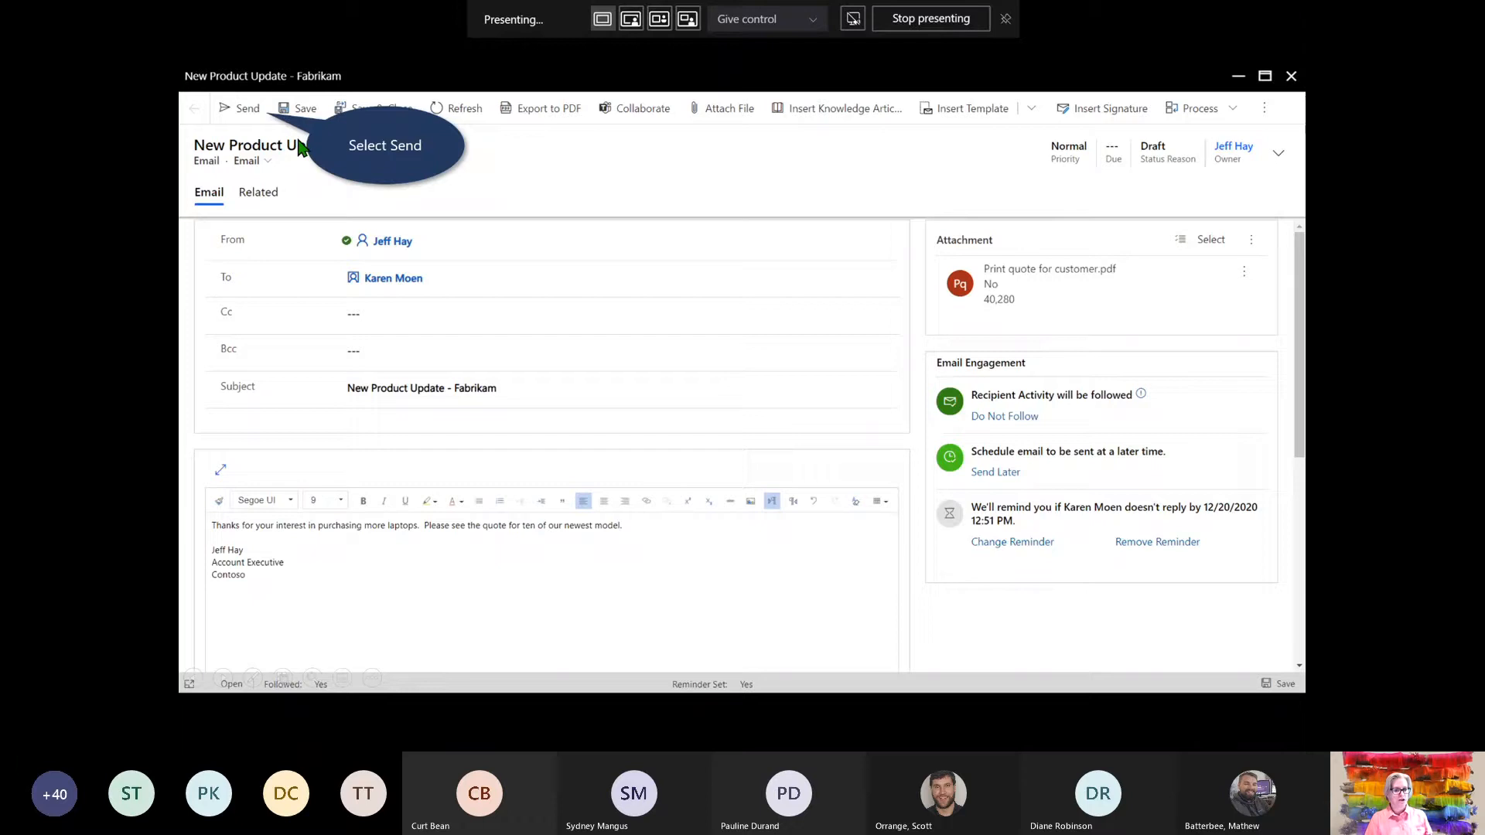
Send the quote email and close the PDF preview to return to the quote lines
left_click(249, 111)
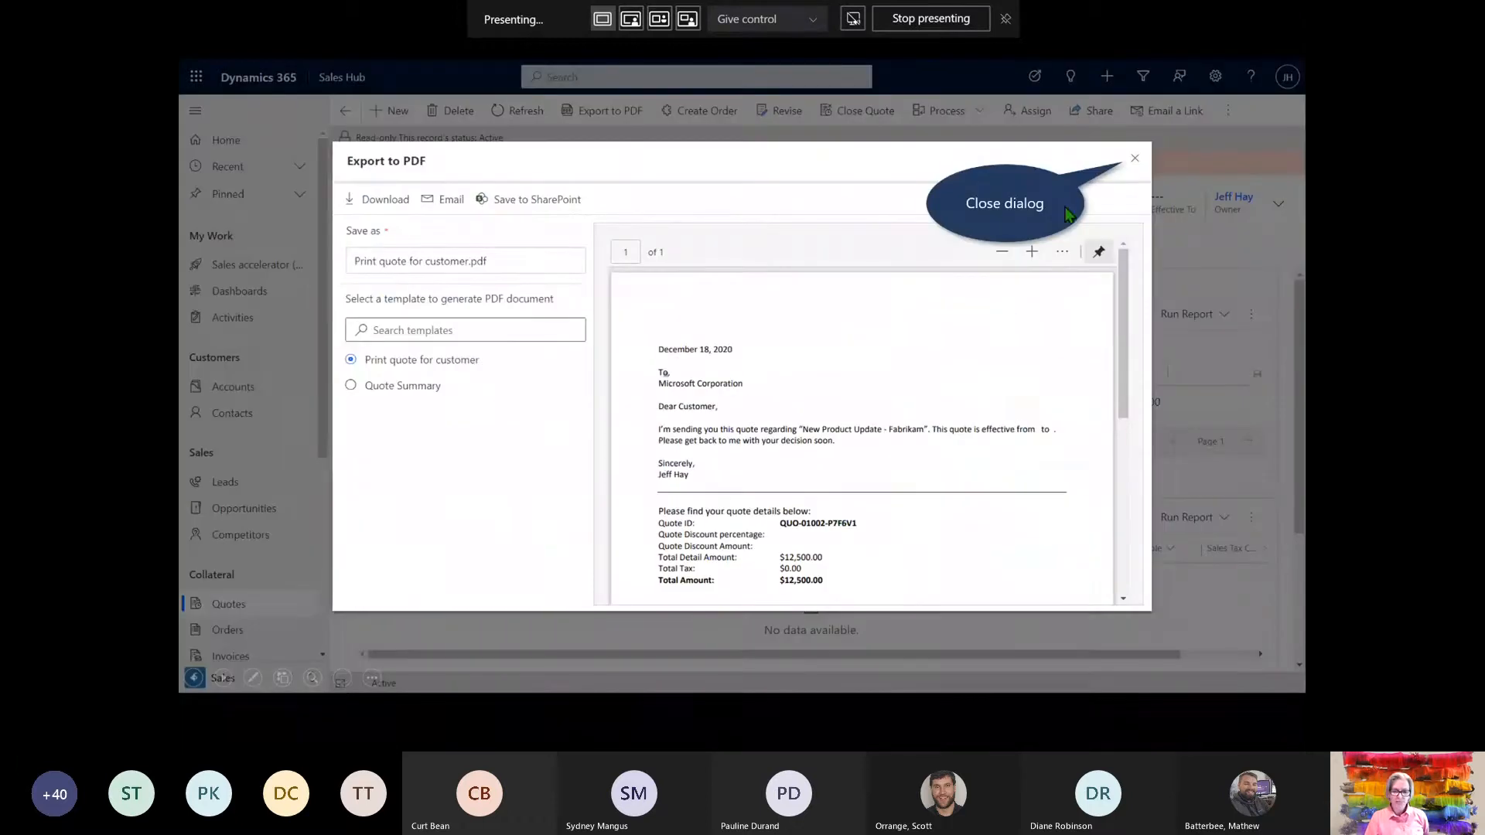
left_click(1135, 158)
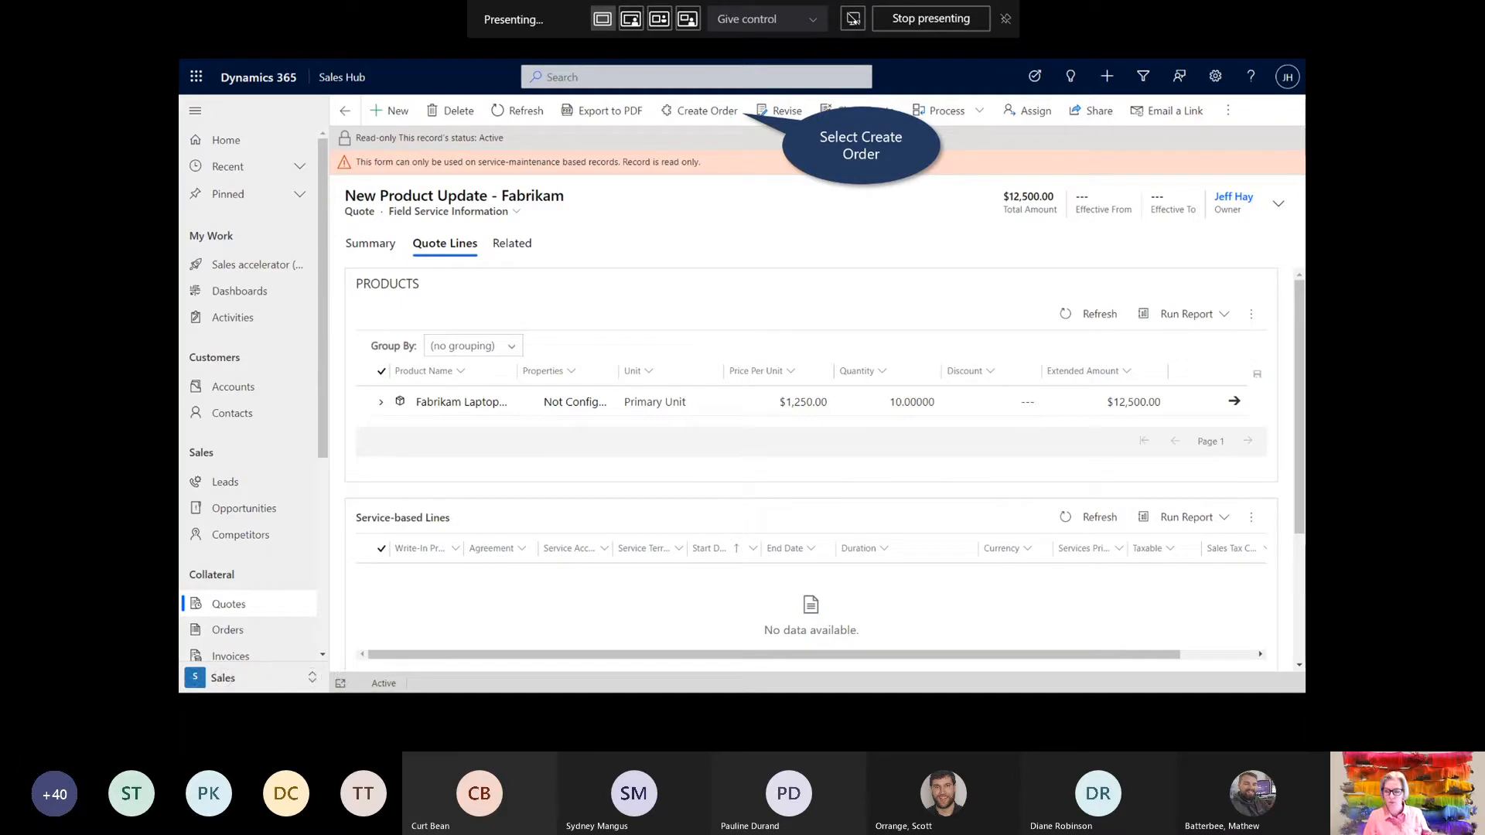
Create an order from the Fabrikam quote as Won on 12/18/2020, closing the opportunity
left_click(697, 114)
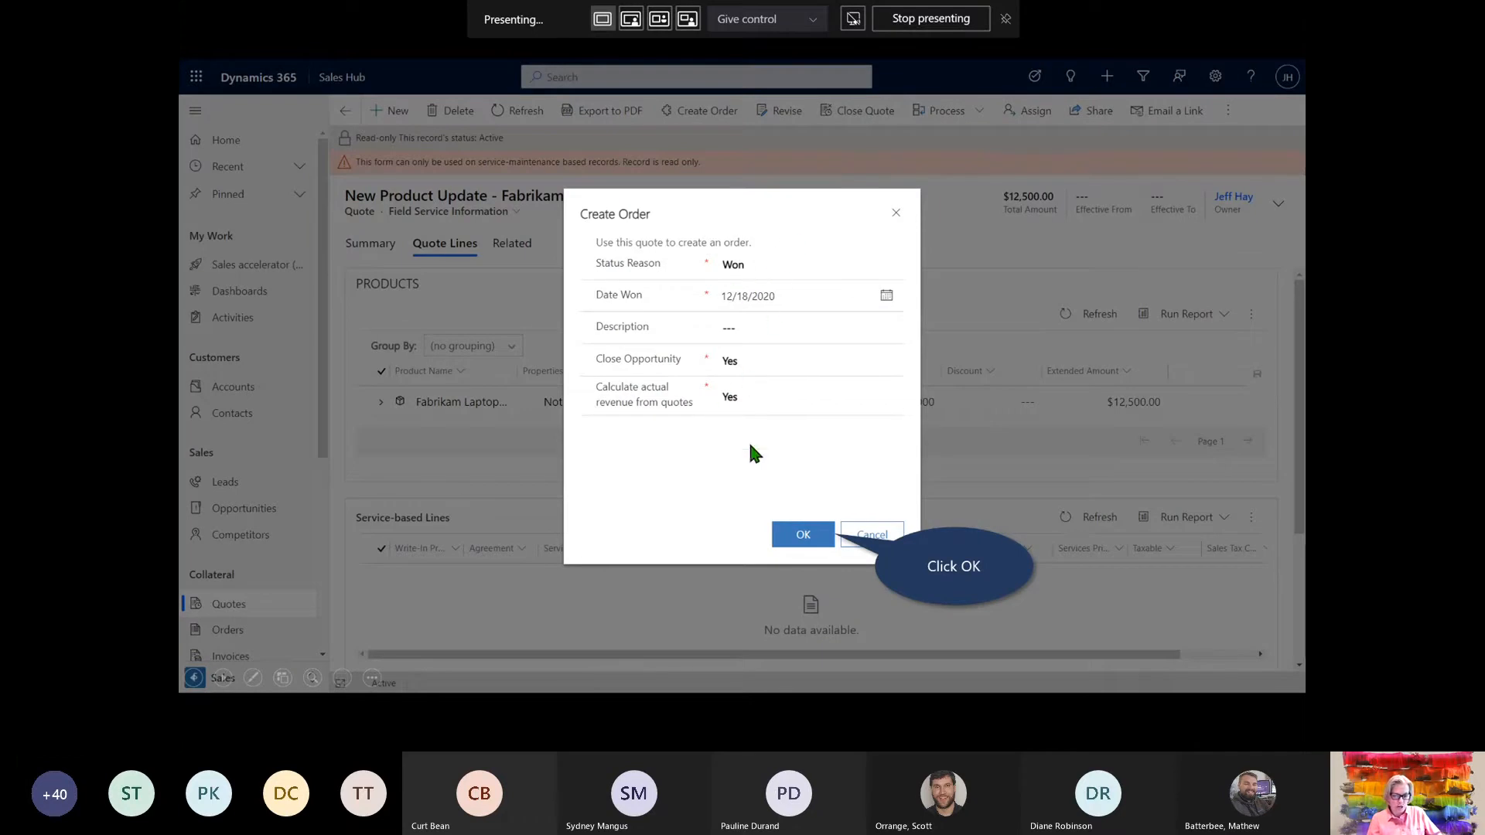
left_click(803, 534)
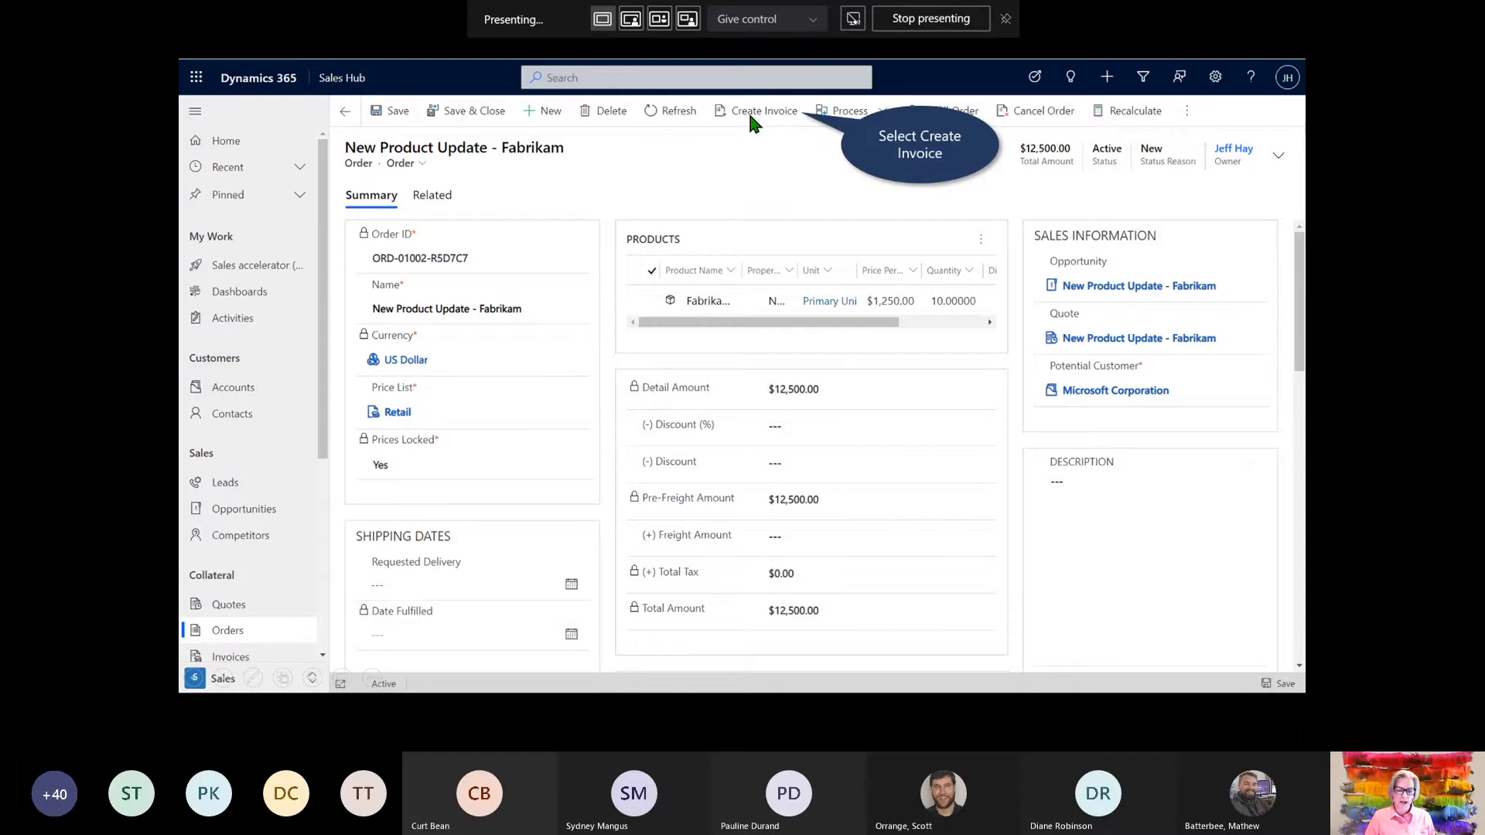
Create the $12,500.00 invoice INV-01002-L2P6K3 from the New Product Update - Fabrikam order
left_click(749, 115)
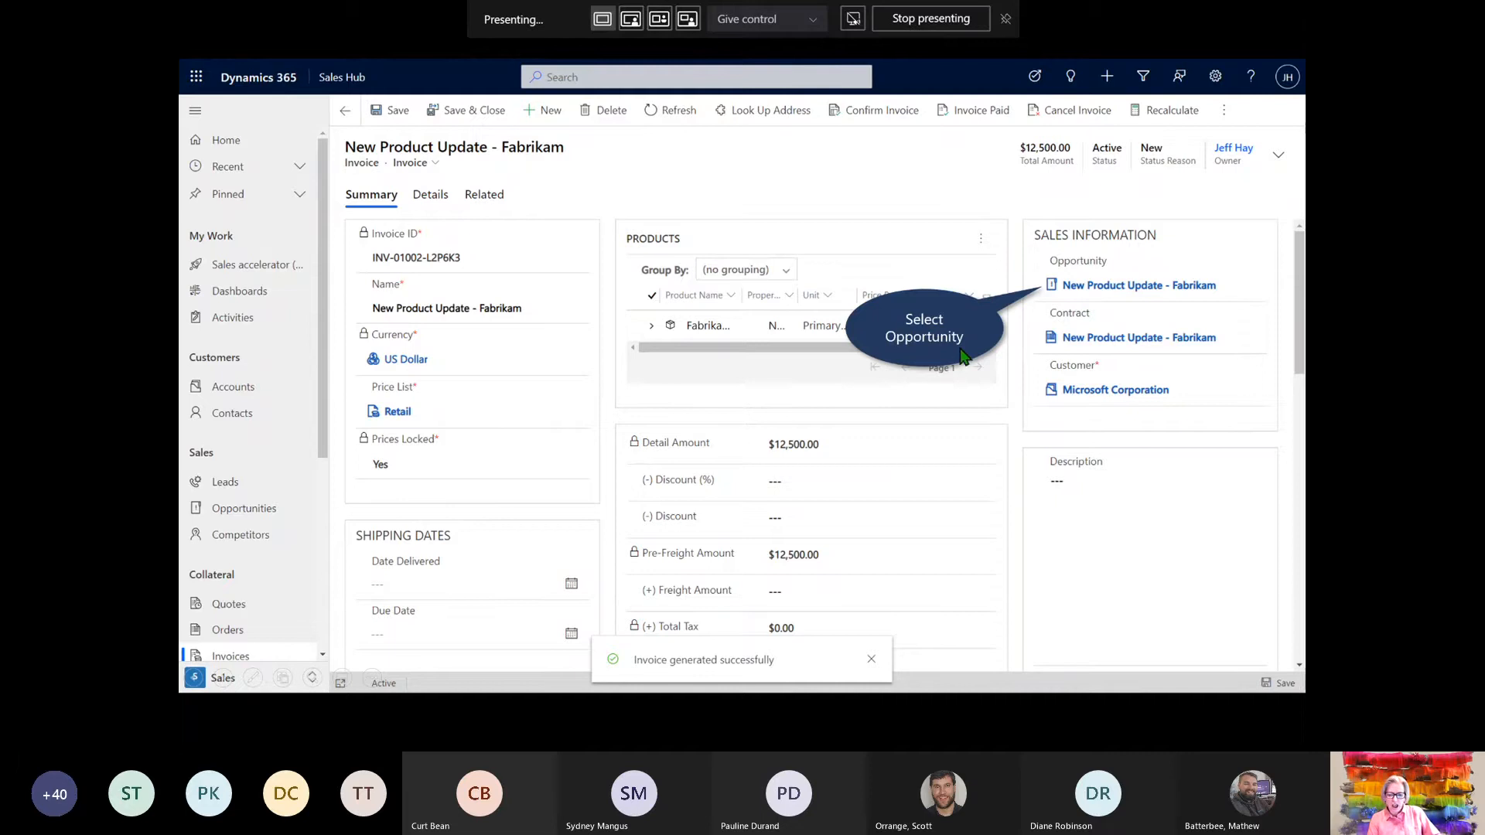
Open the invoice's won Fabrikam opportunity, view the Sales Activity Social Dashboard, then reach the Benefits slide
left_click(1075, 286)
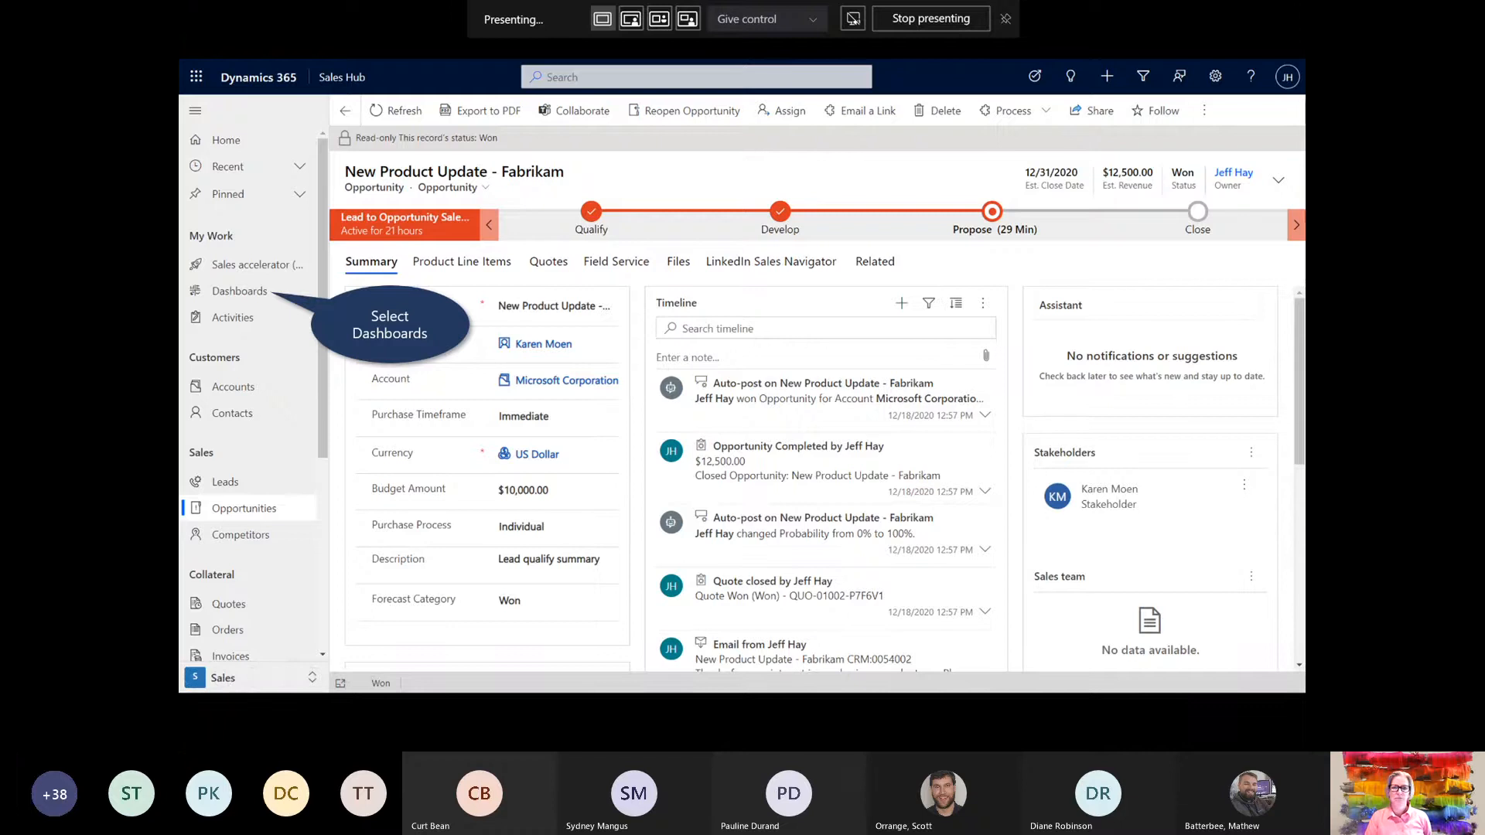
key("Right")
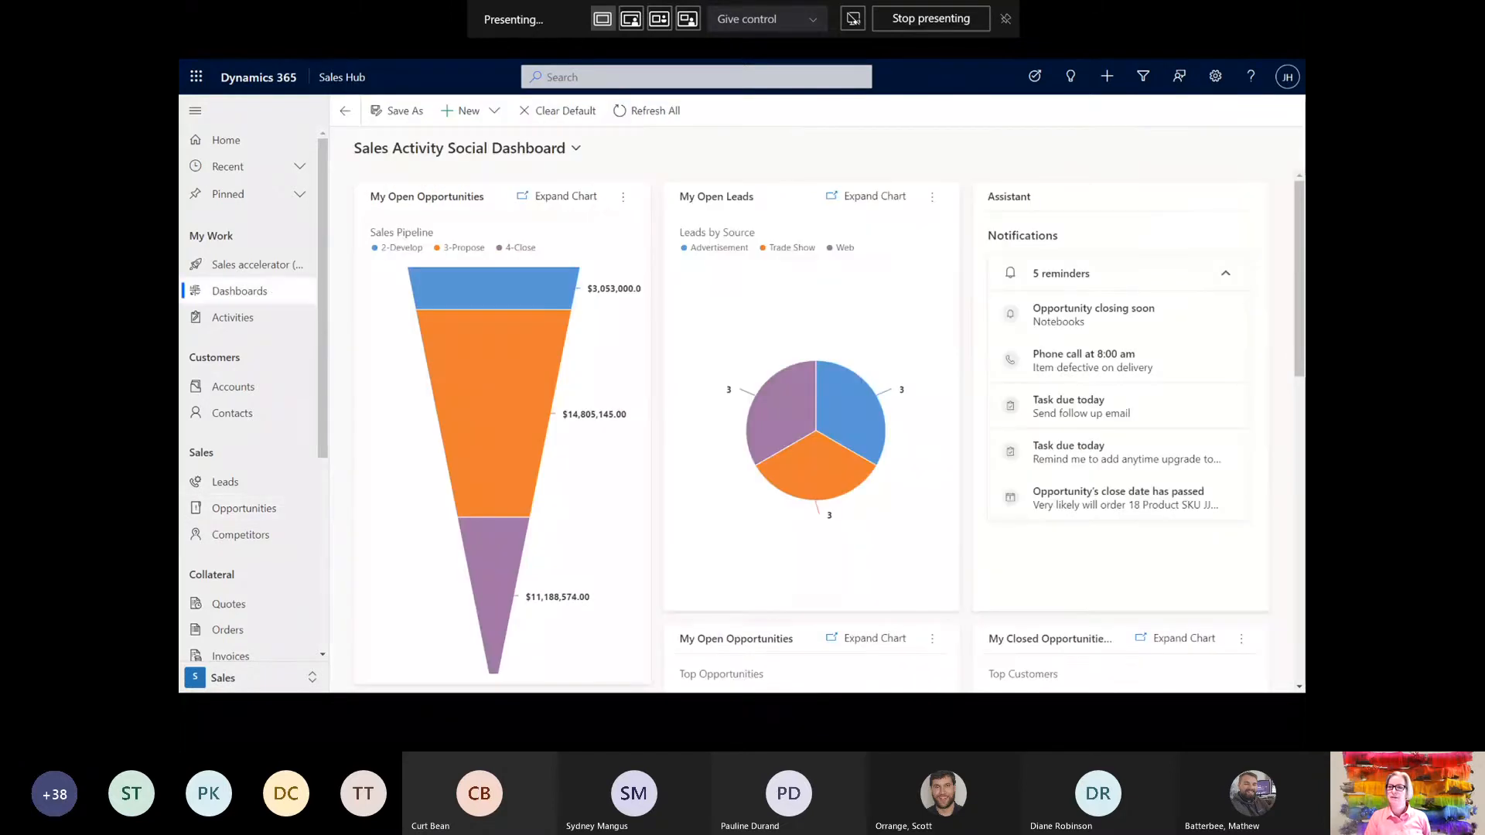
key("Right")
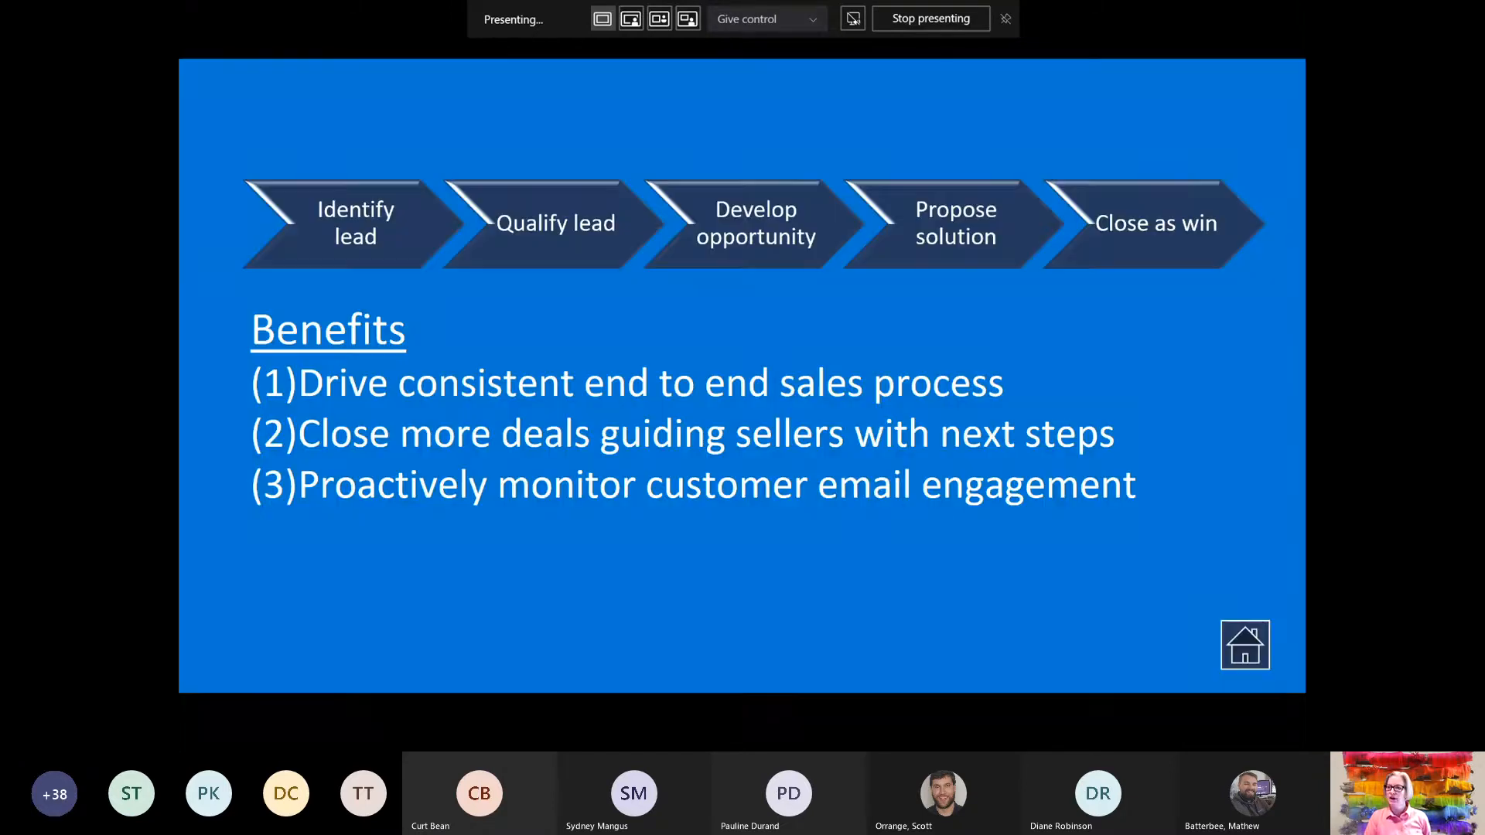
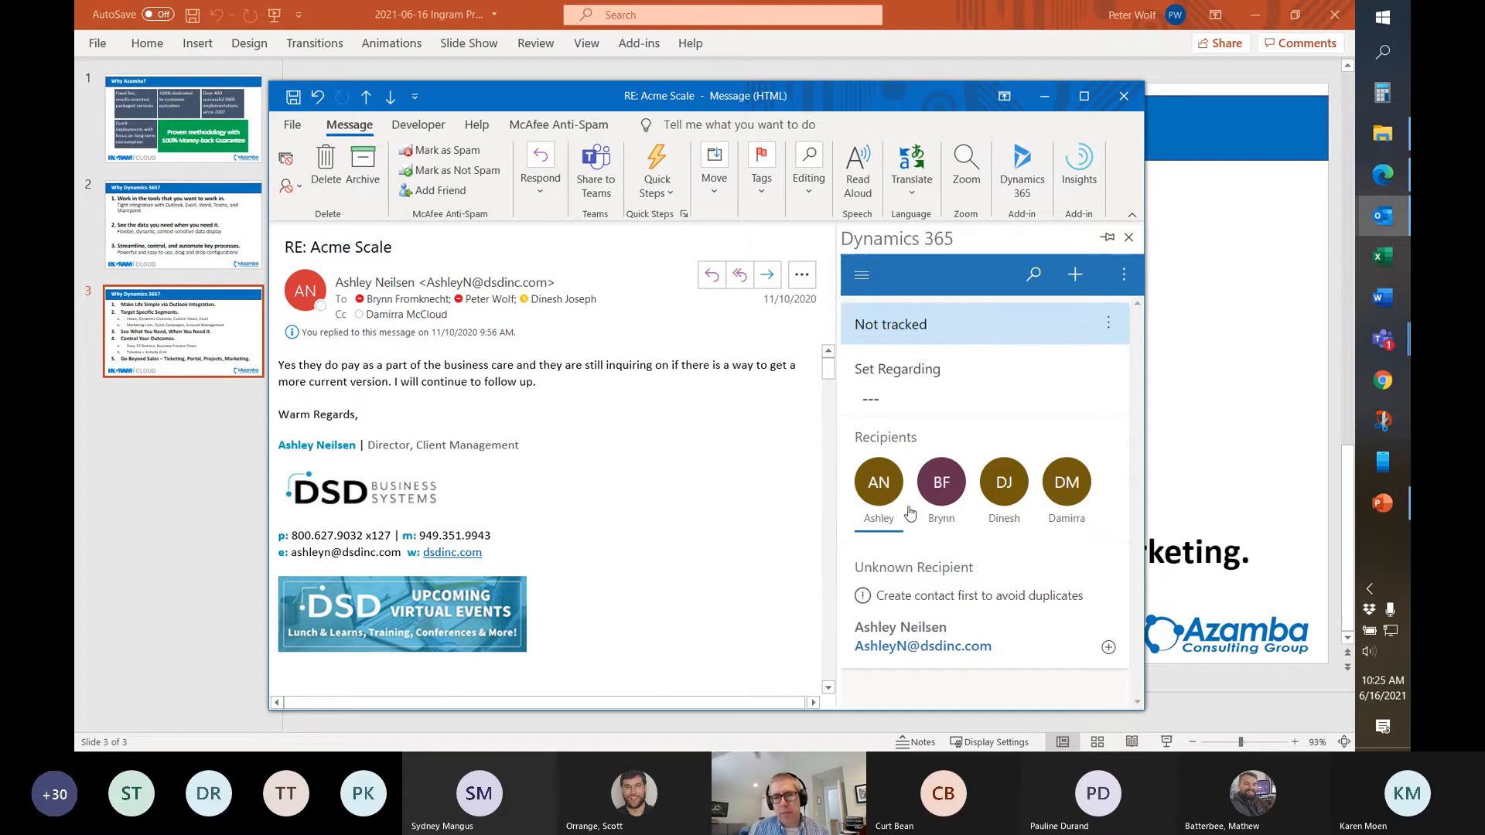
Start a Dynamics 365 contact for the unknown sender, linked to account DSD Business Systems
left_click(1108, 648)
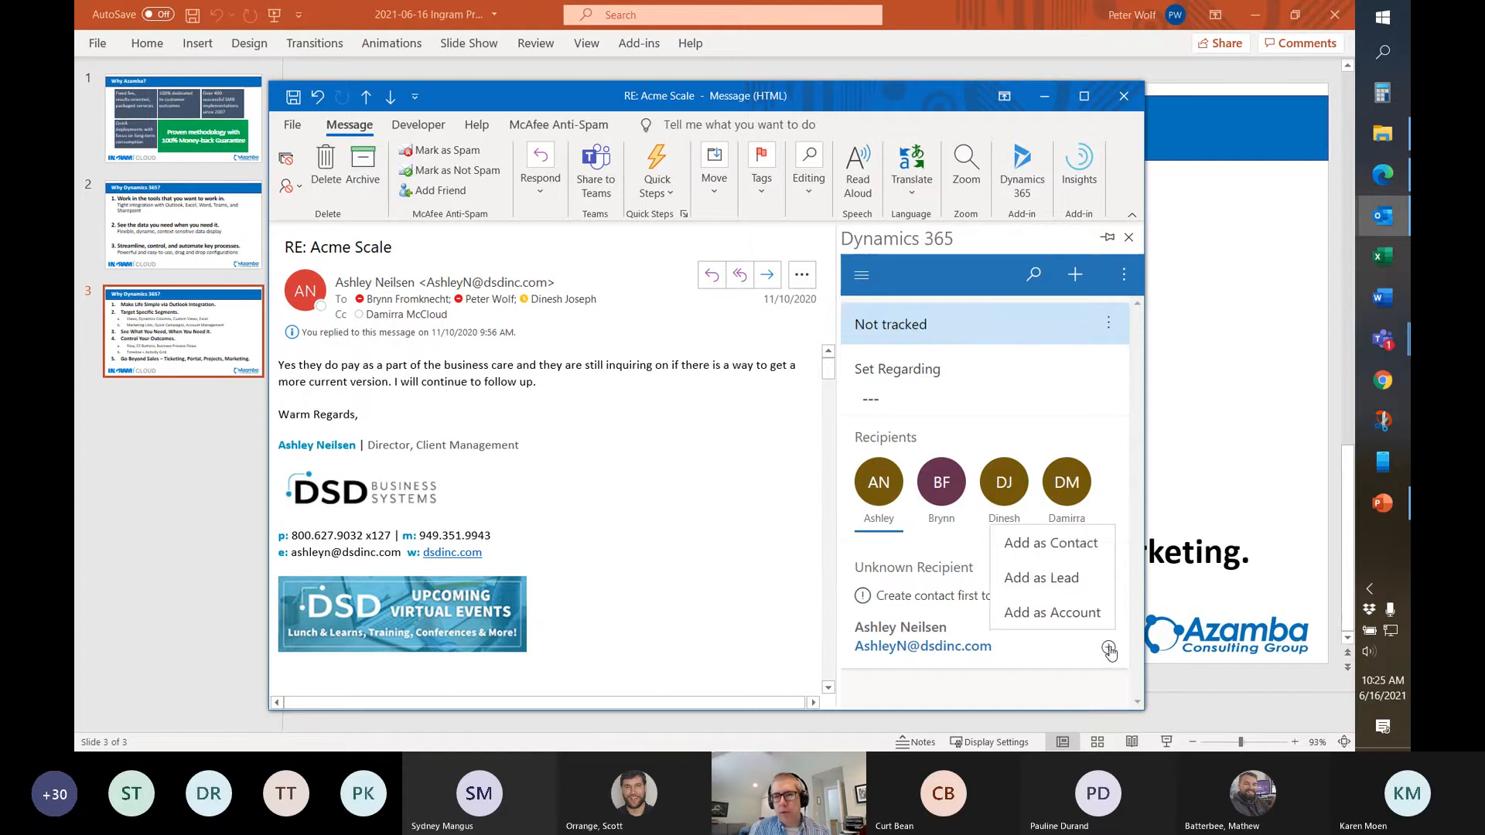
left_click(1042, 555)
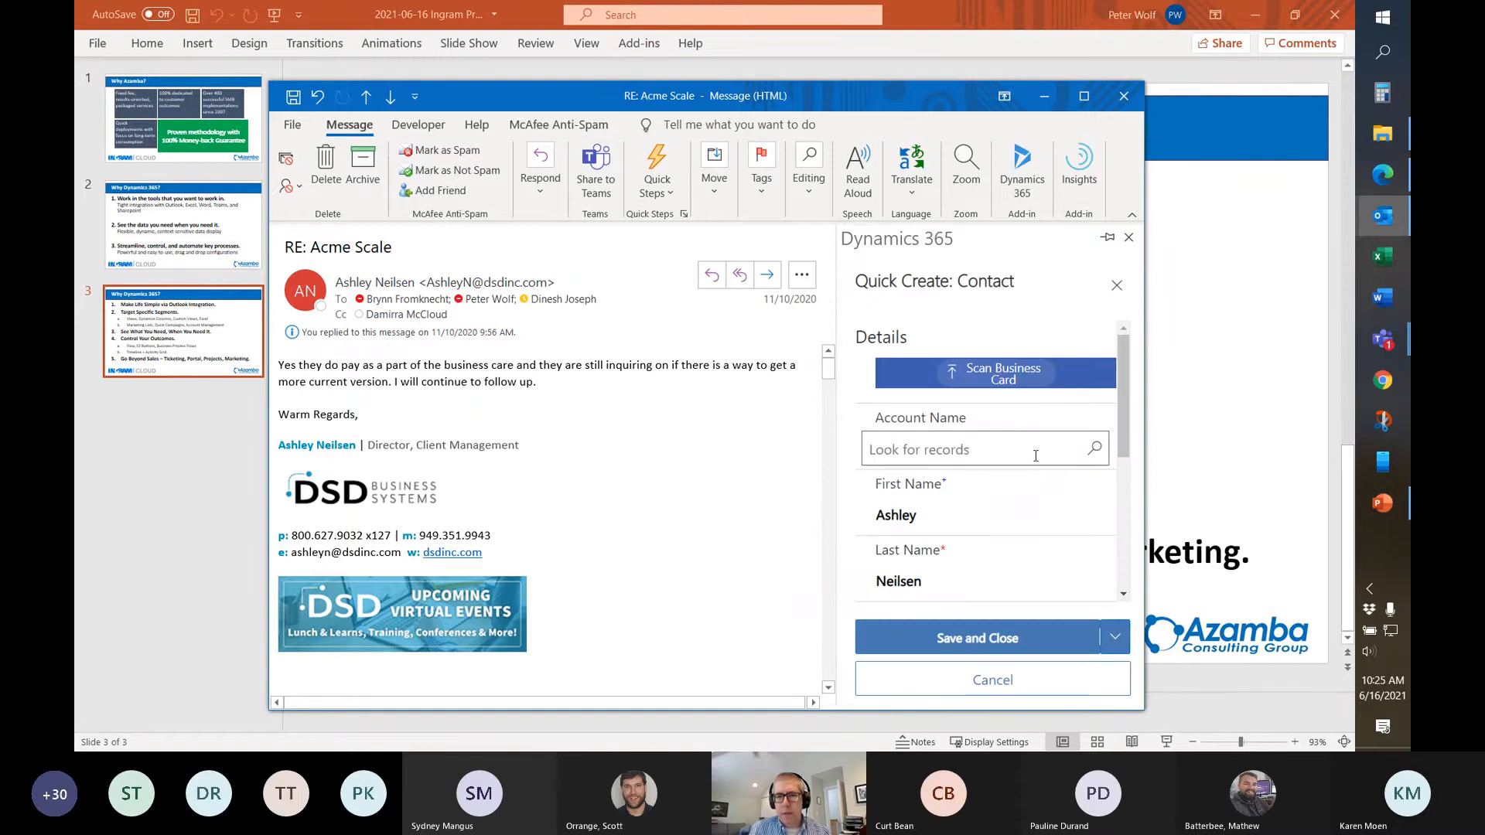
left_click(1075, 451)
type("dsd")
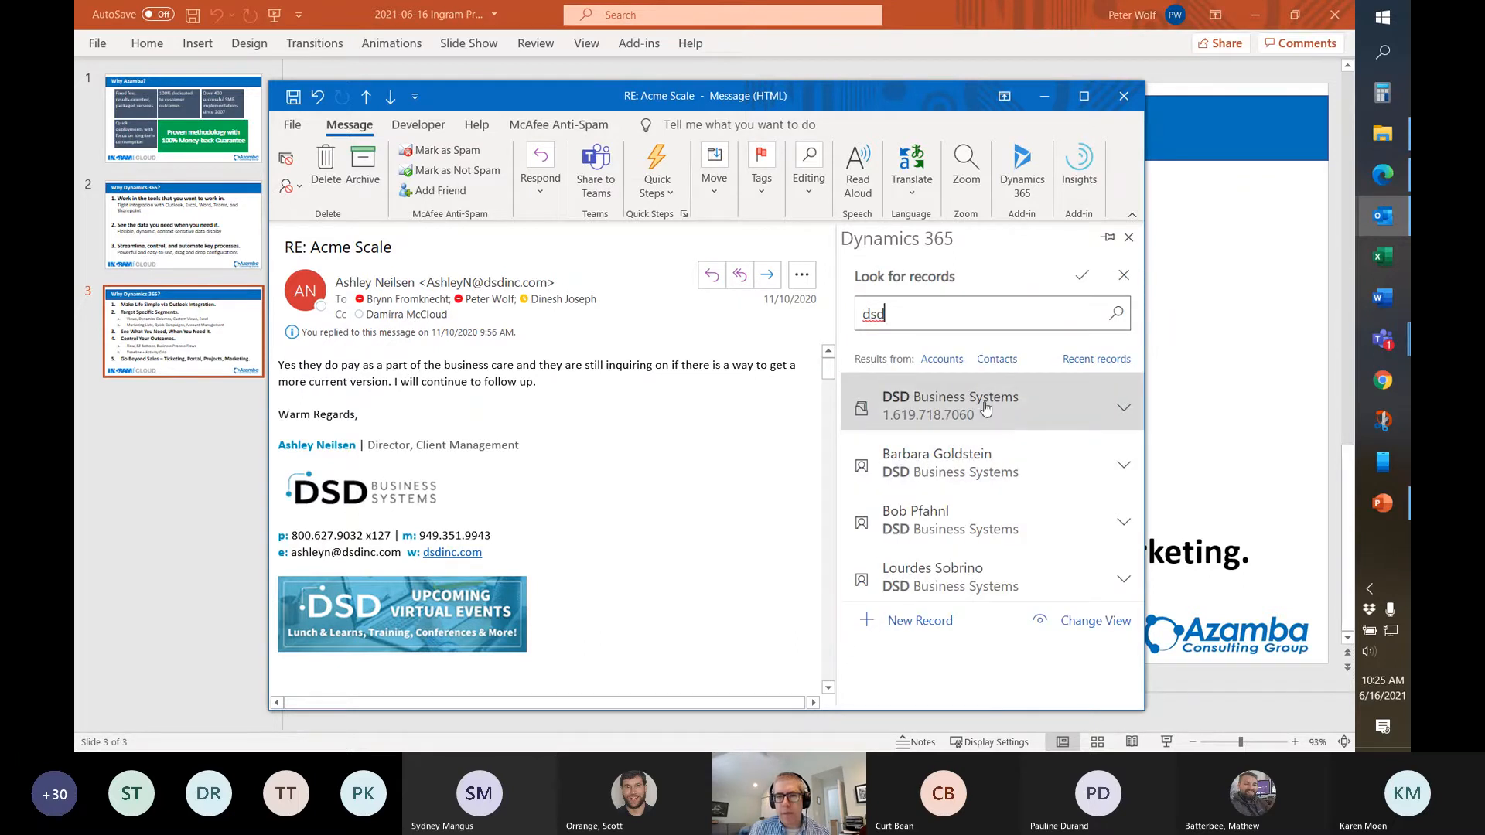
left_click(997, 413)
Fill in job title 'Director, Client Management', the contact's mobile number and business phone
scroll(972, 526, "down", 2)
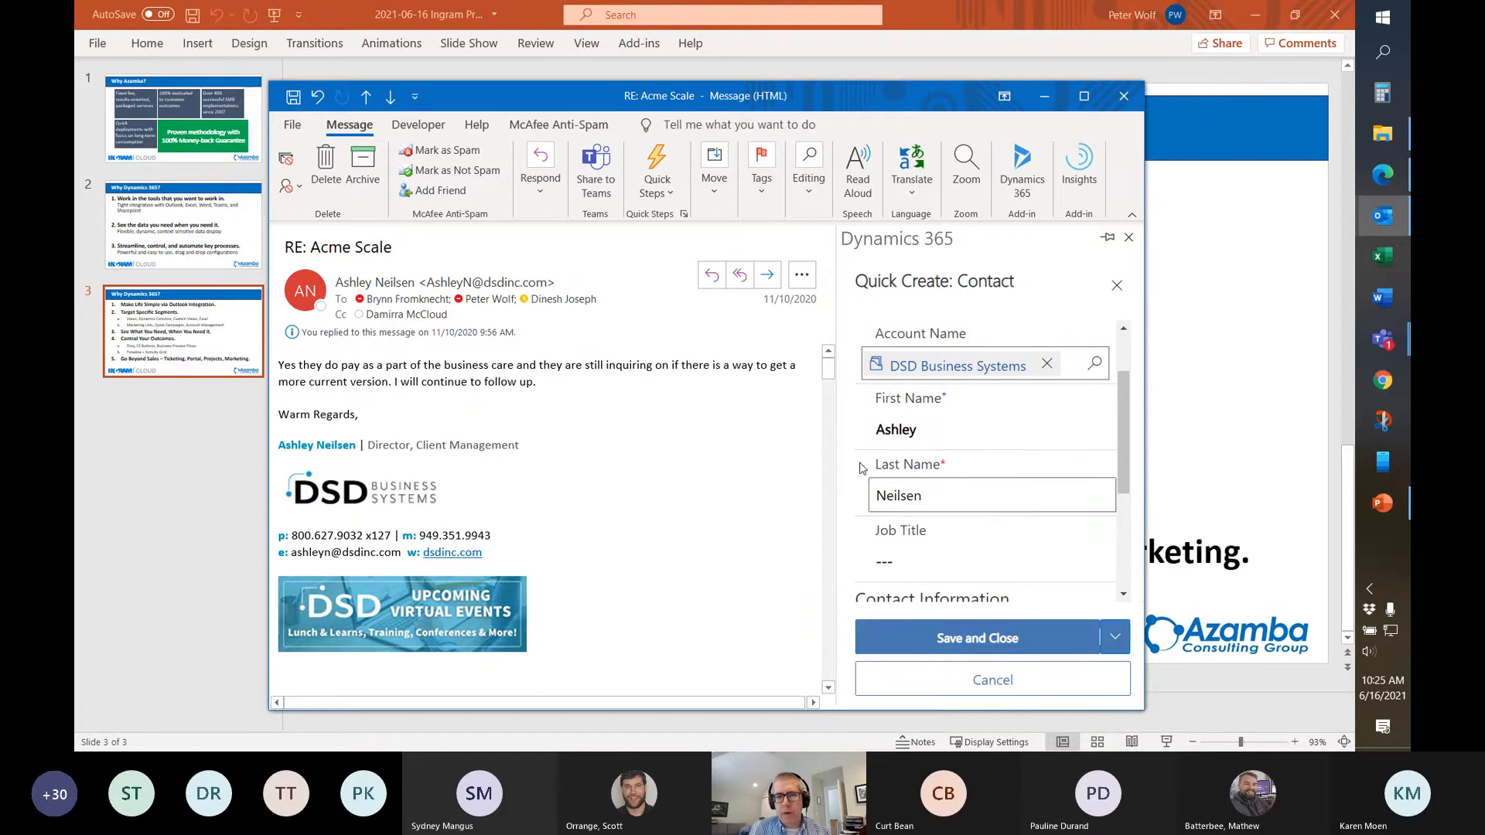
scroll(979, 480, "down", 2)
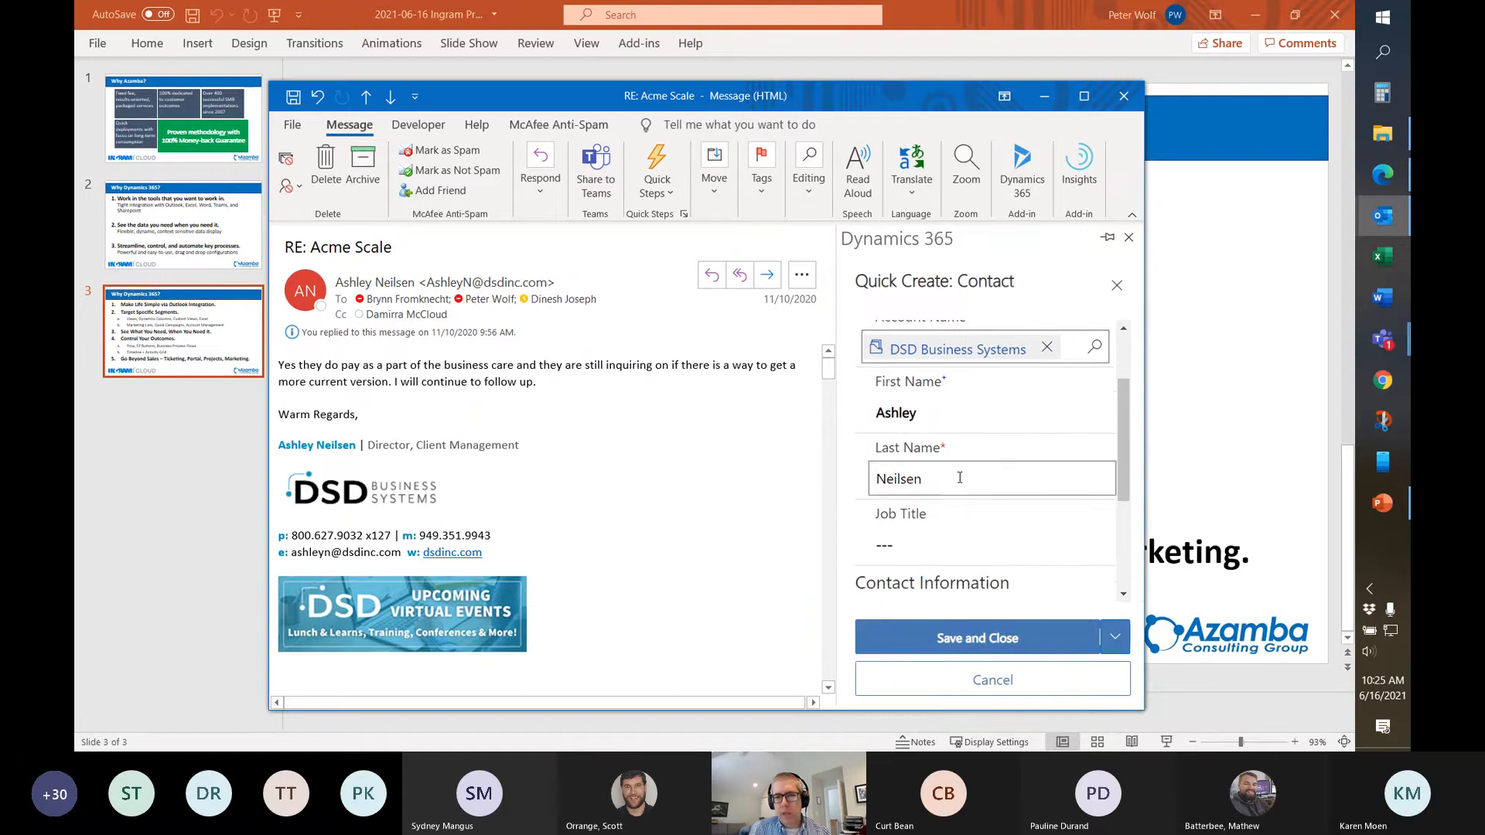
left_click(959, 474)
type("Dir")
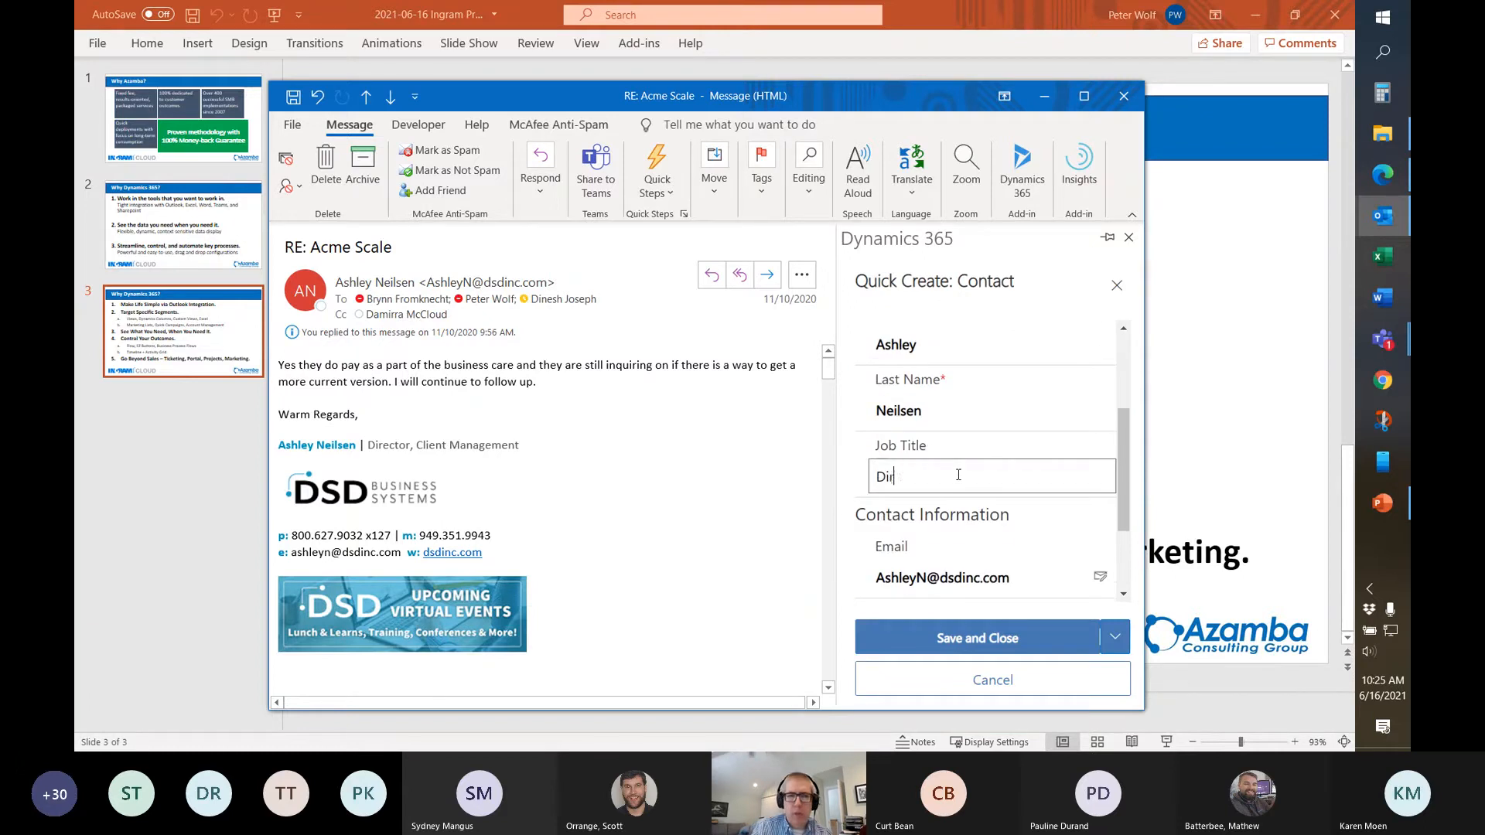
type("ector, Cl")
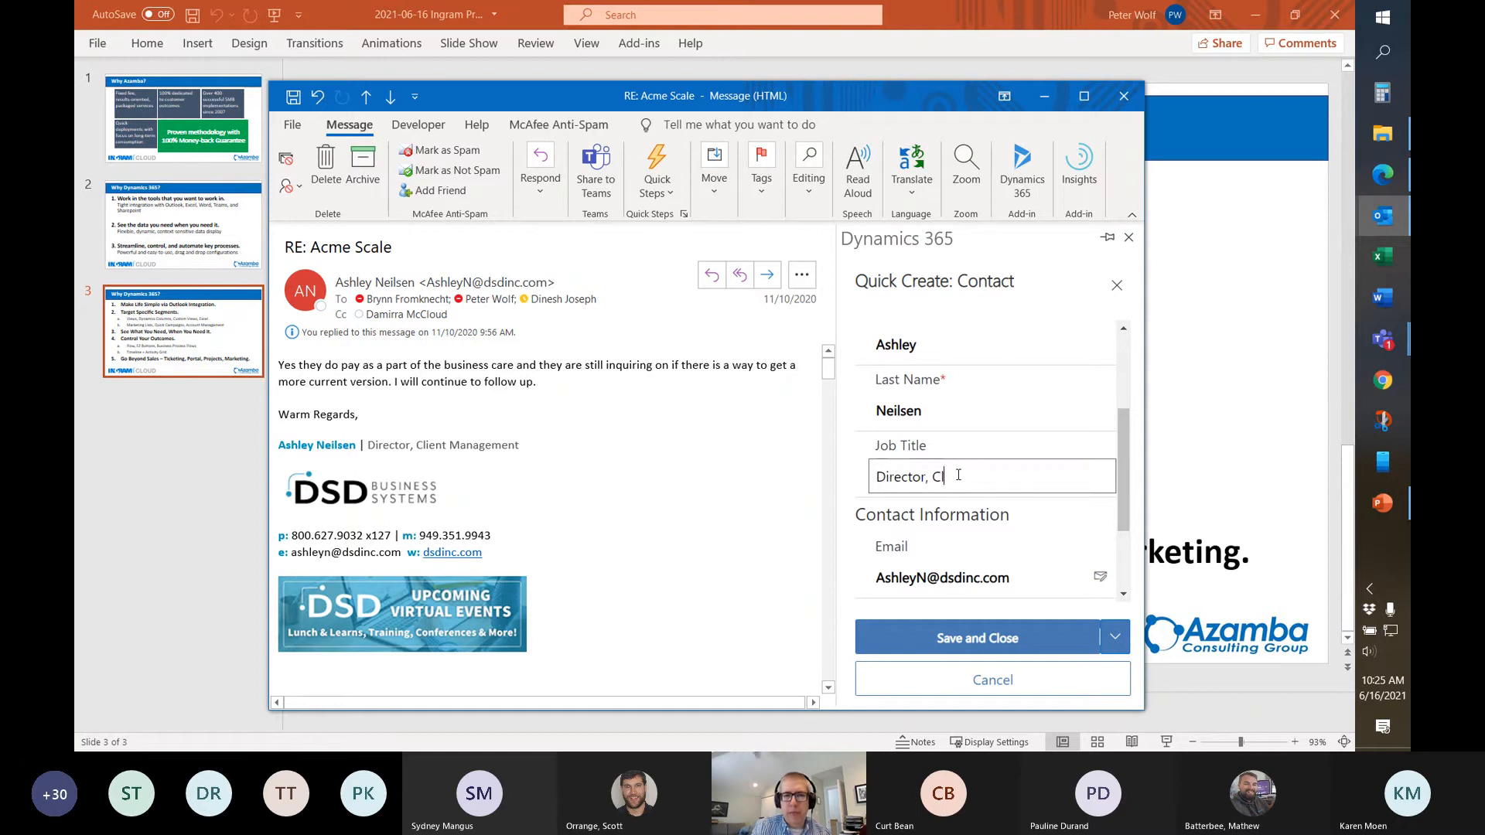
type("ient Management")
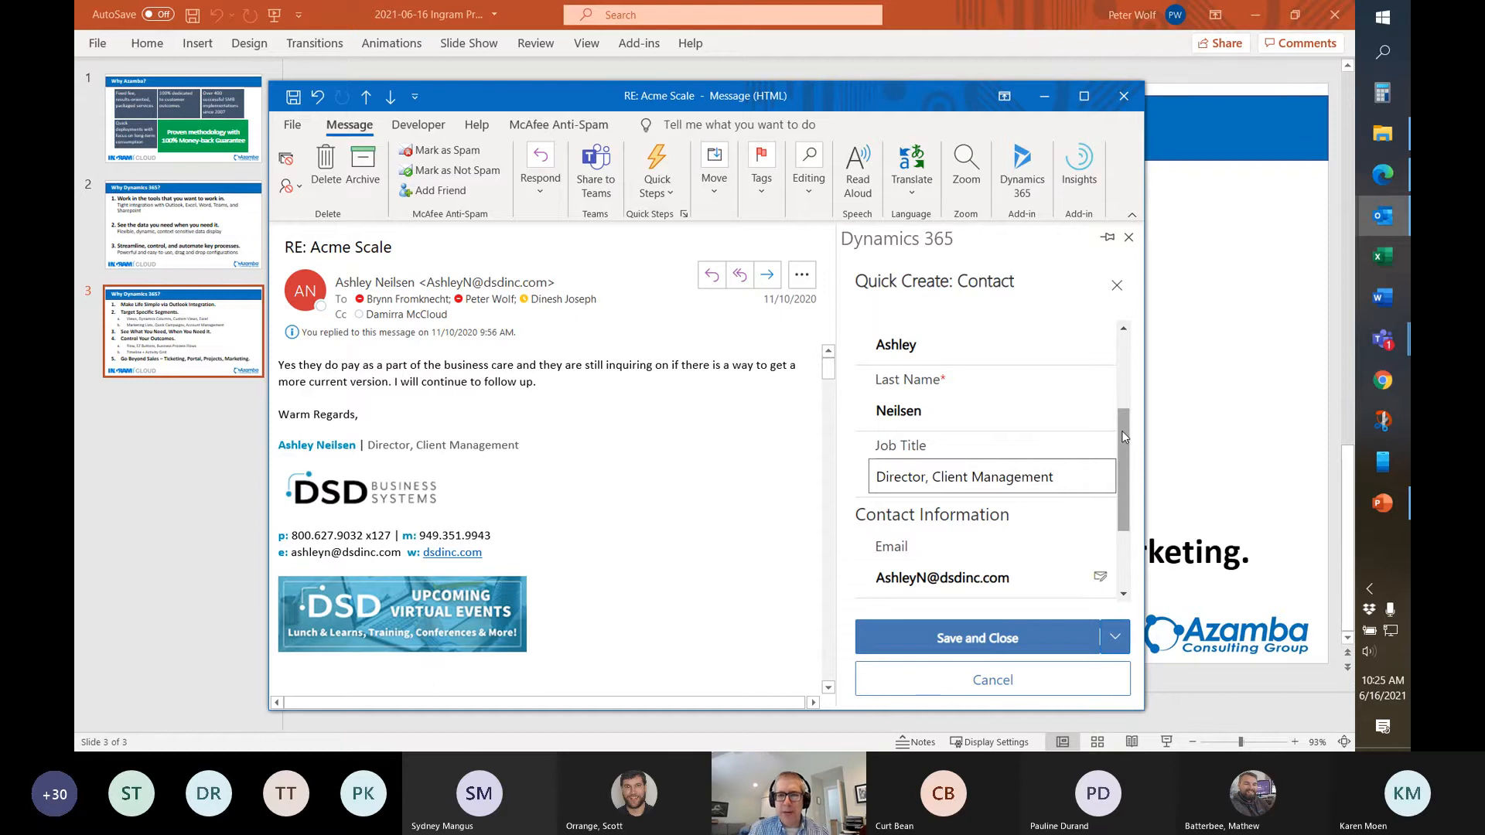
left_click_drag(1124, 438, 1125, 500)
left_click(988, 510)
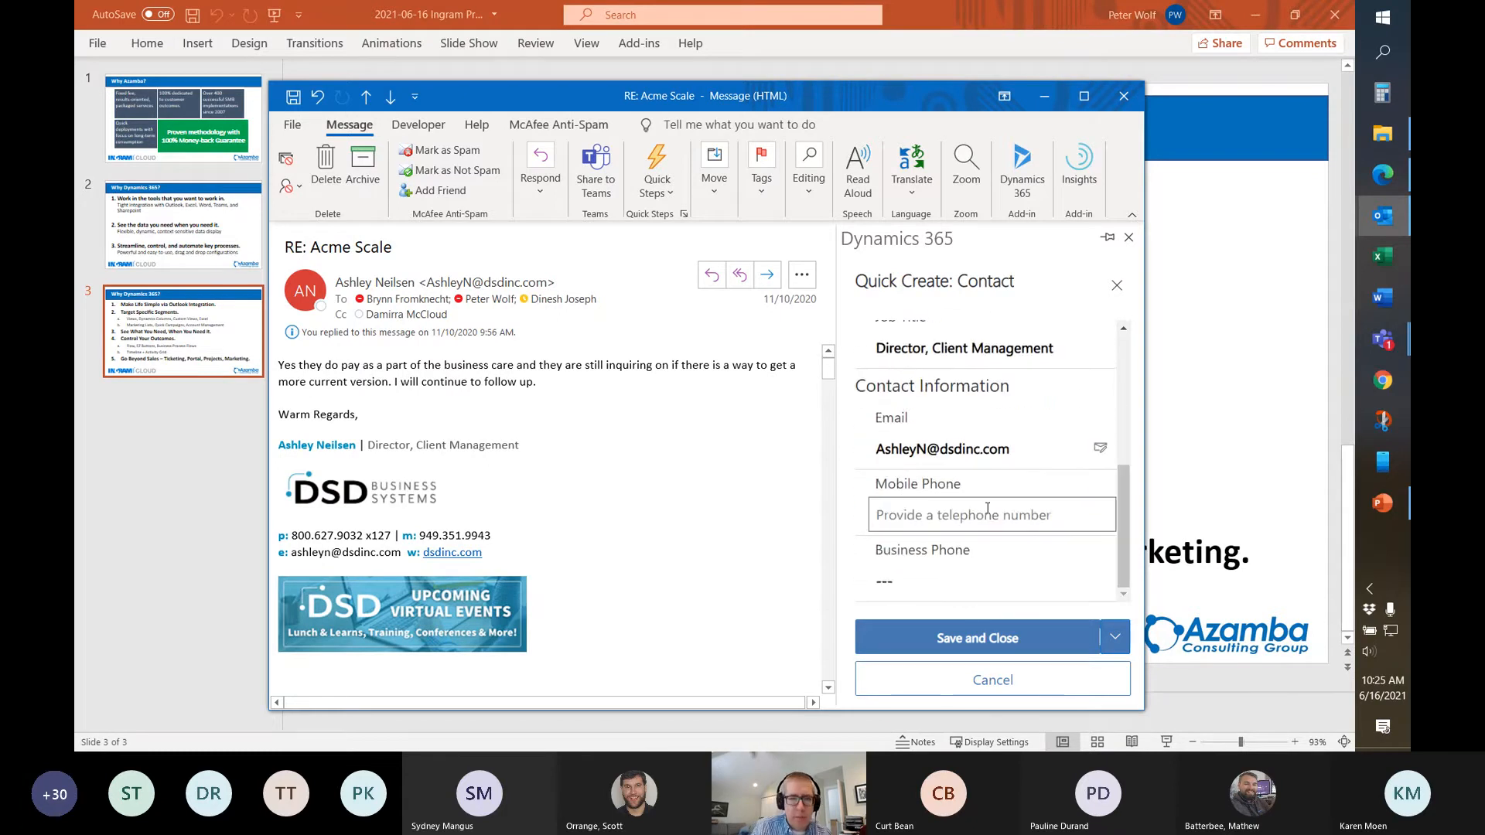
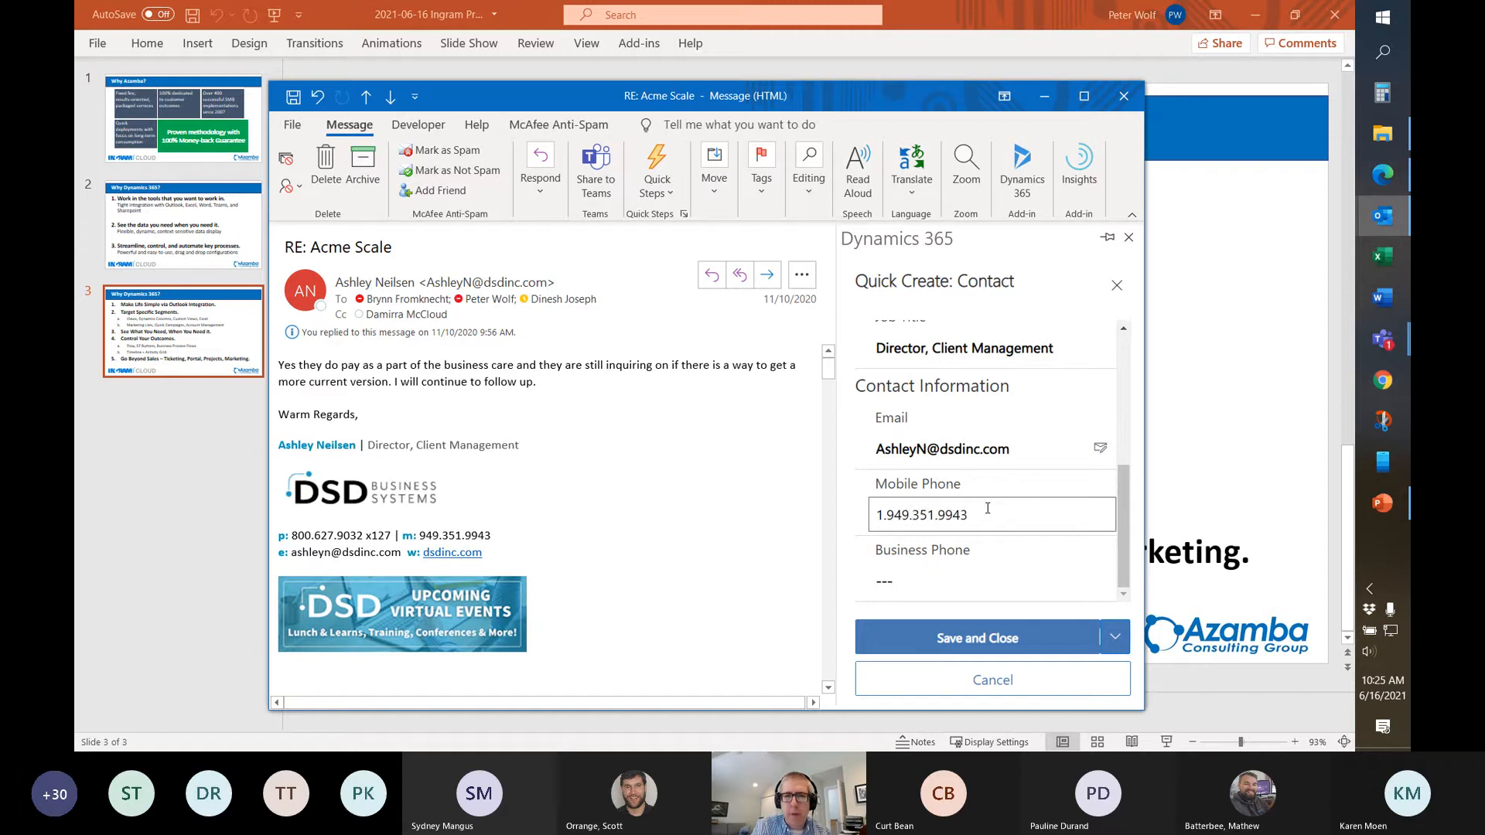
key("Tab")
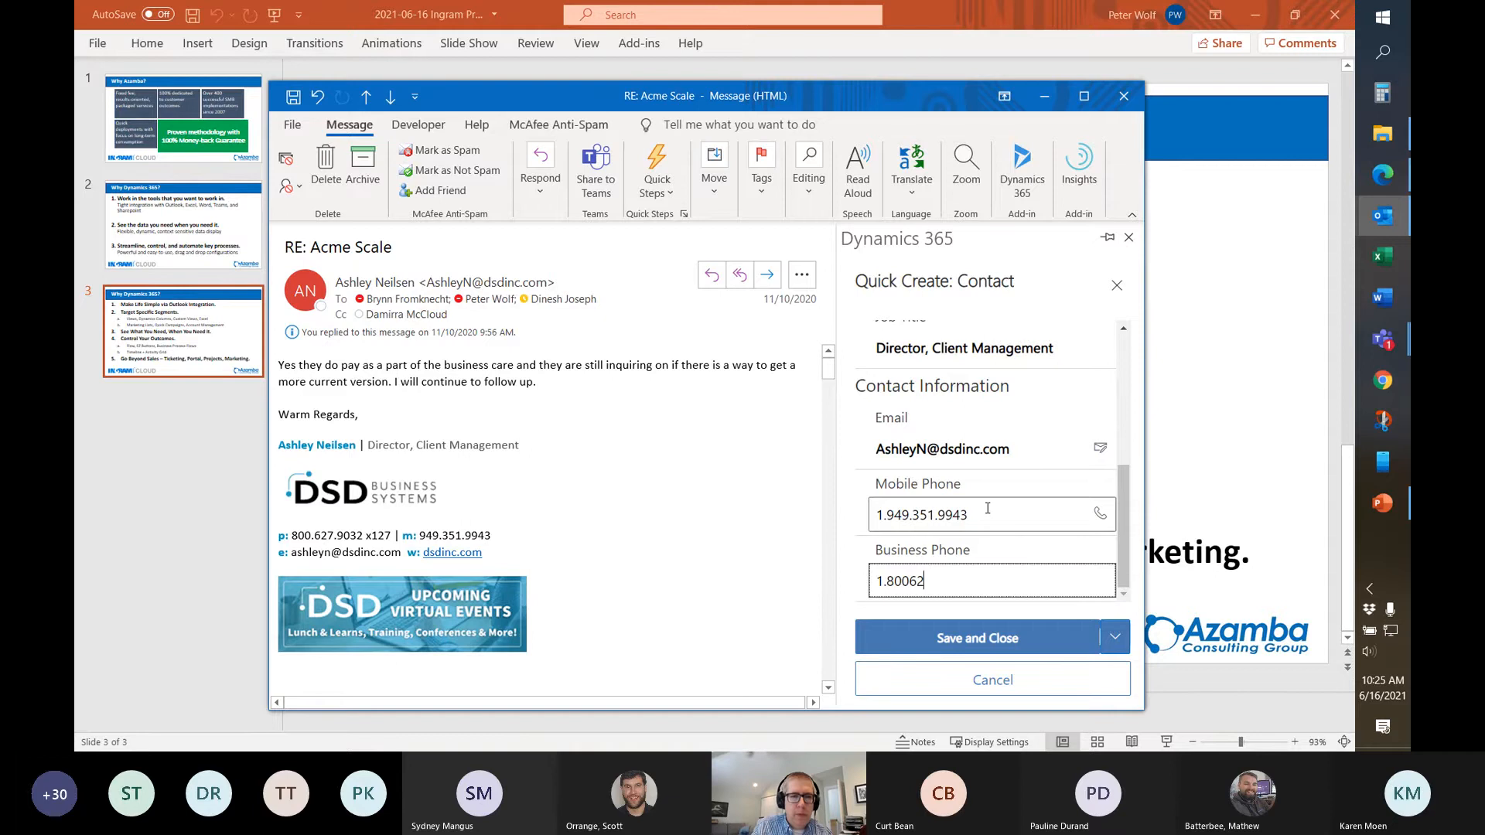
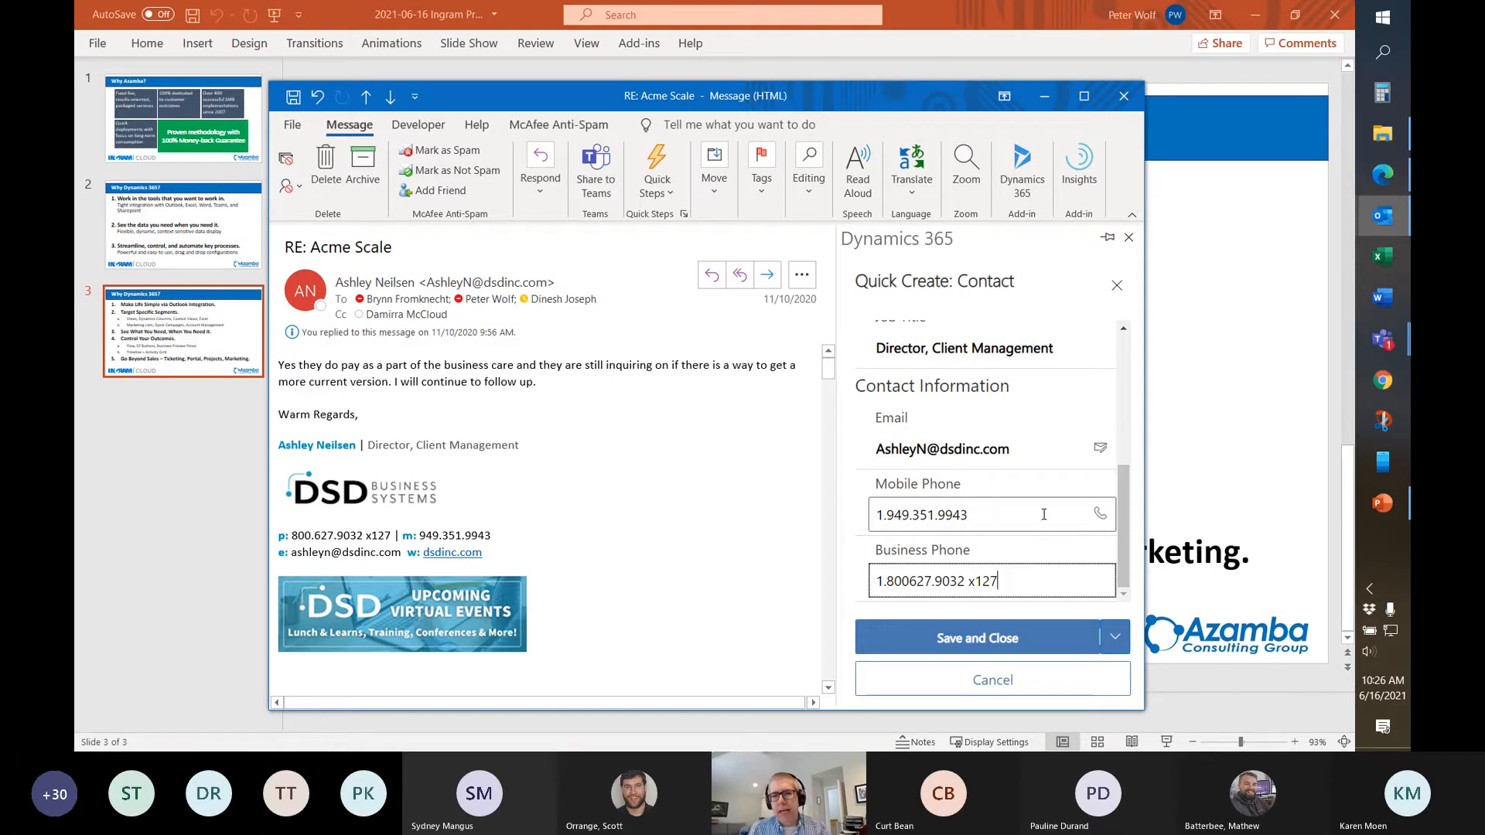
Save the new contact to Dynamics 365 and scroll the pane to its Contact card
scroll(866, 418, "up", 5)
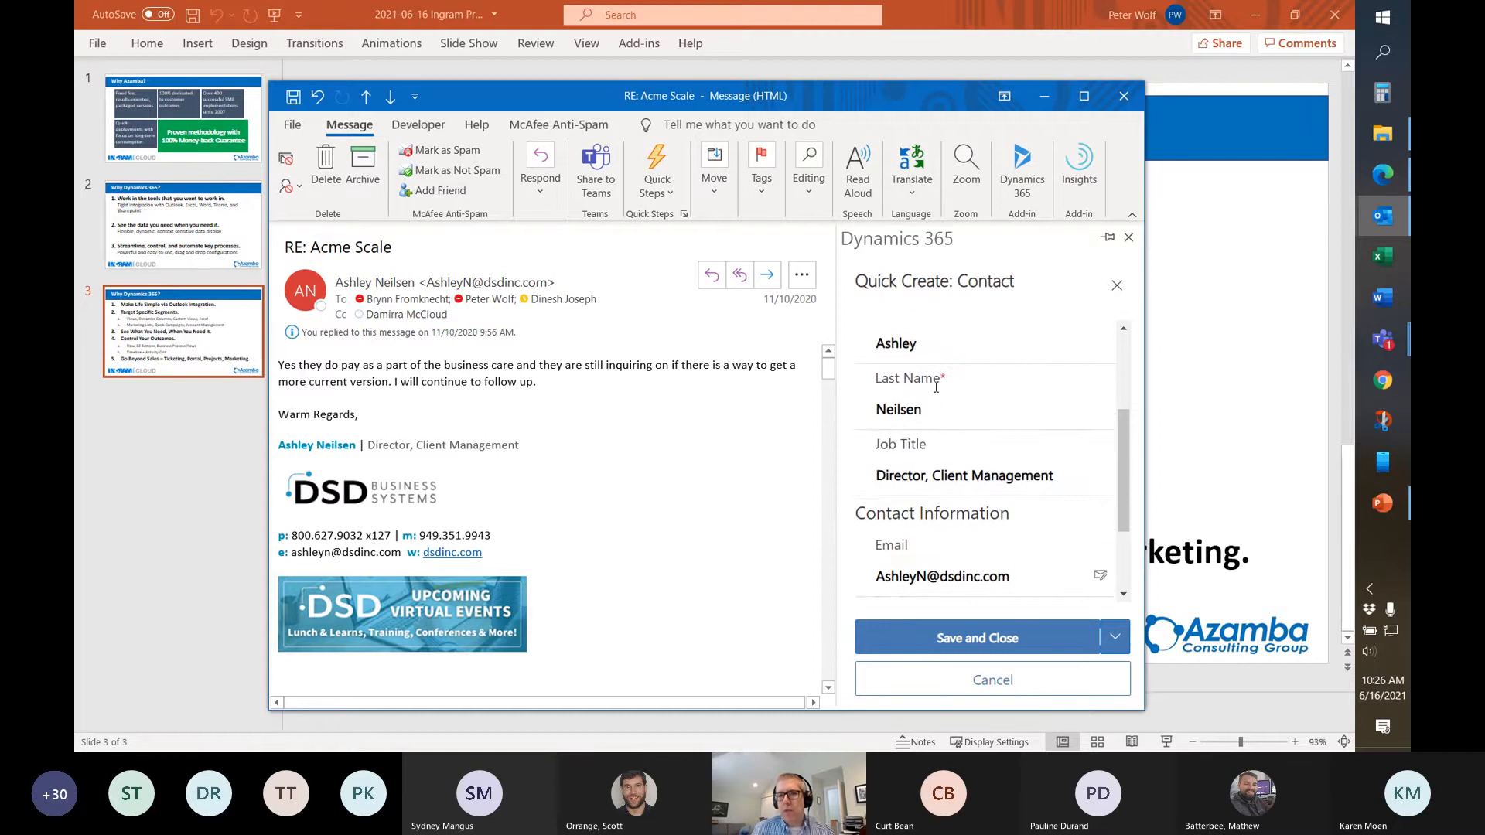
scroll(950, 442, "down", 5)
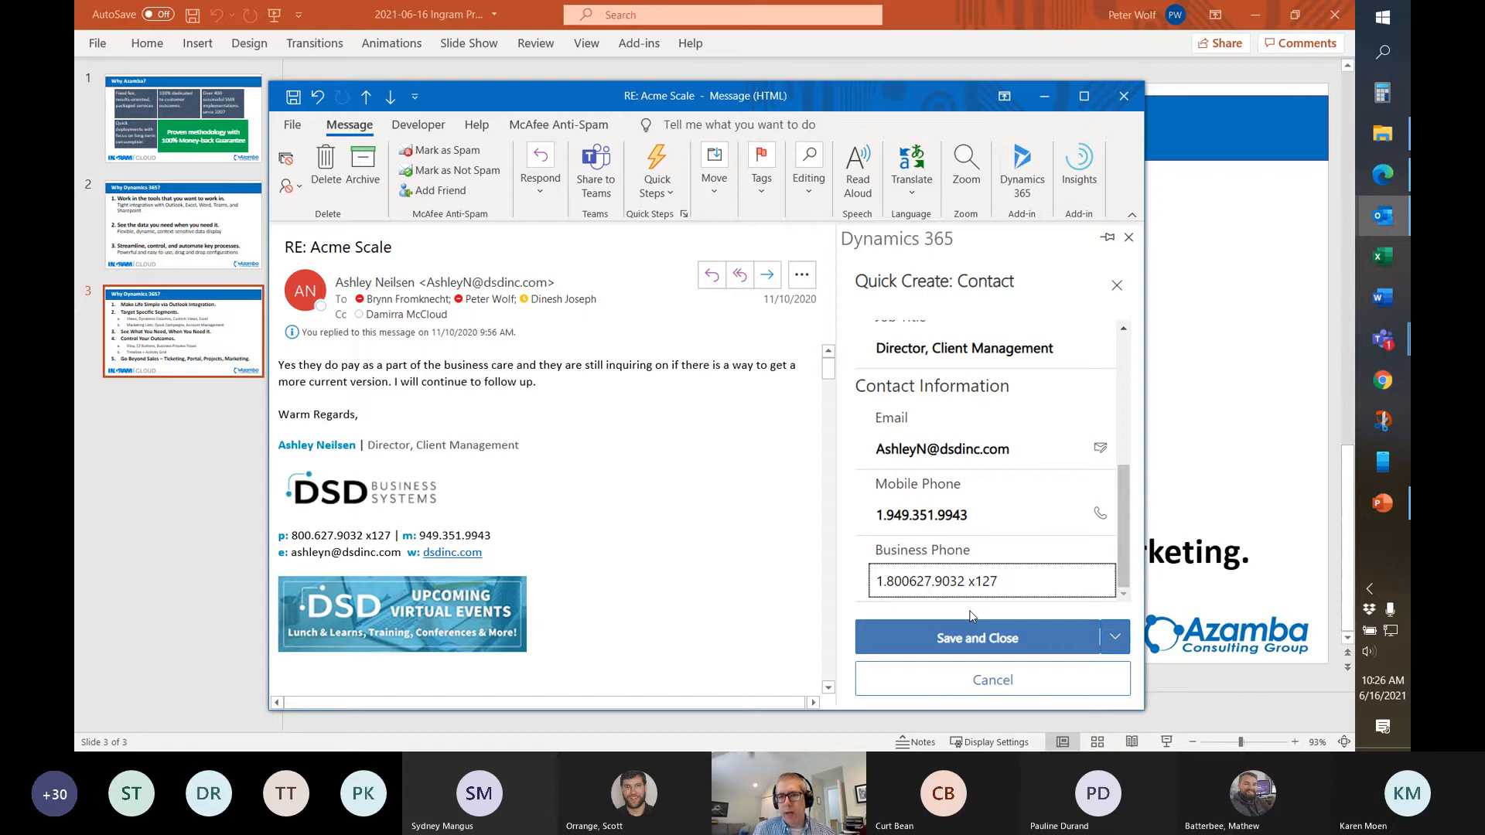
left_click(967, 634)
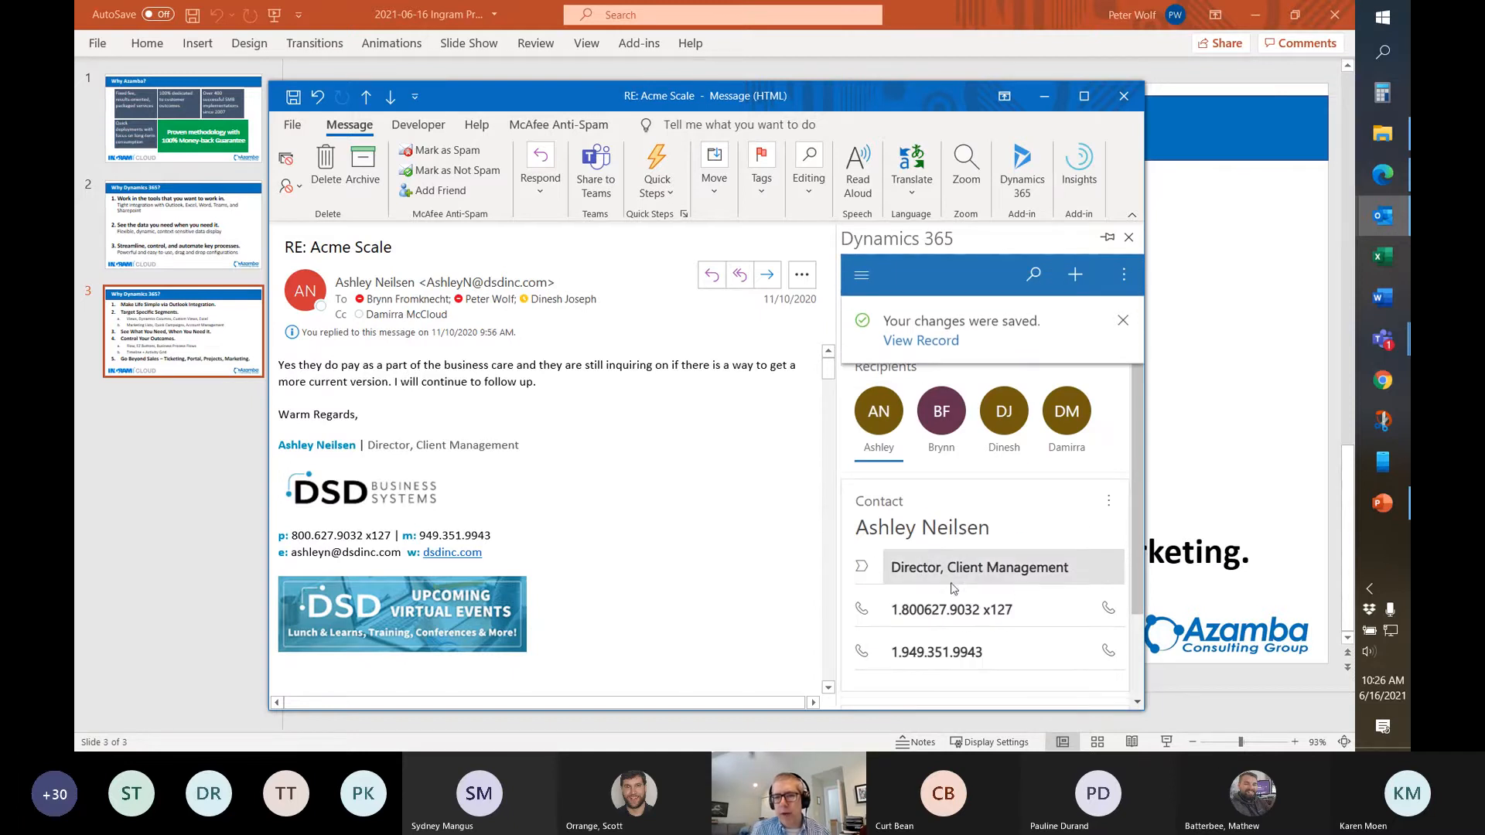
scroll(948, 565, "down", 2)
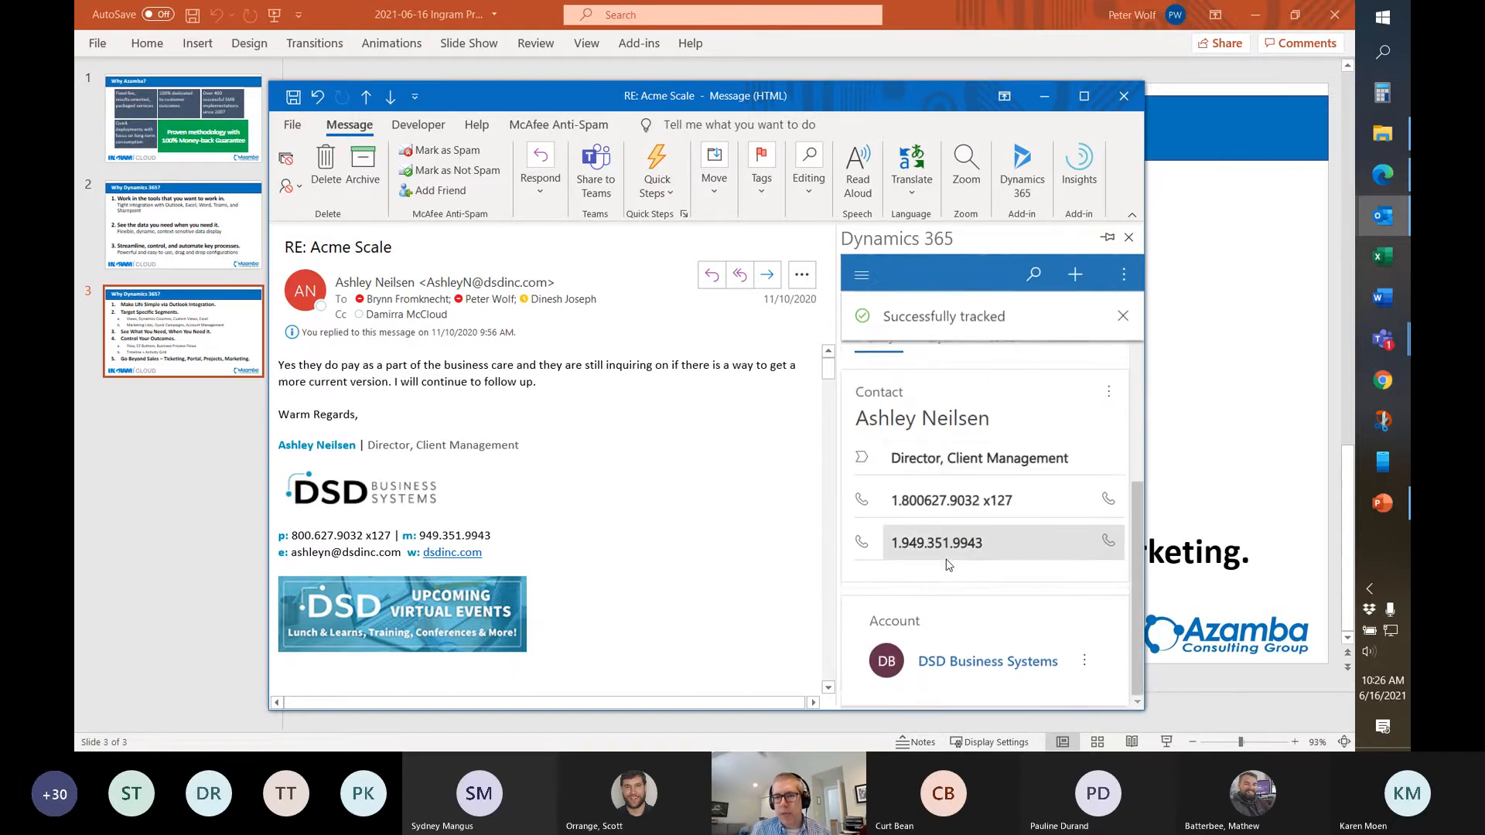
scroll(949, 566, "up", 2)
scroll(882, 461, "up", 2)
scroll(882, 461, "up", 2)
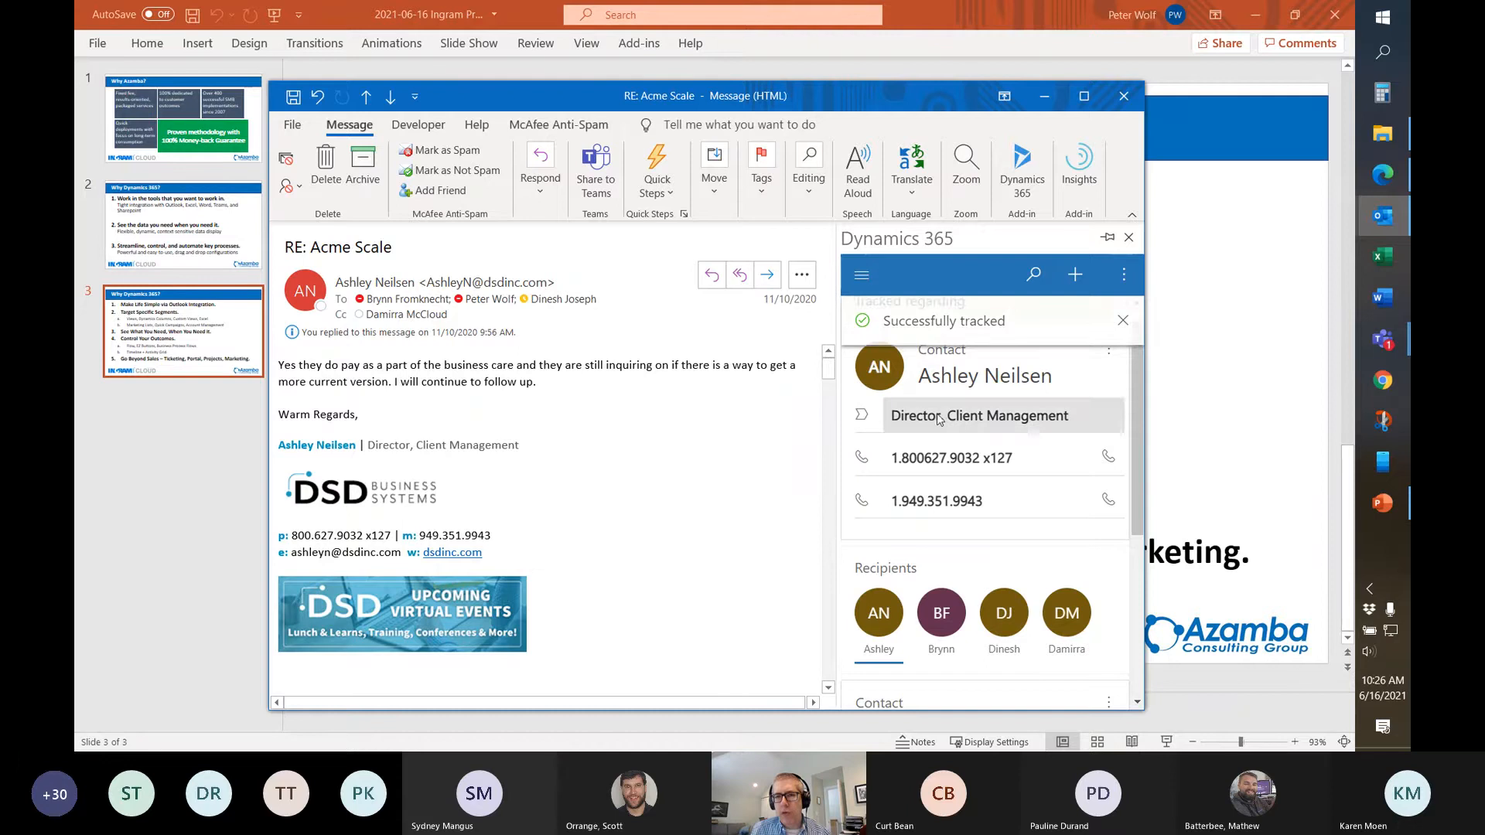
scroll(701, 433, "down", 3)
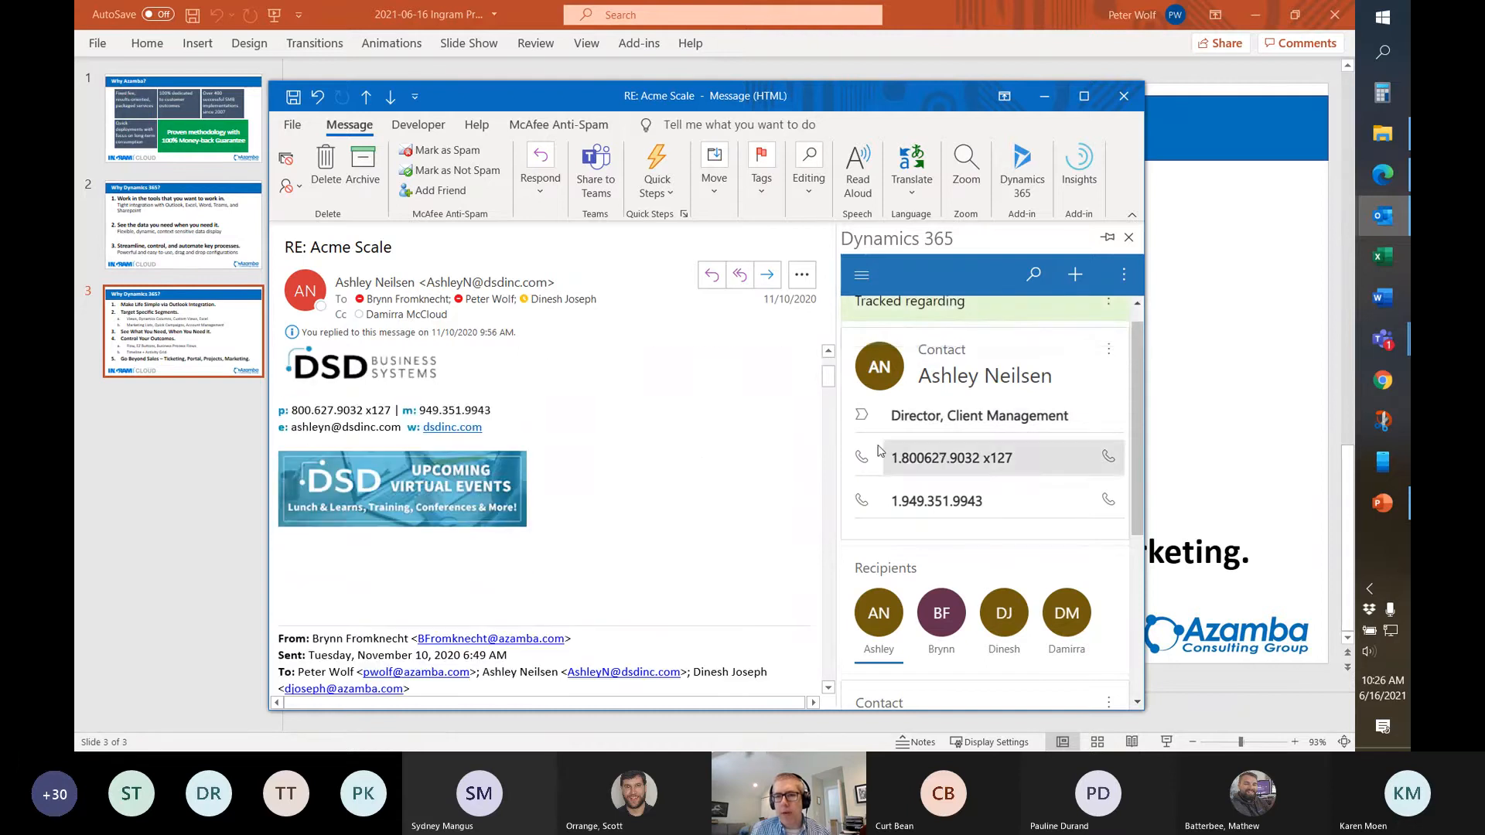
scroll(688, 399, "up", 3)
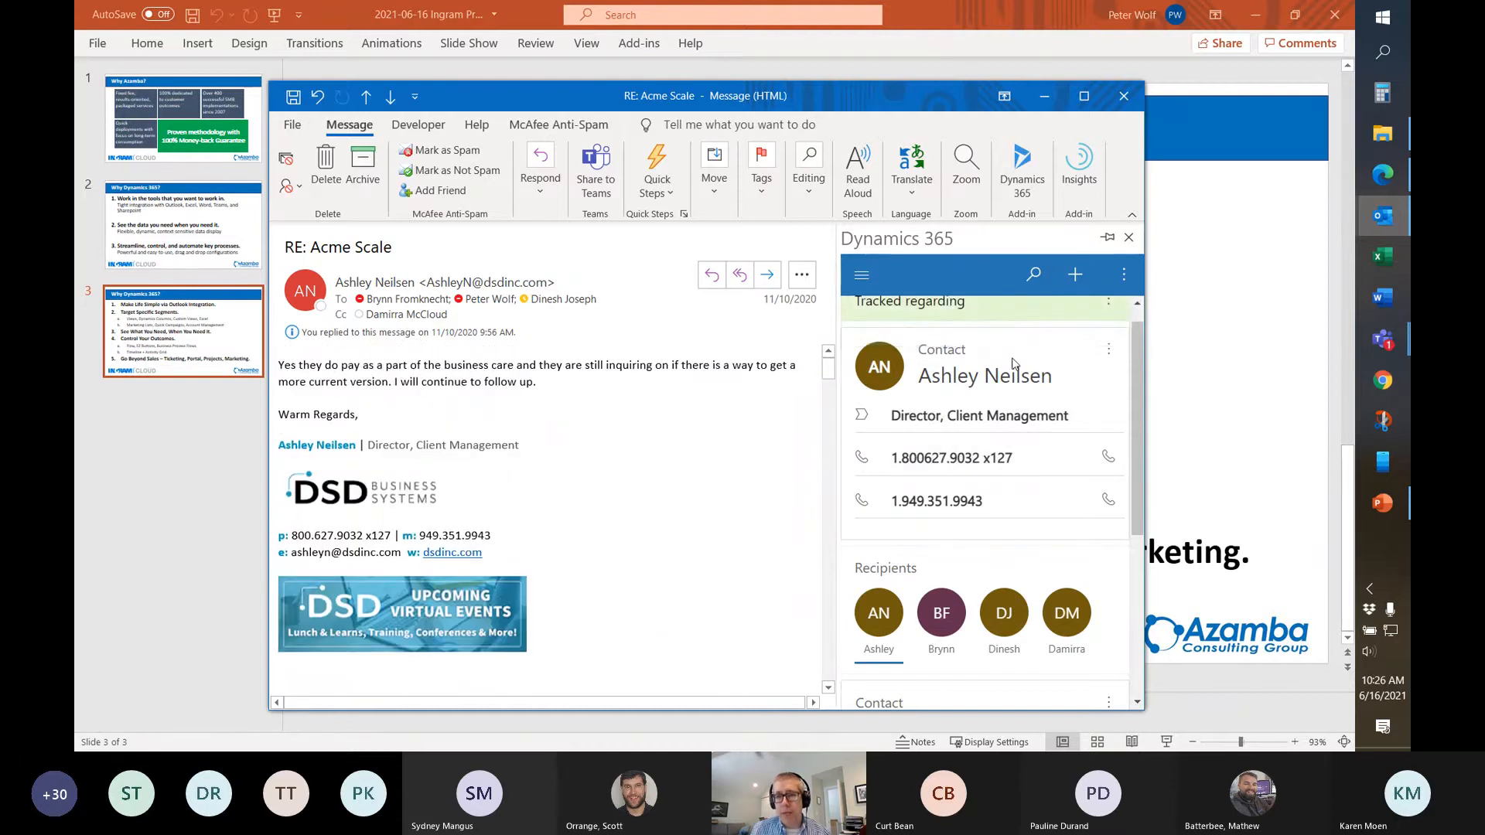
Open the contact in Dynamics 365 via its card's More commands, and glance at the Related list
left_click(1109, 355)
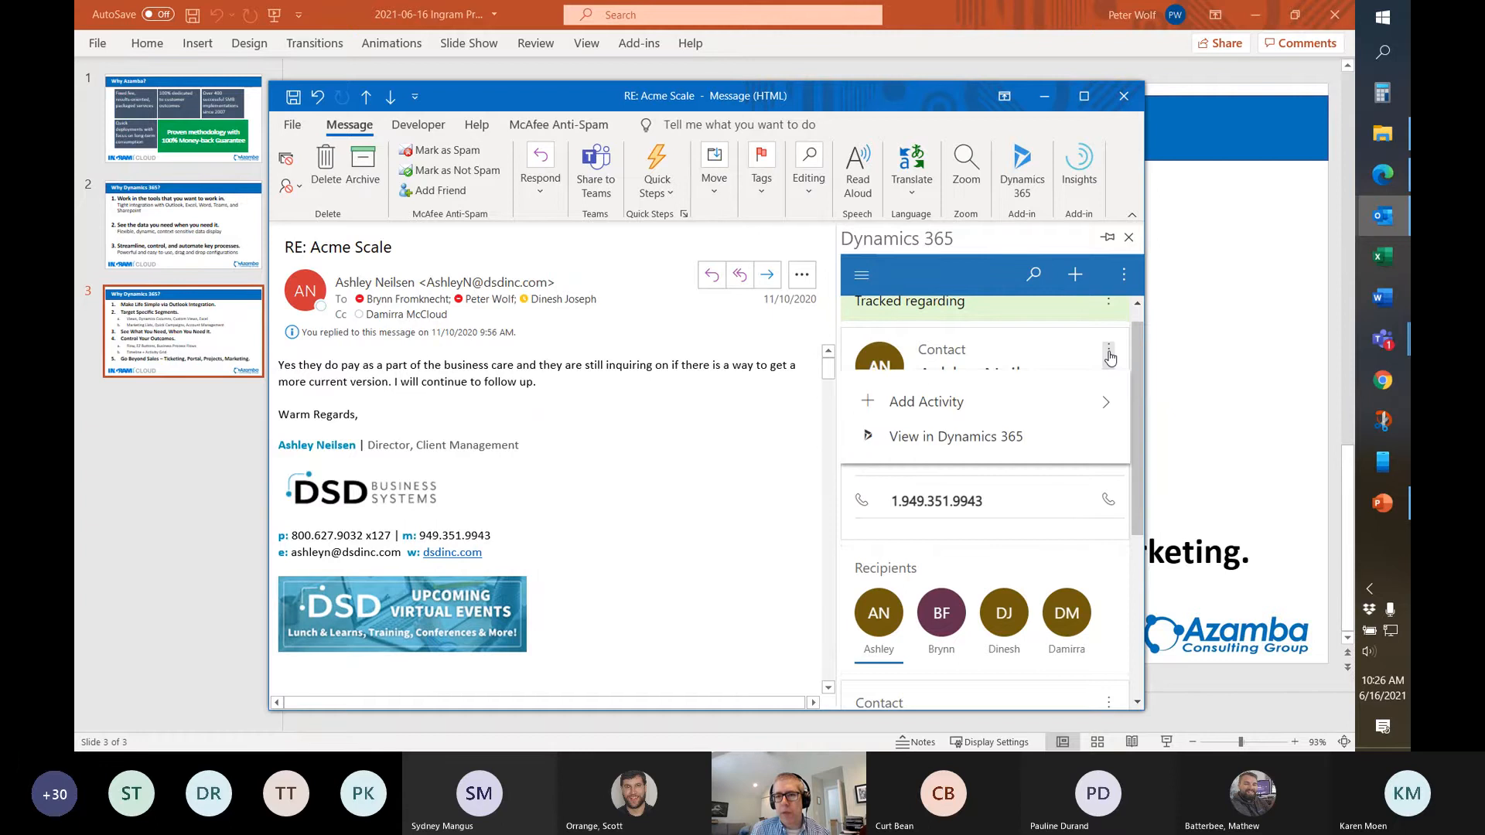
left_click(966, 438)
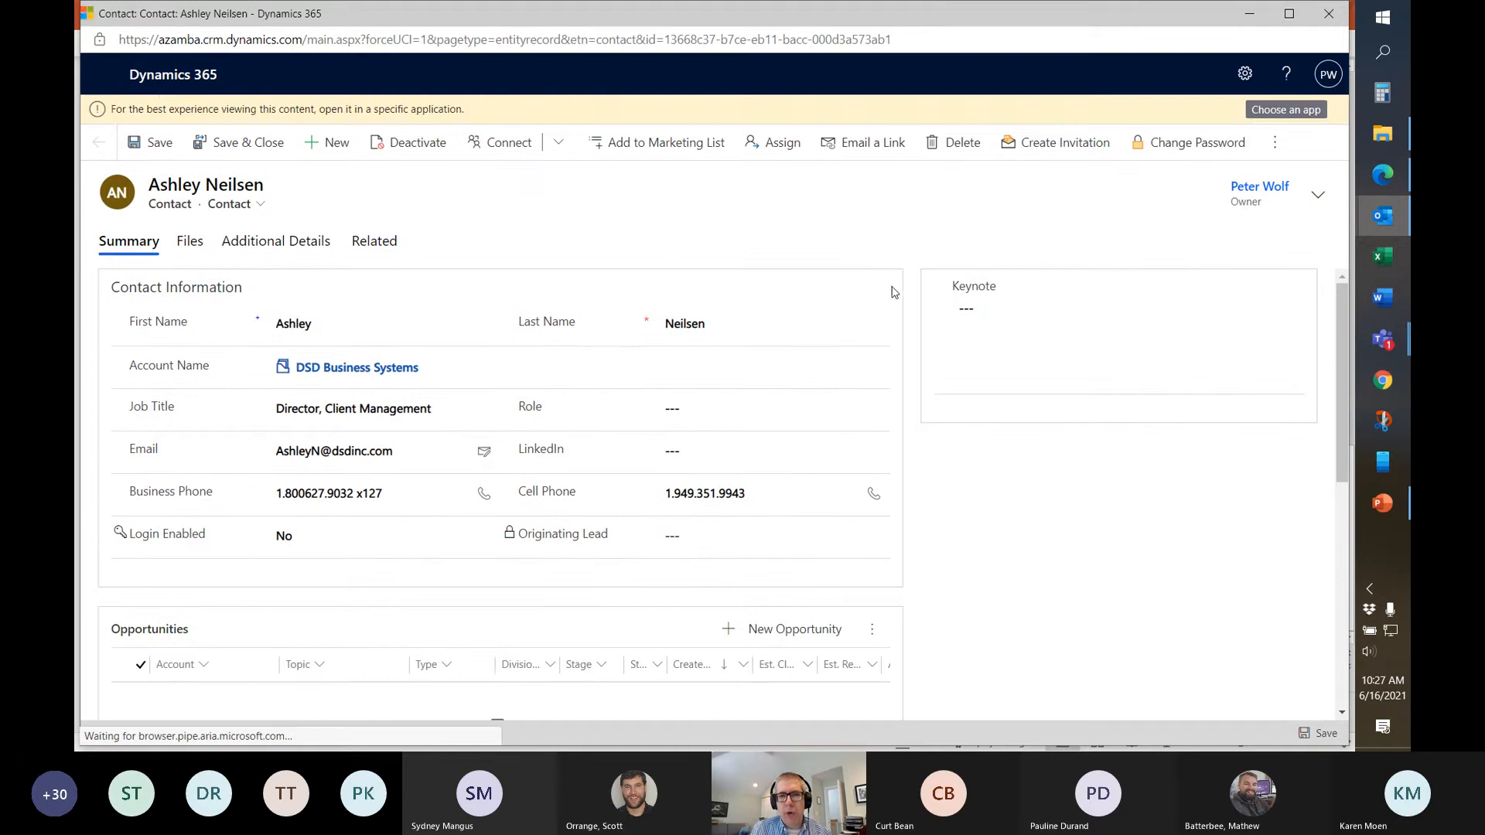
left_click(371, 242)
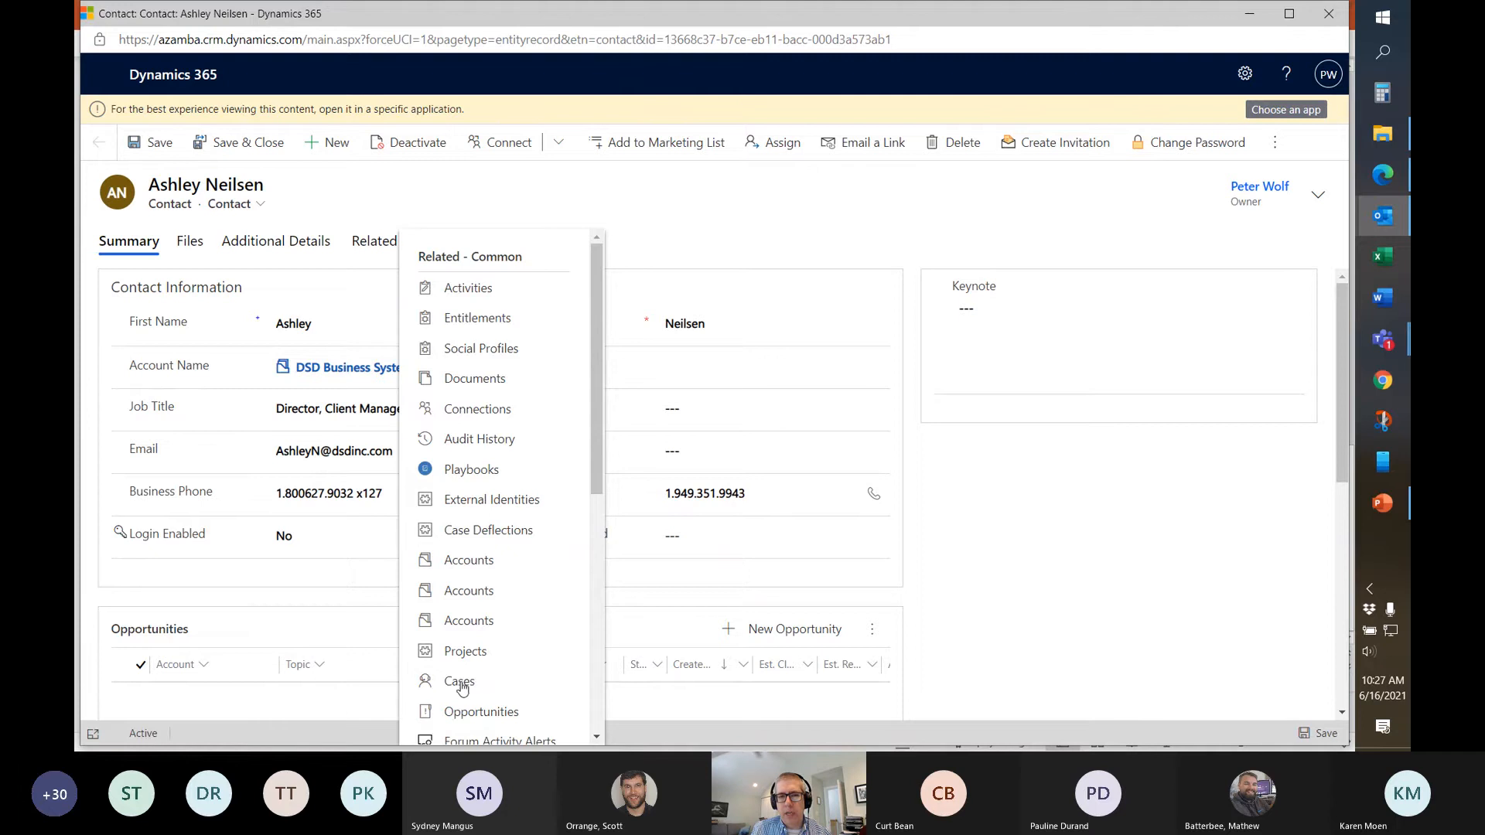
left_click(682, 201)
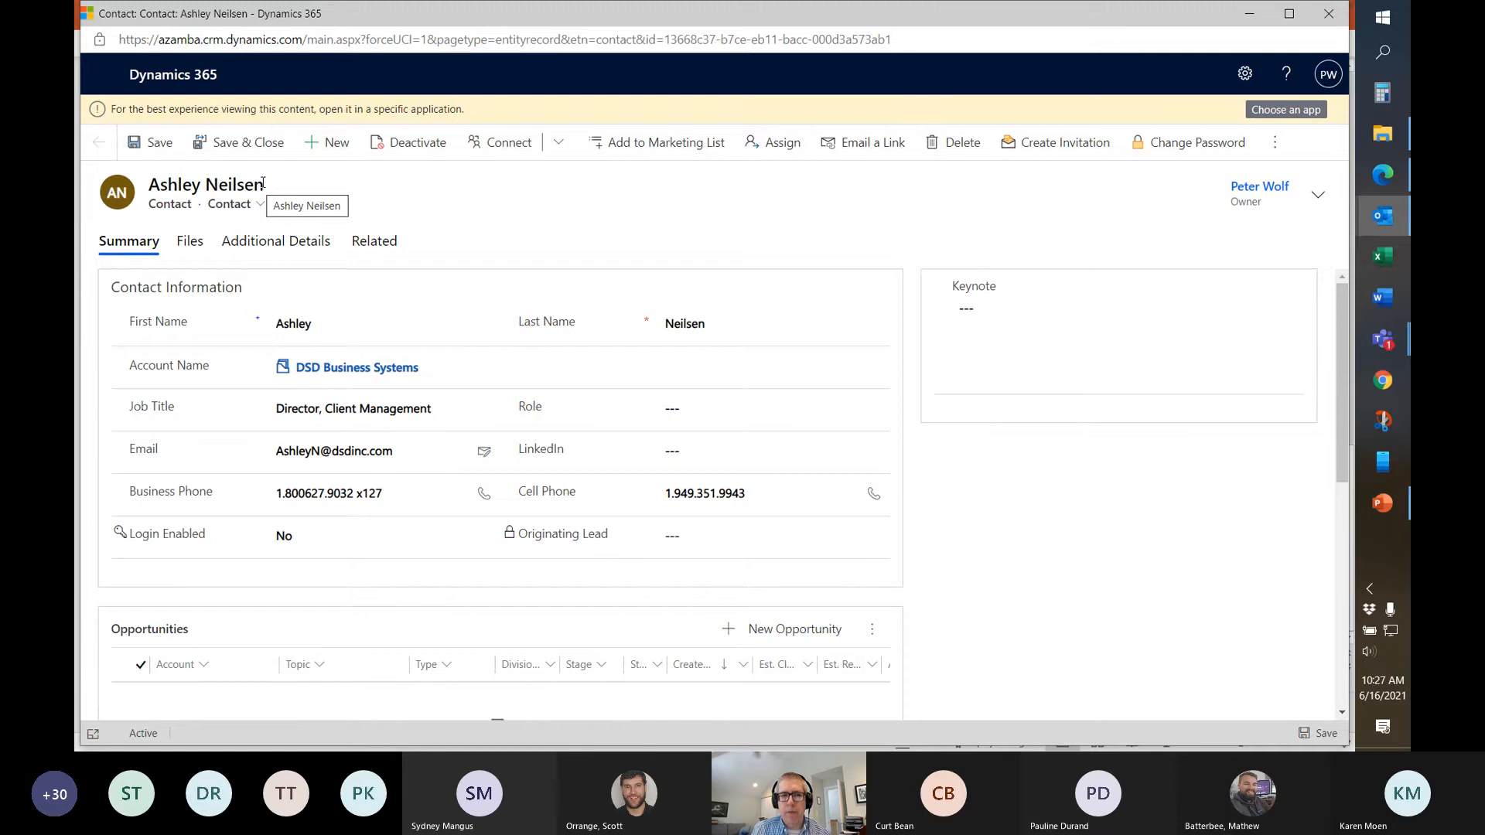
Follow the Account Name link to the DSD Business Systems account and scroll its form
left_click(351, 369)
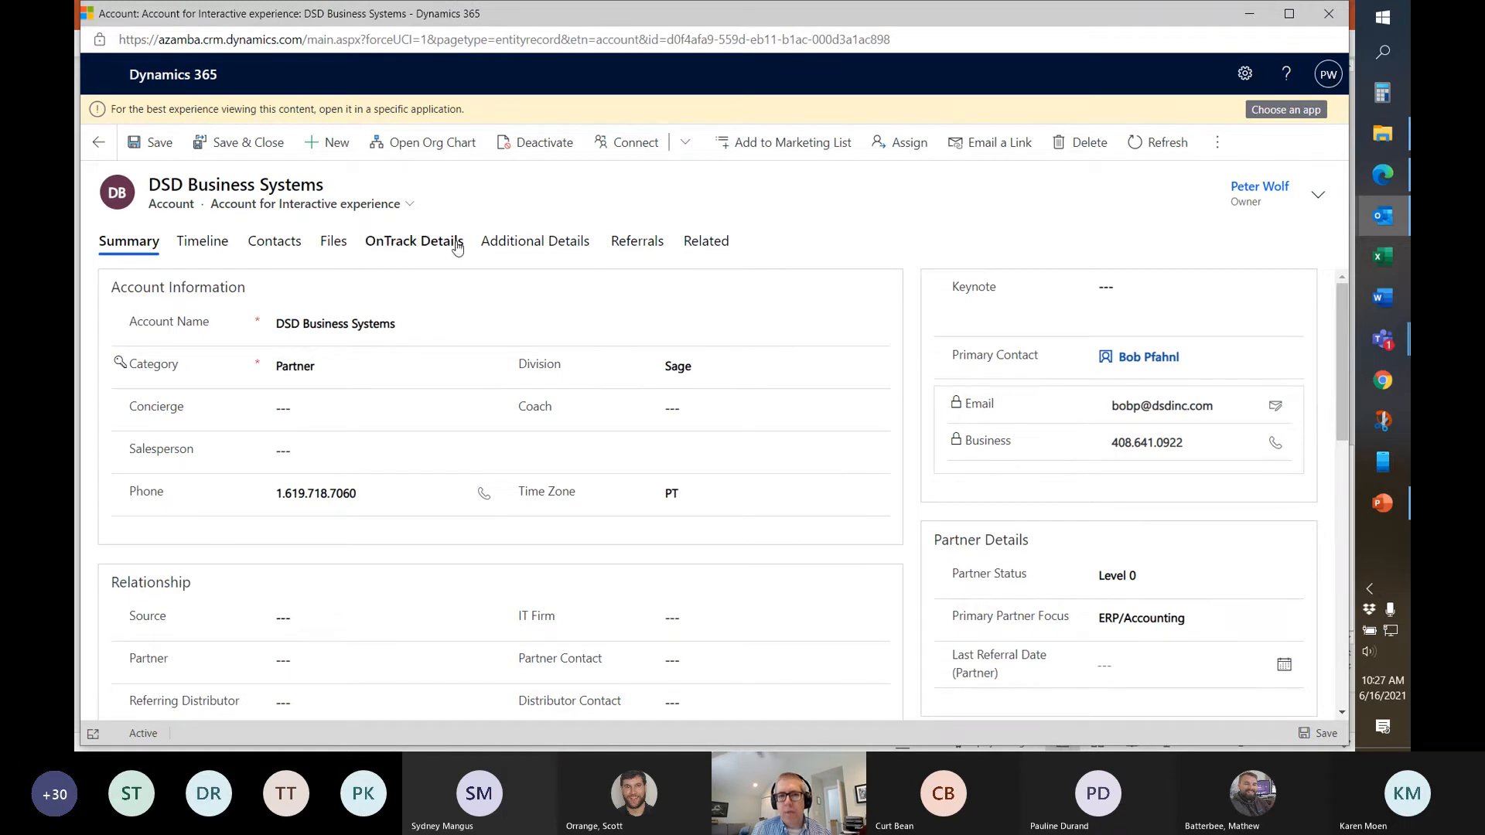
scroll(918, 339, "down", 1)
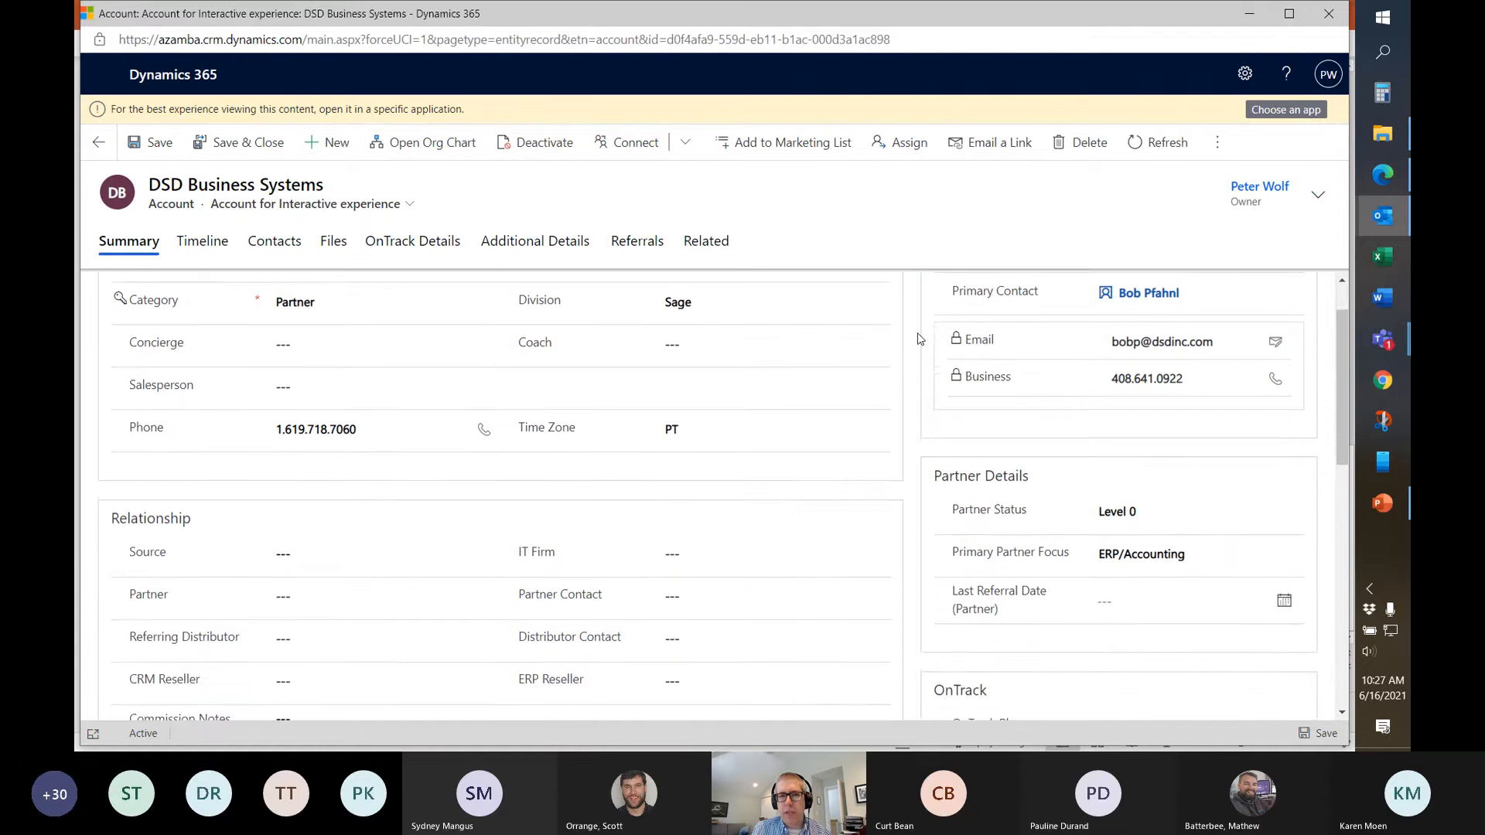
scroll(918, 339, "up", 1)
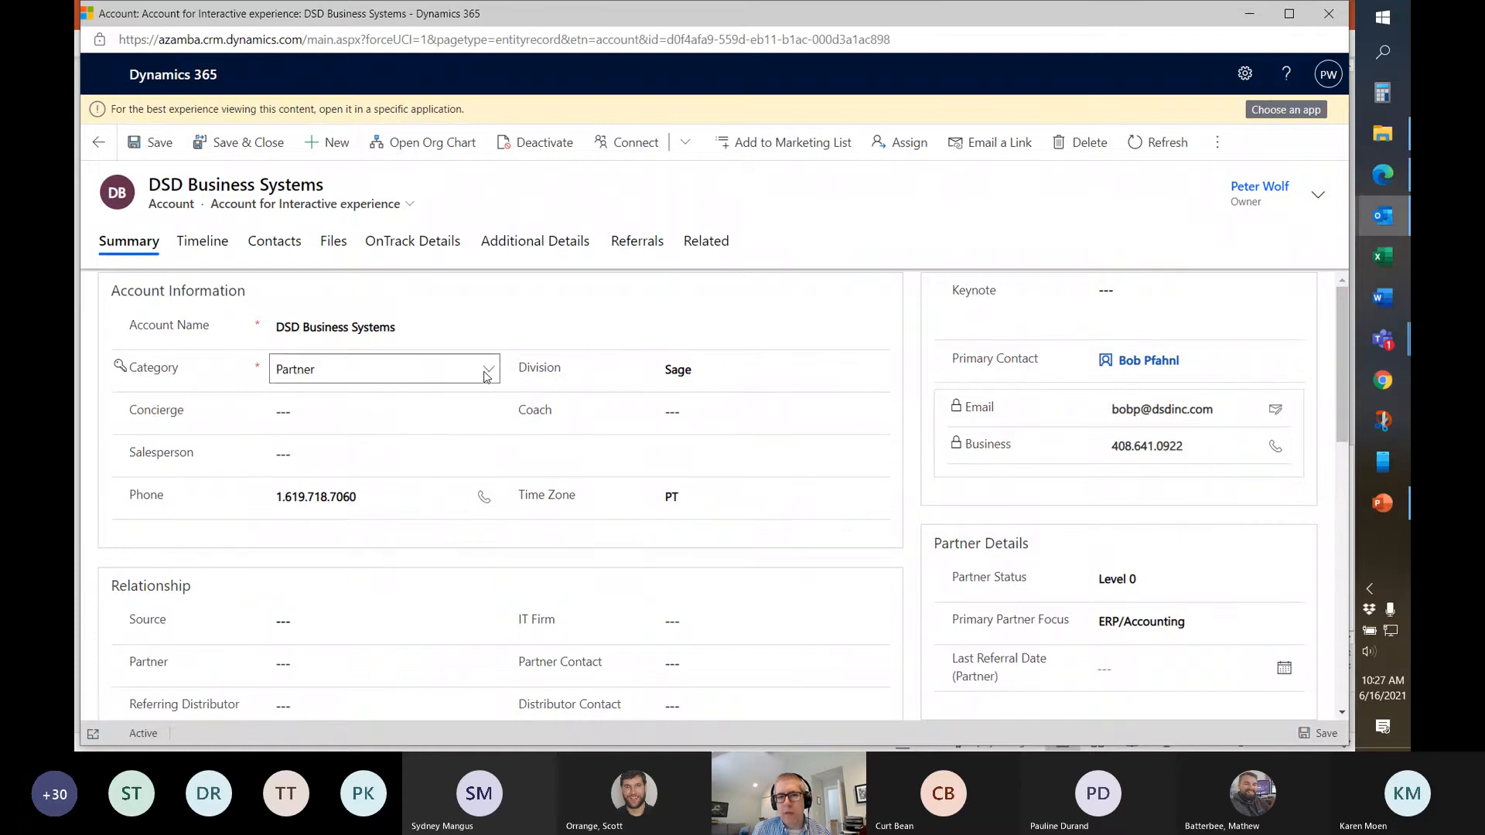
left_click(488, 372)
left_click(380, 430)
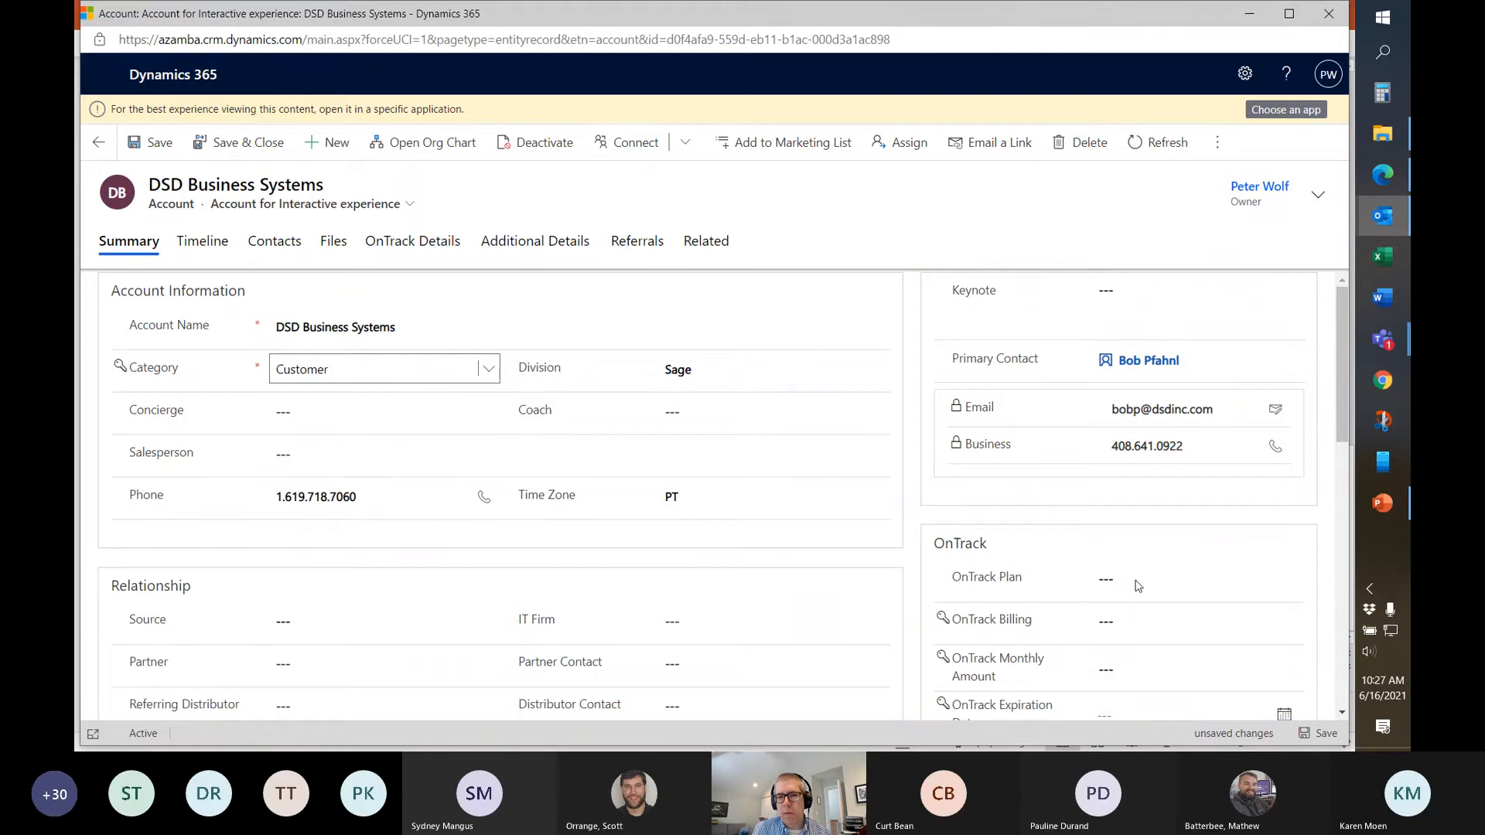
left_click(489, 369)
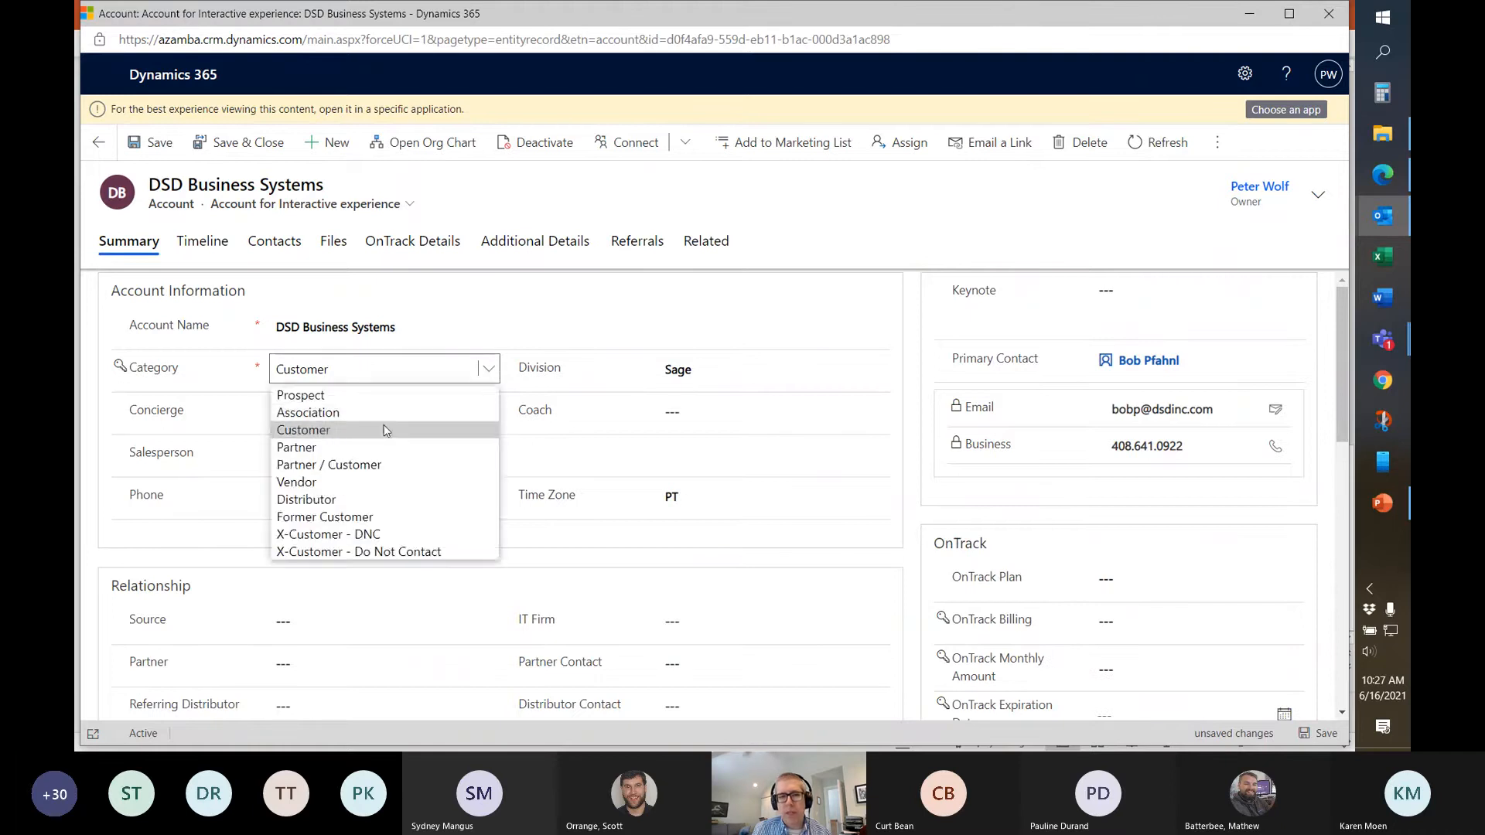
left_click(383, 448)
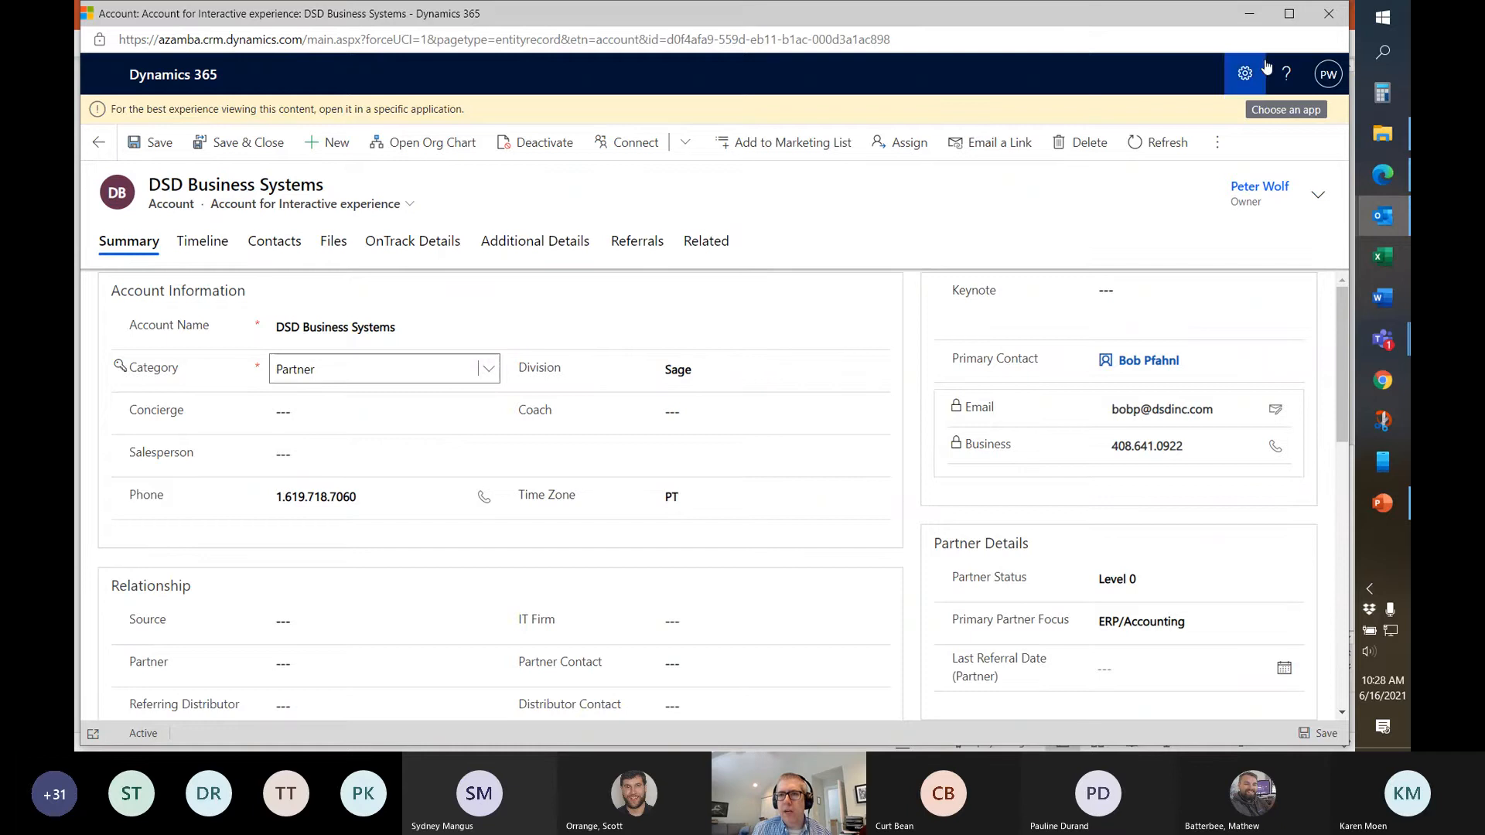
Close the browser, return to Teams, collapse the teams list and scroll up General's posts
left_click(1323, 19)
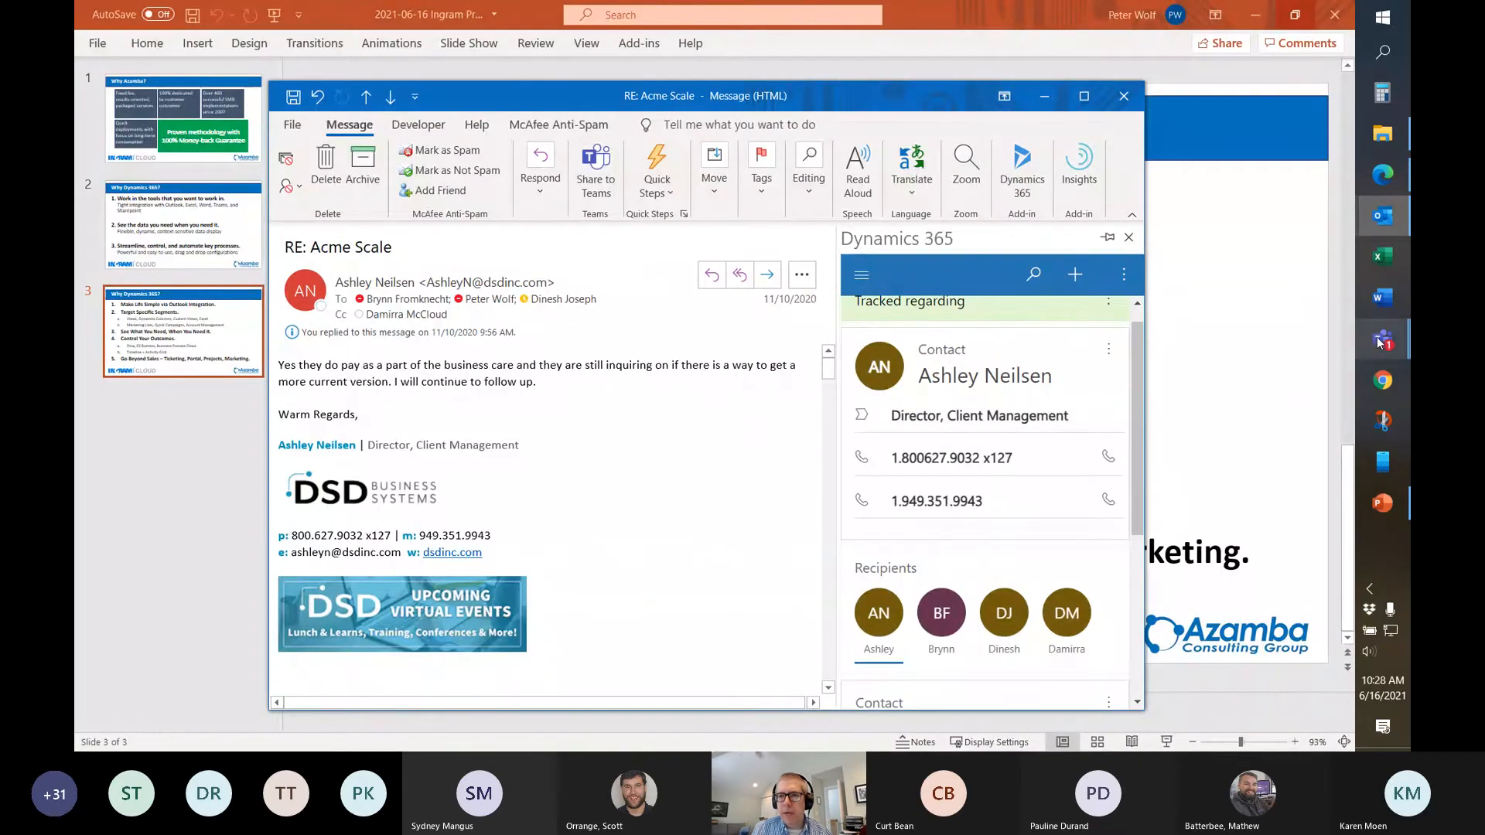
mouse_move(1382, 340)
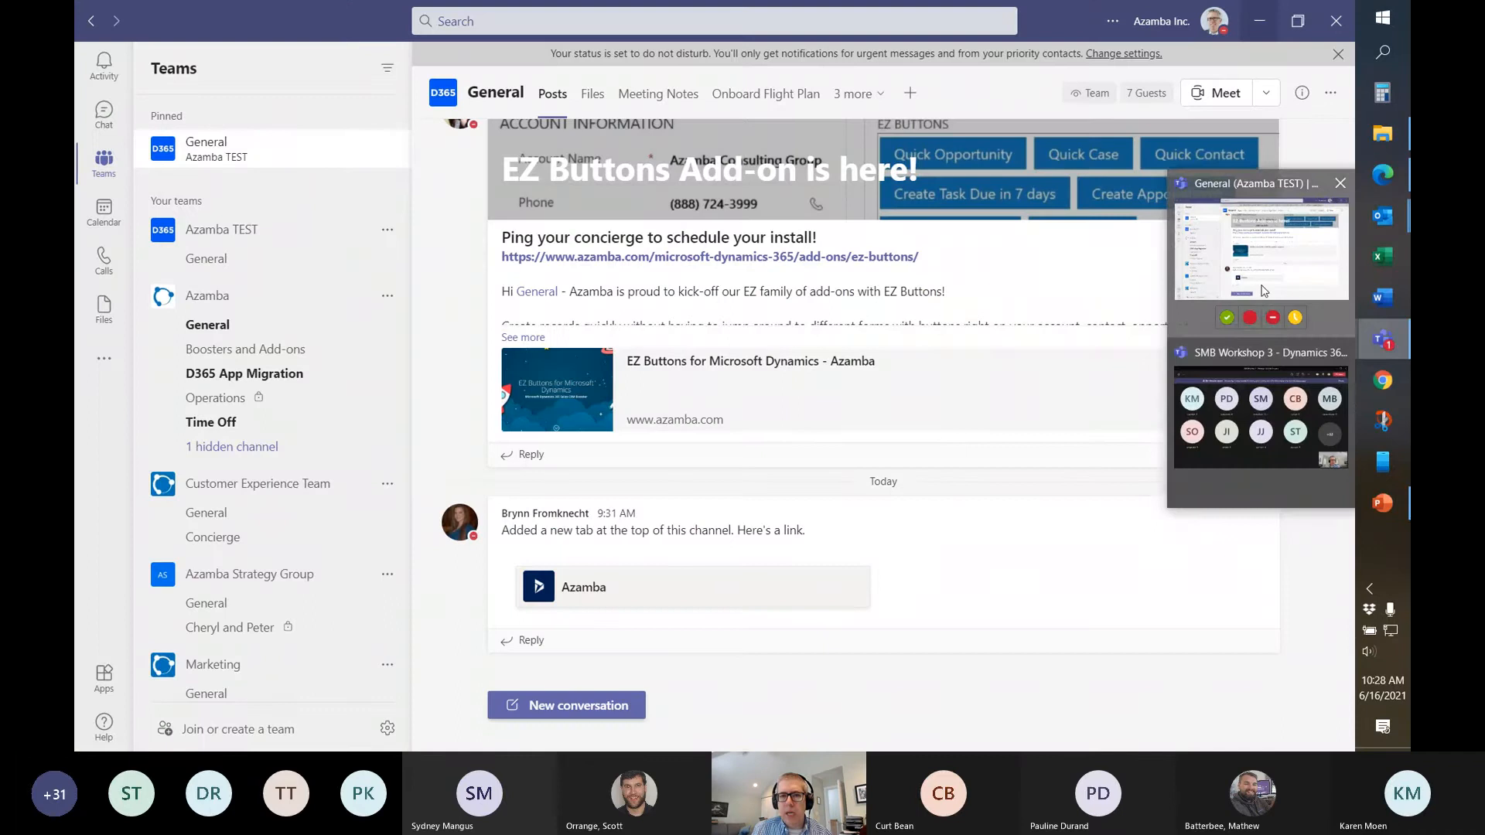
left_click(1262, 292)
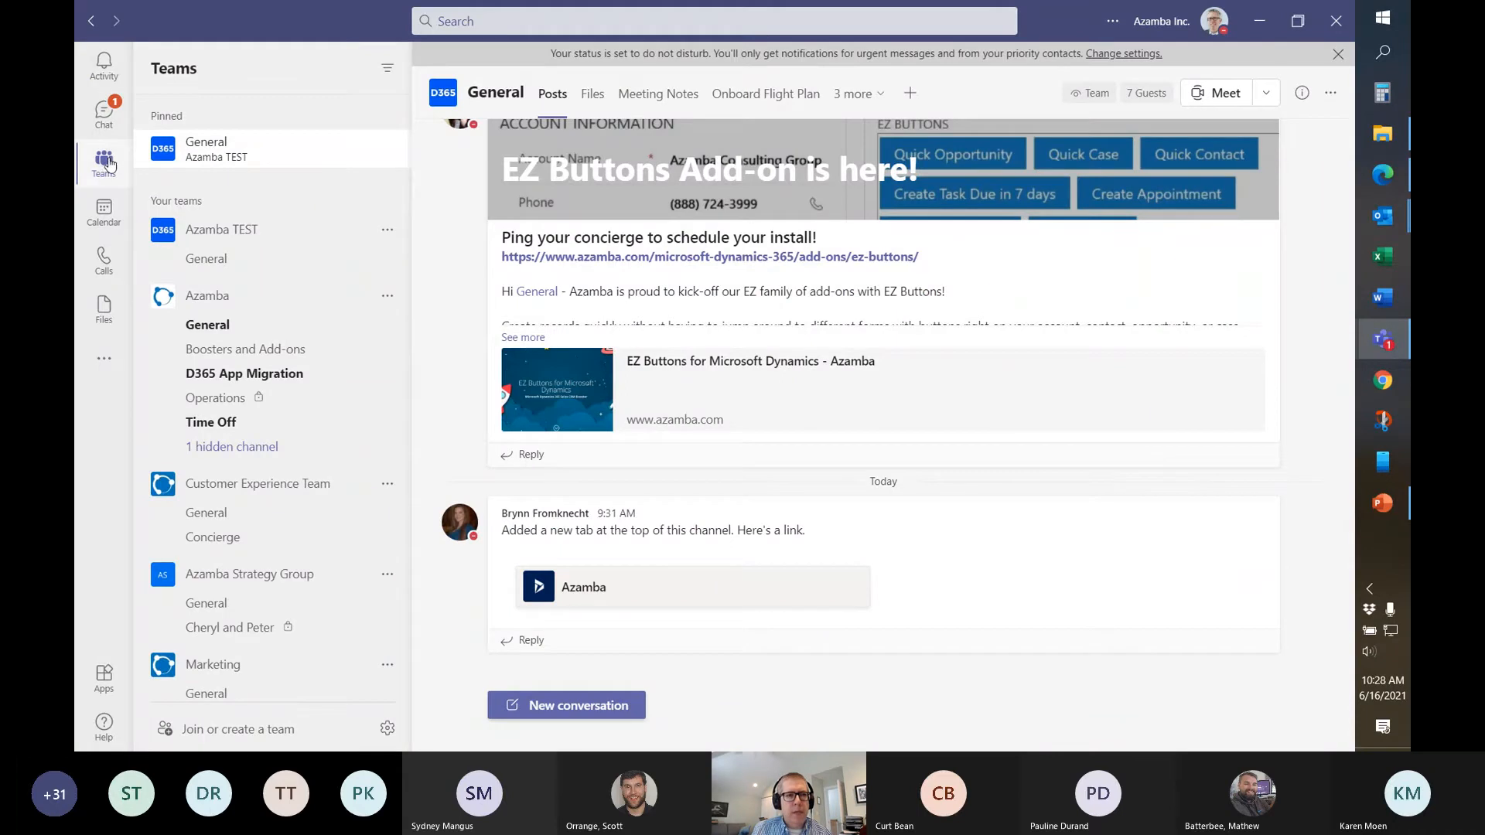
left_click(156, 201)
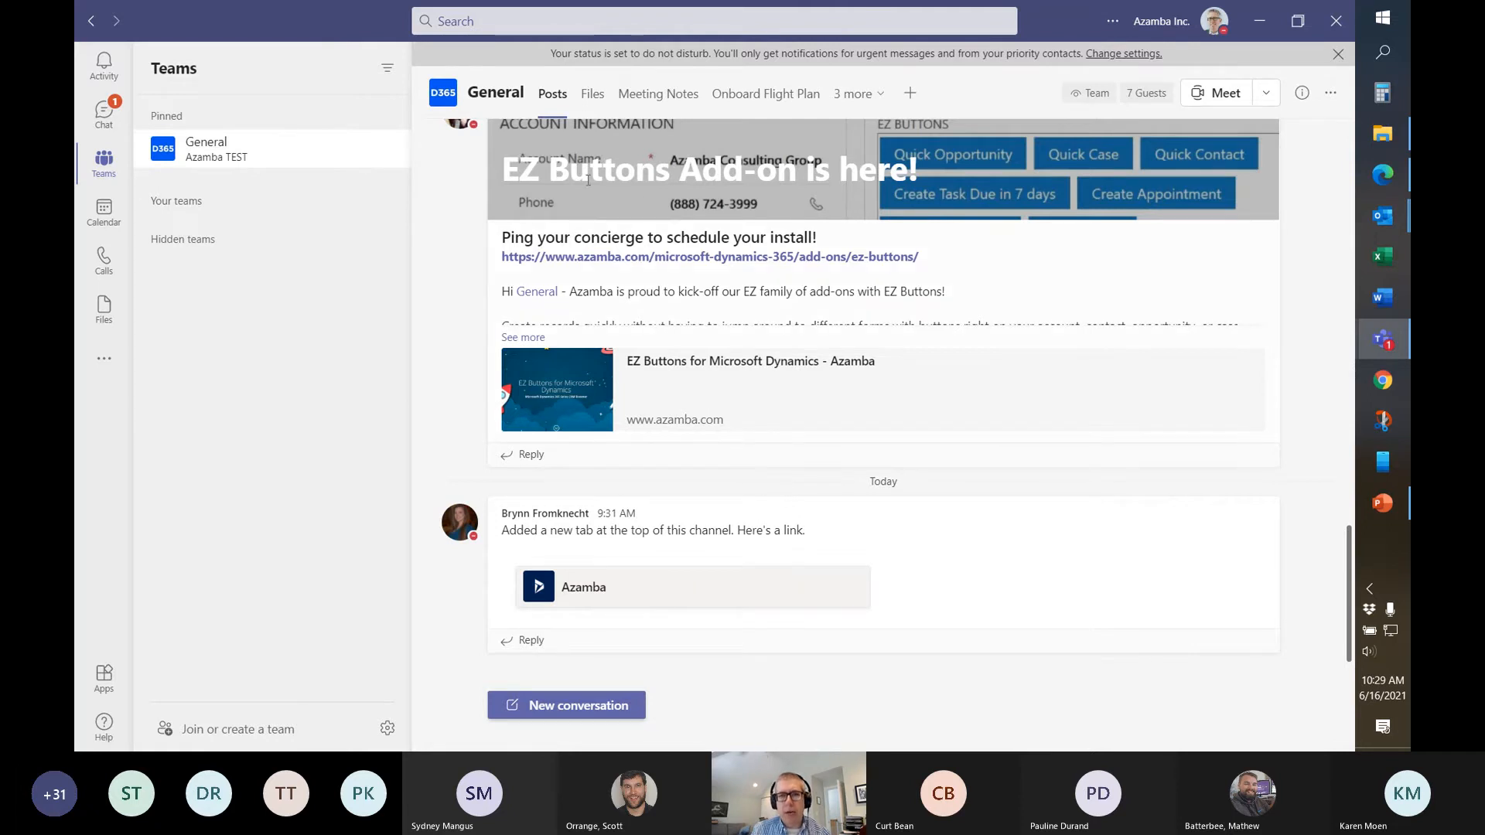
scroll(700, 181, "up", 3)
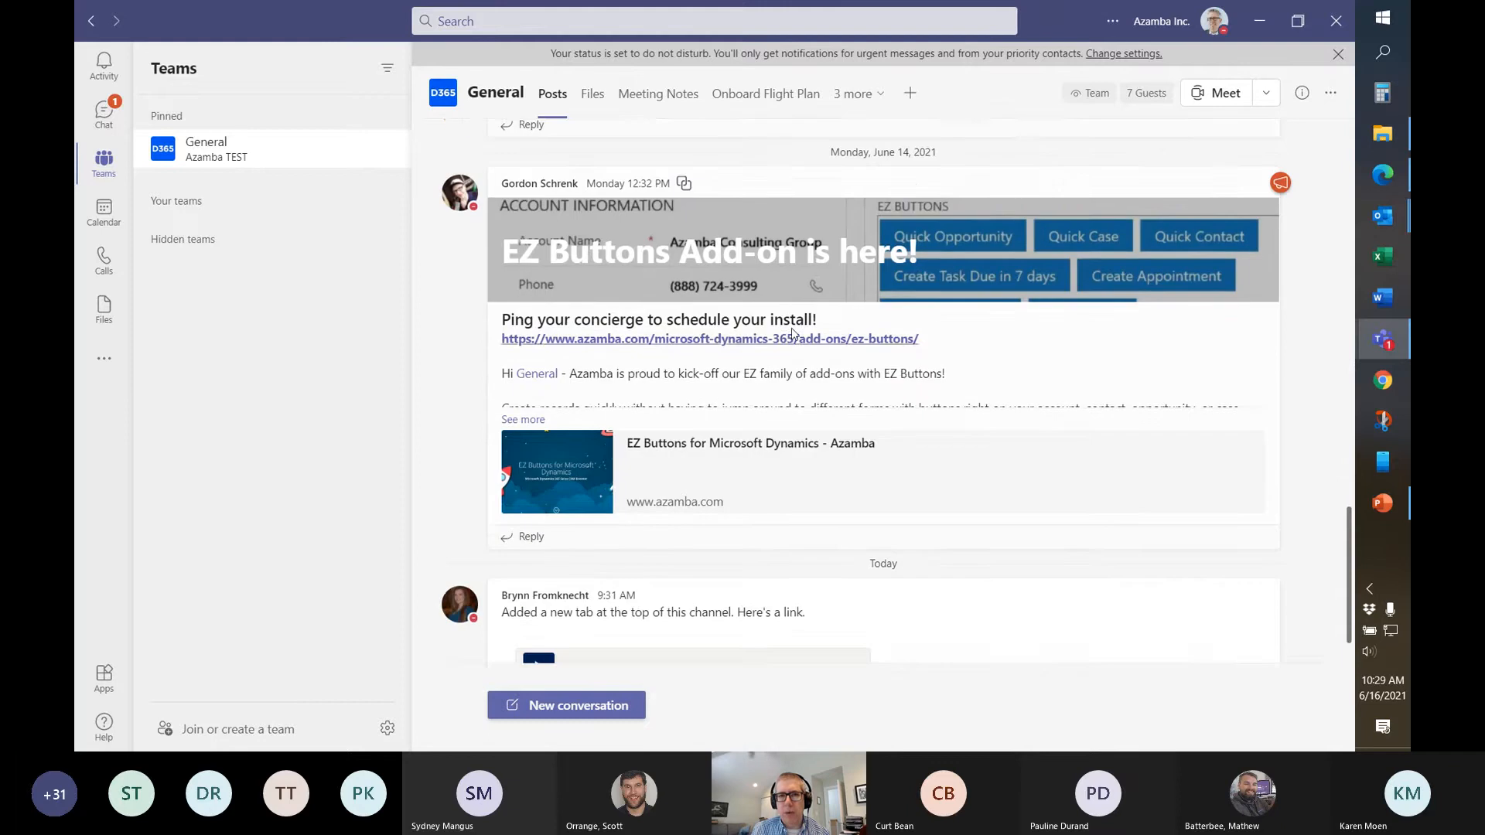
Open the Azamba tab from the '3 more' overflow, then switch to ABC Widgets in the browser
left_click(857, 94)
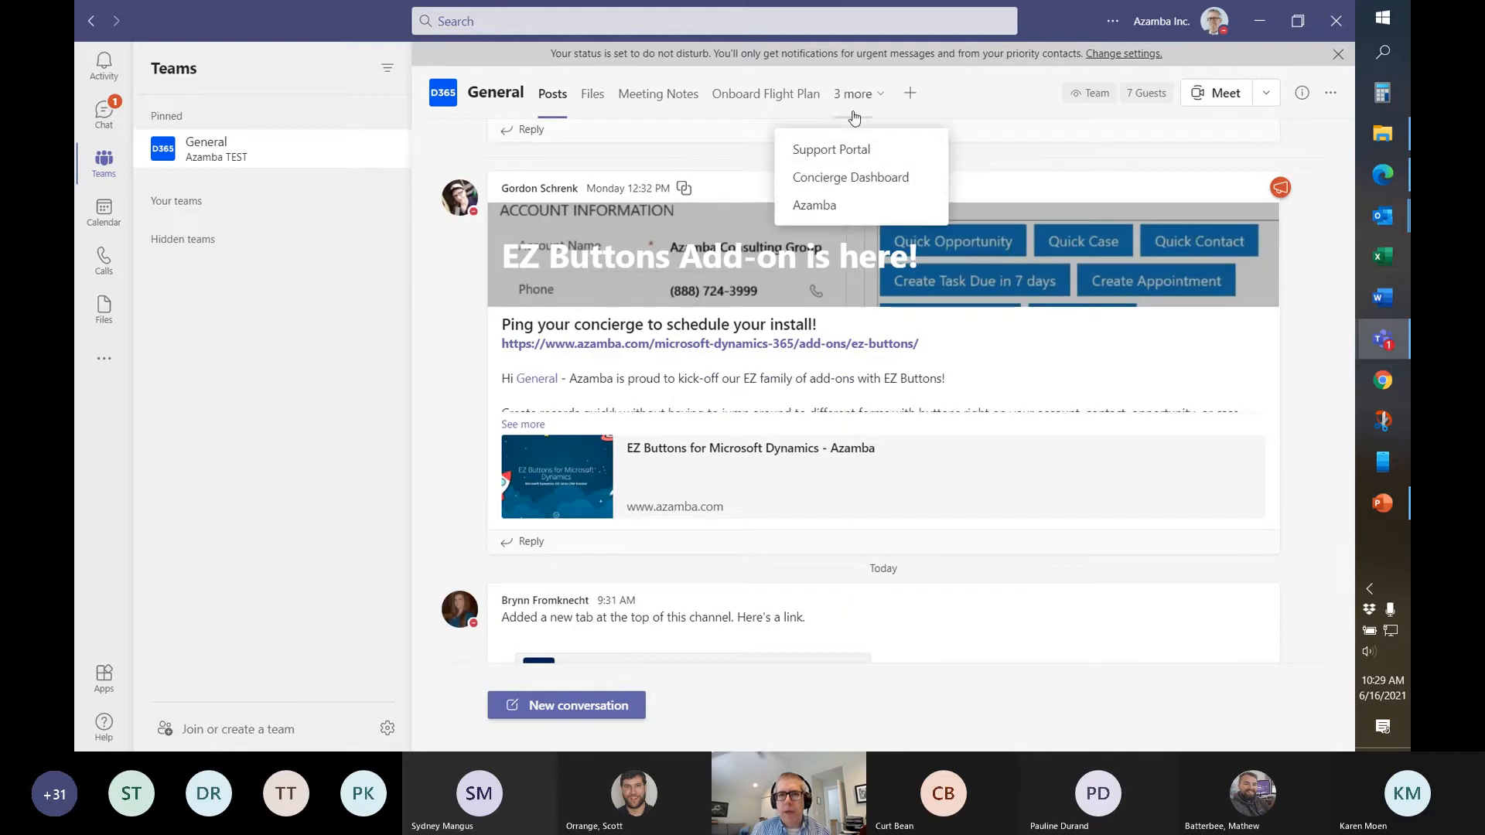
left_click(819, 206)
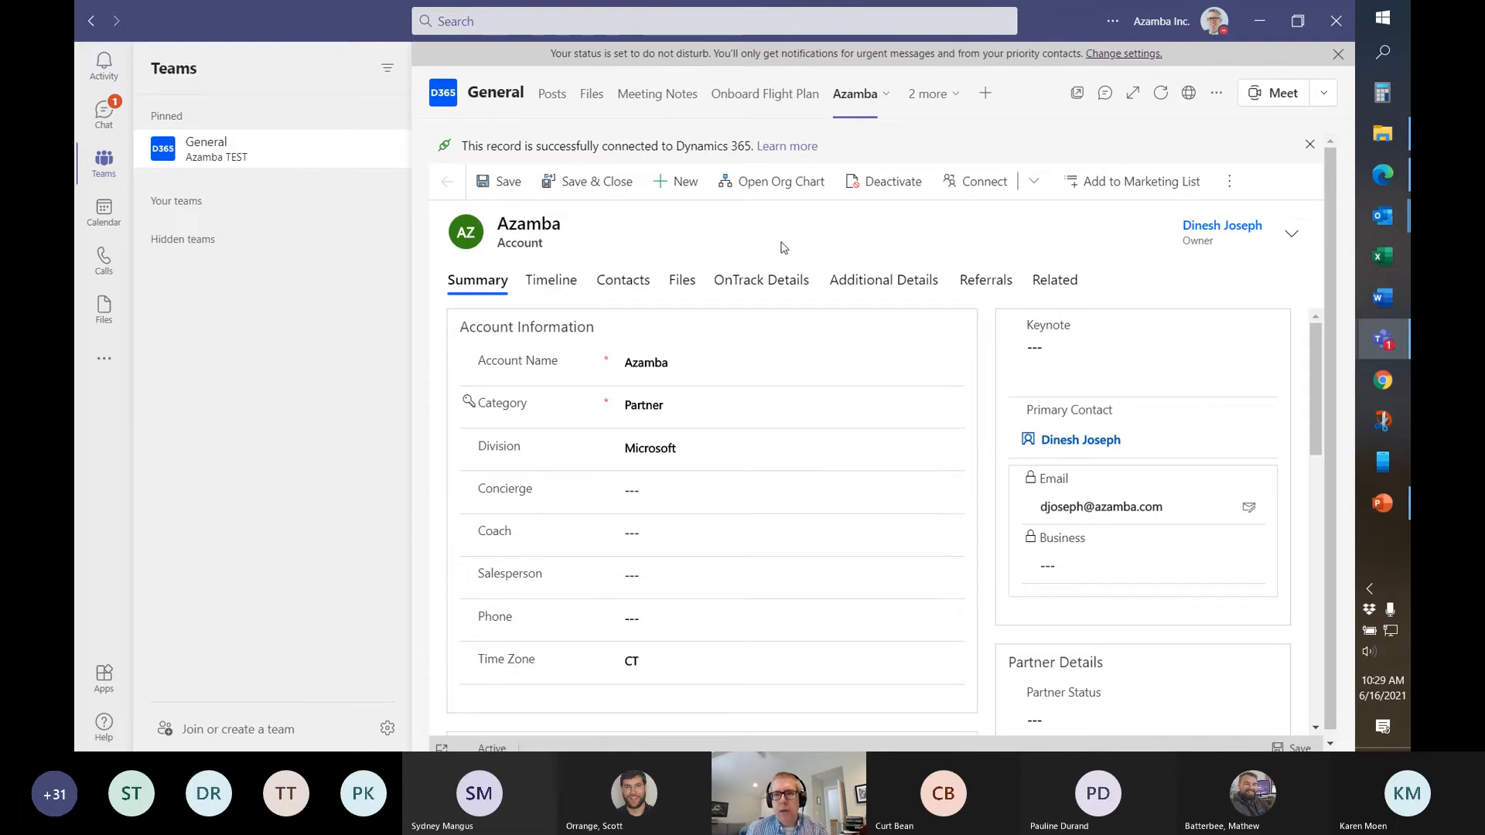
left_click(1381, 175)
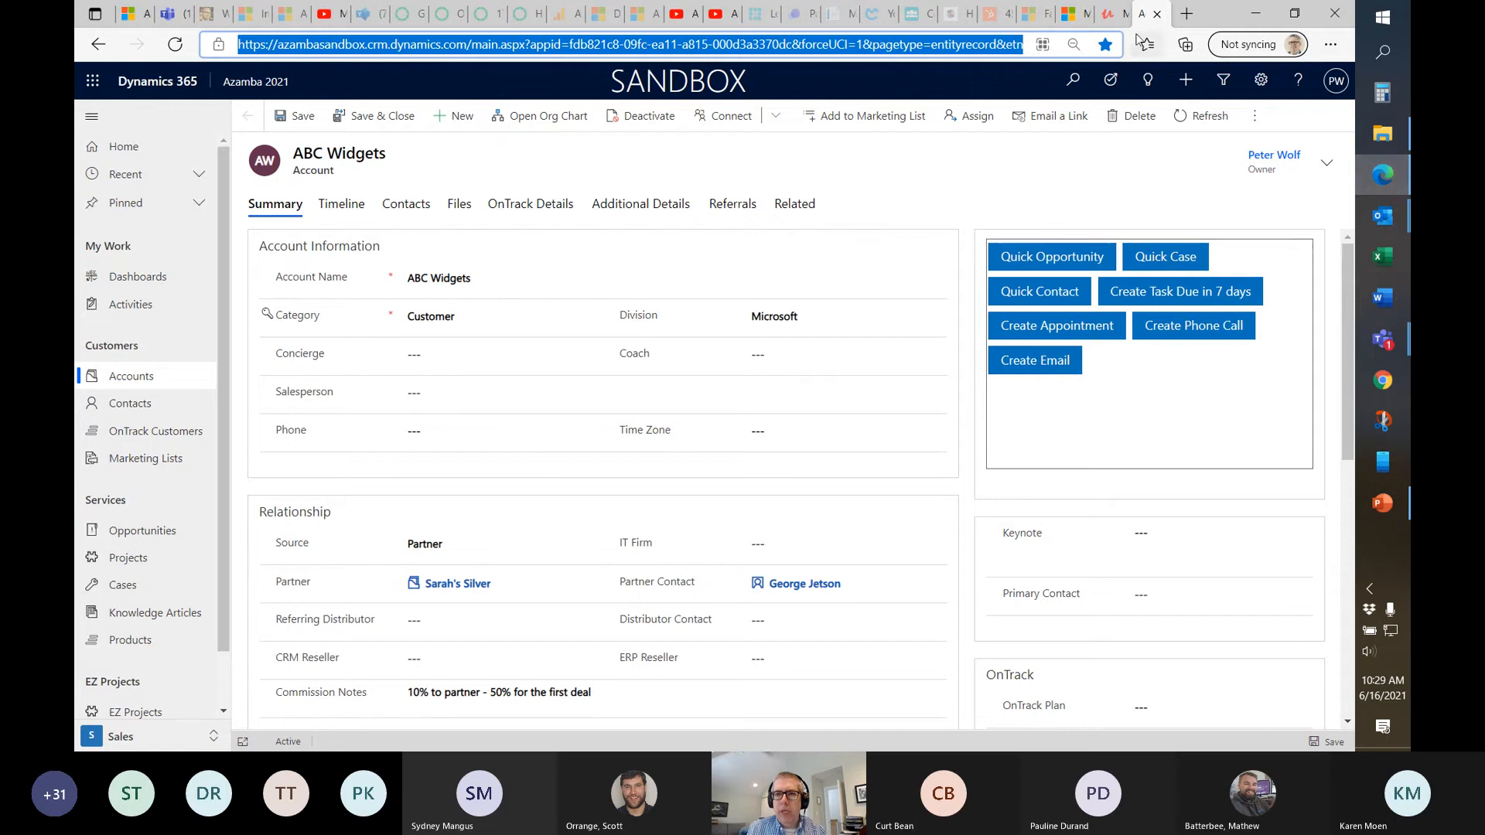
left_click(938, 191)
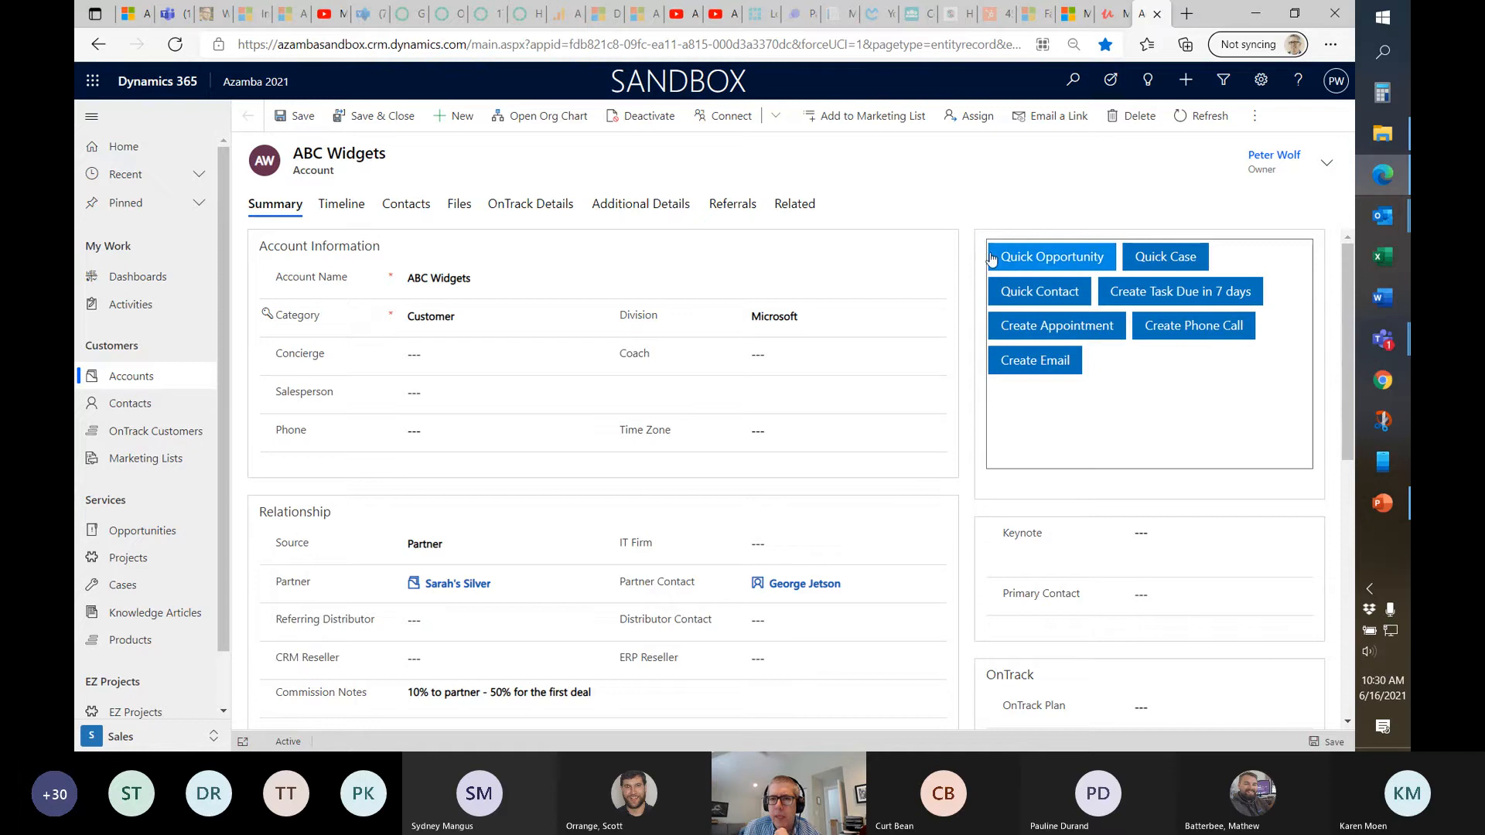
left_click(1049, 260)
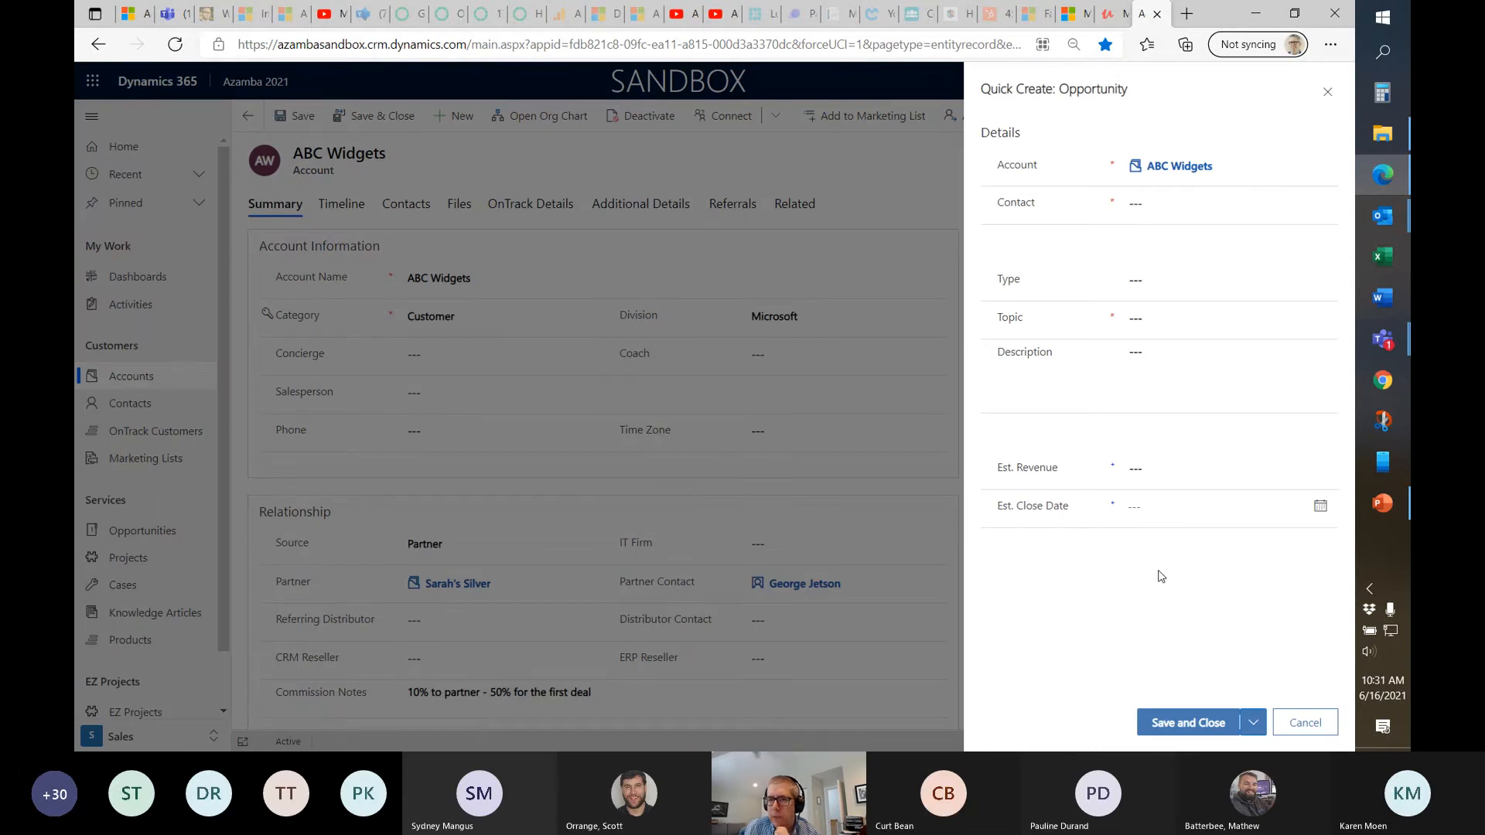
left_click(1302, 725)
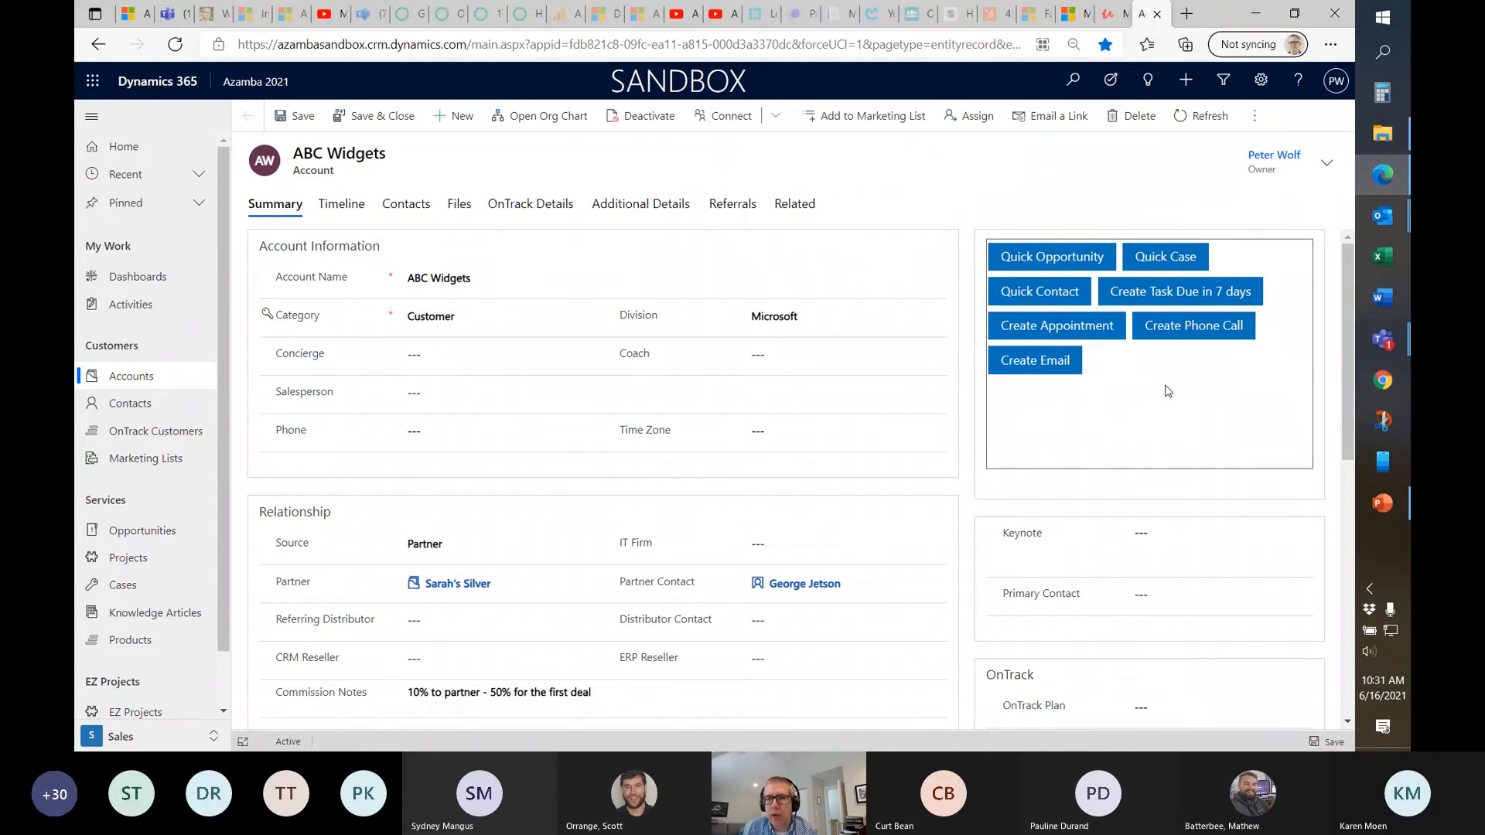
left_click(1063, 263)
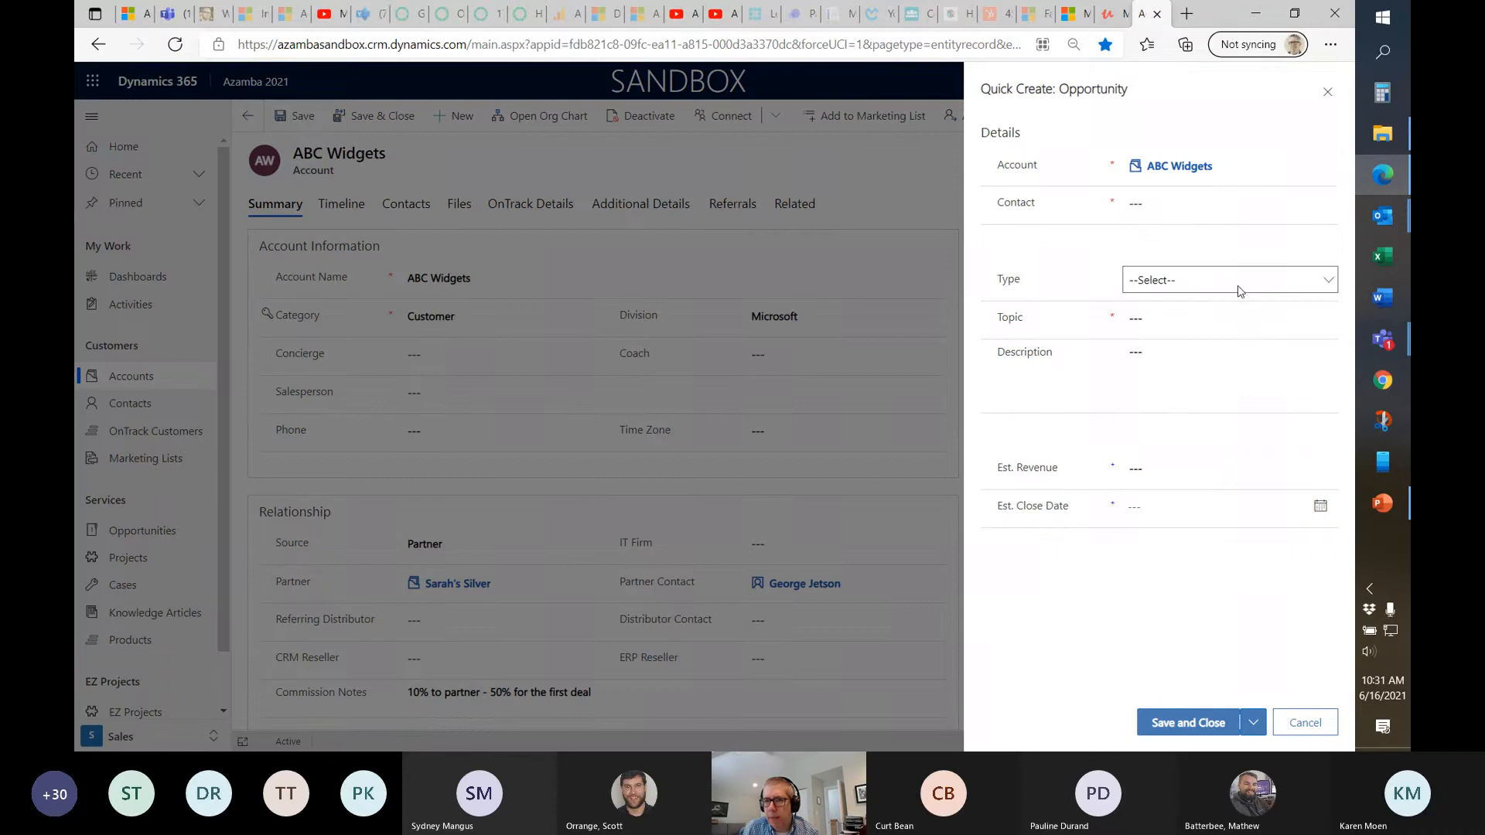
left_click(1305, 722)
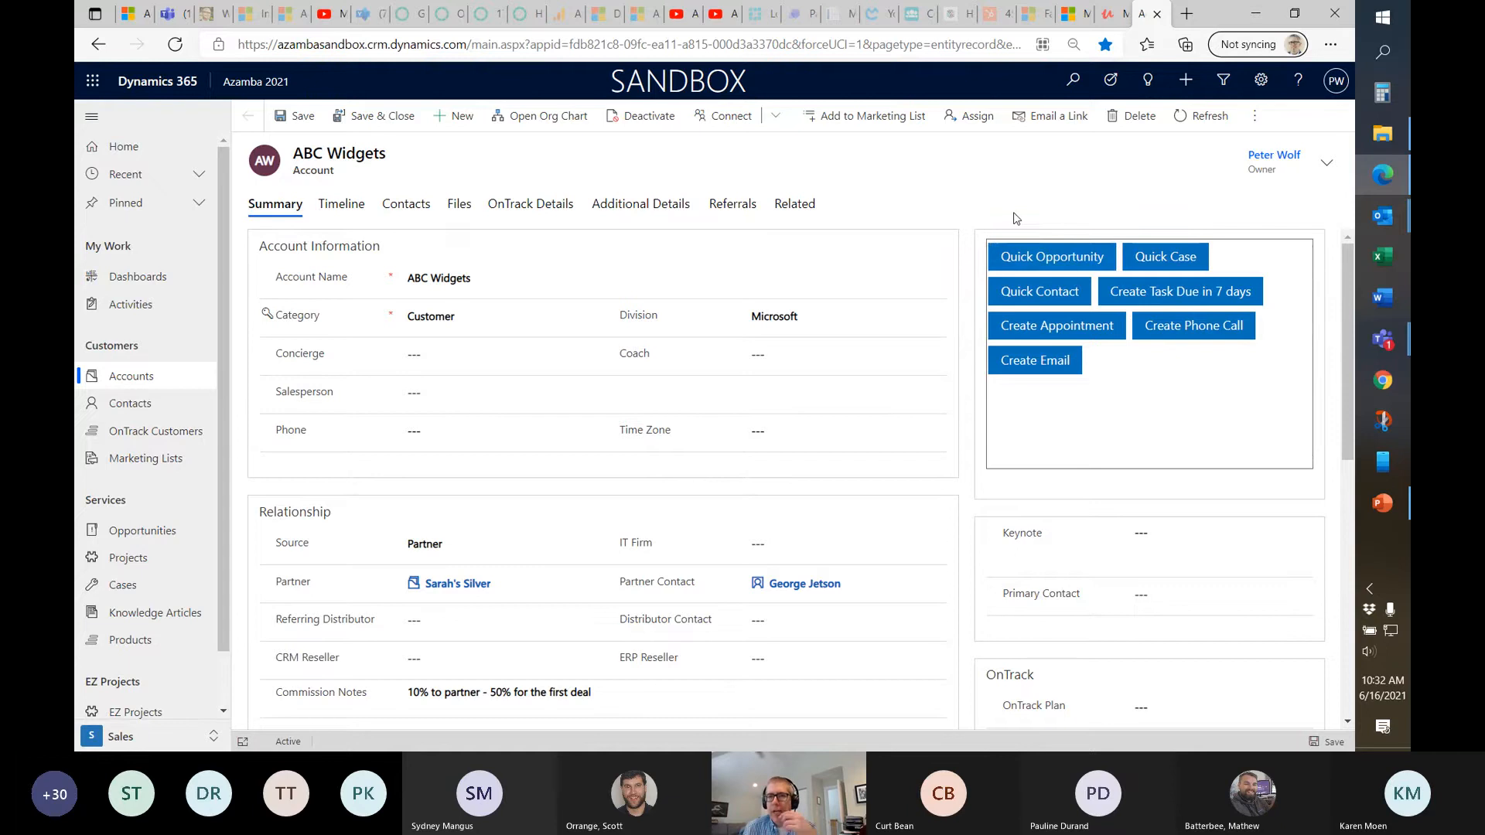
Discard a new ABC Widgets opportunity, then stop sharing in the SMB Workshop 3 meeting
left_click(1068, 257)
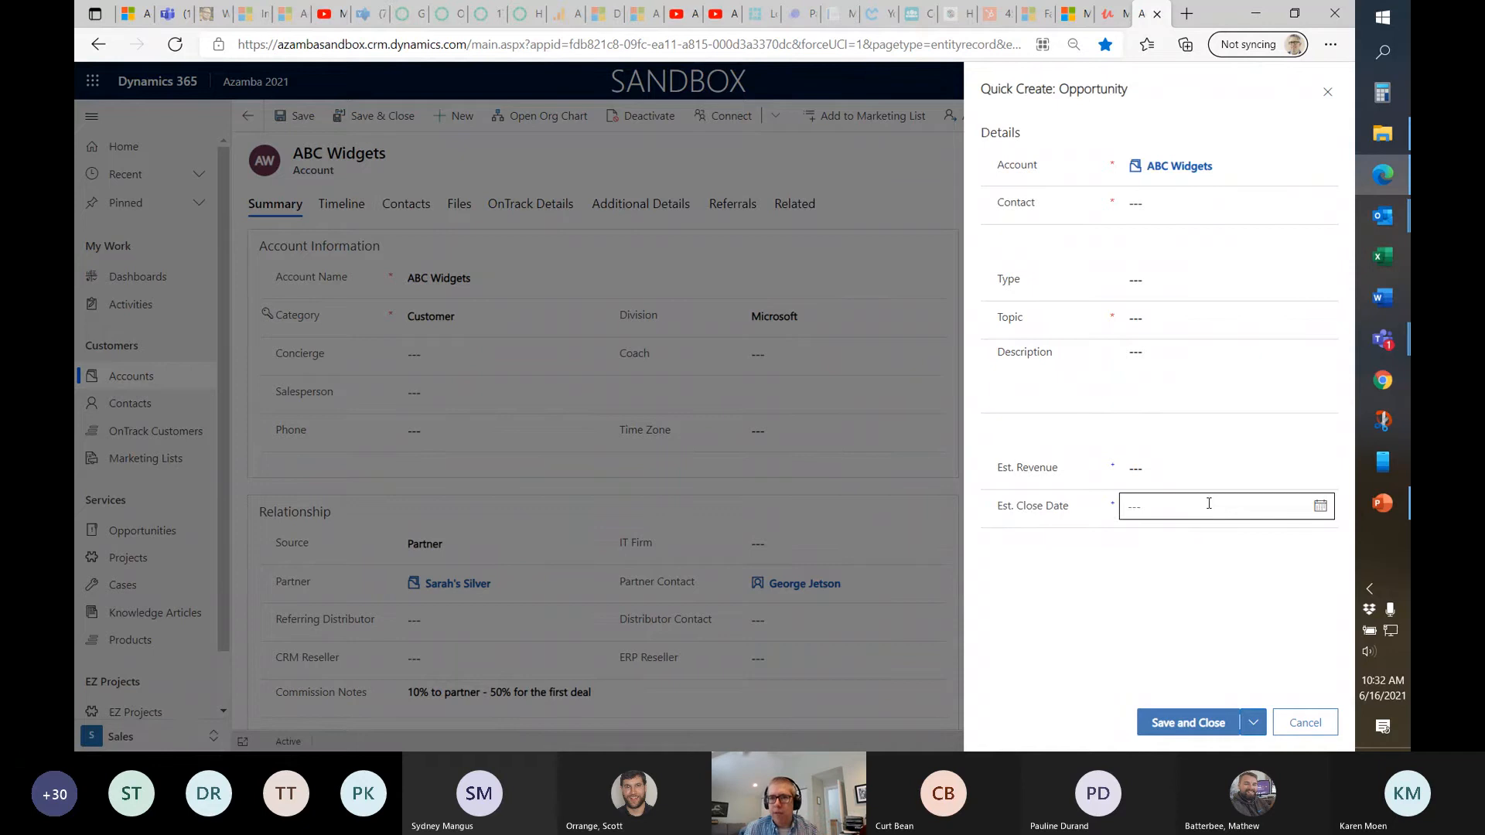
left_click(1295, 723)
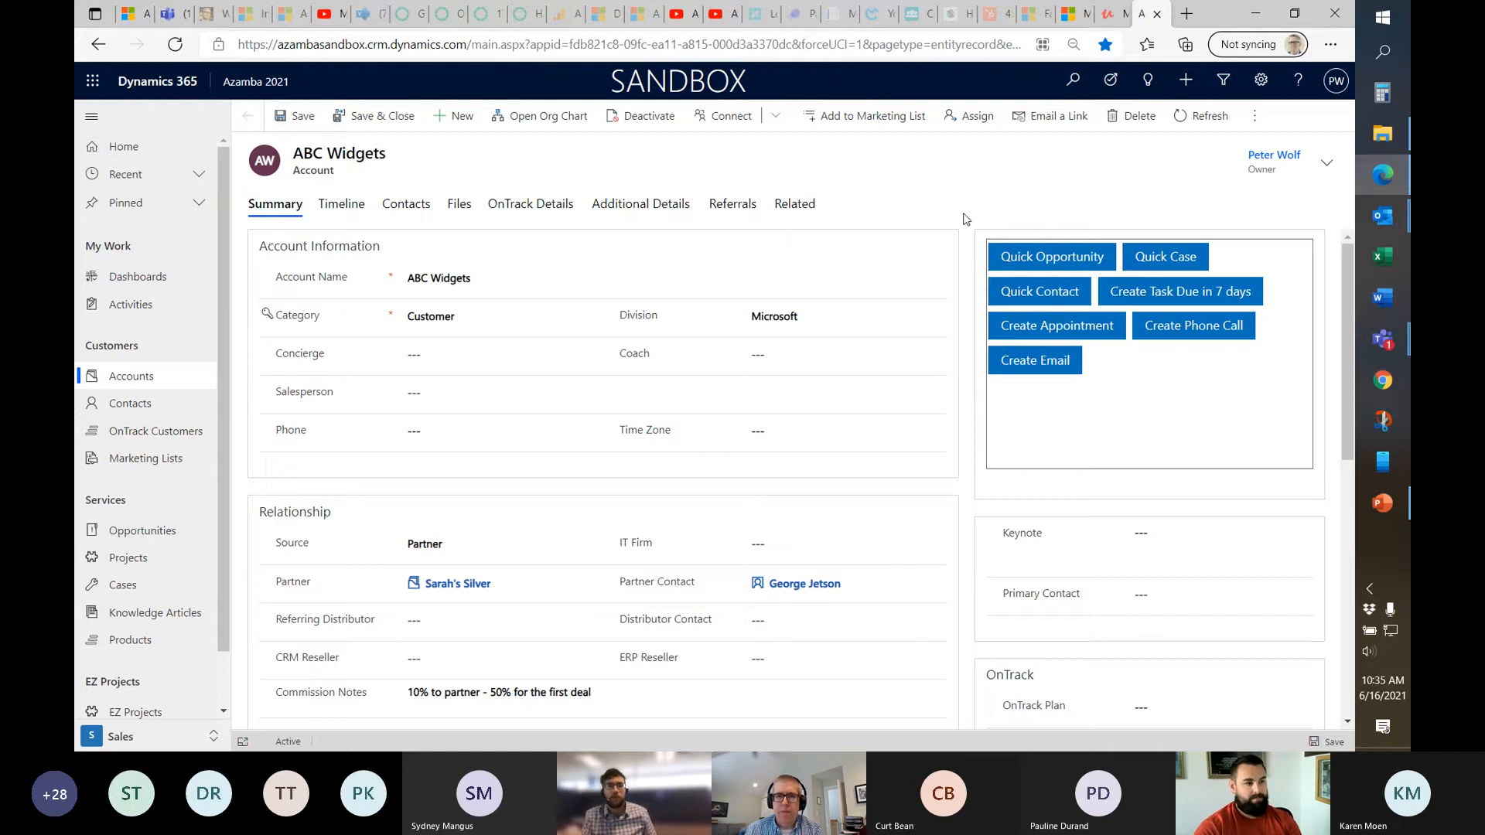
left_click(1386, 348)
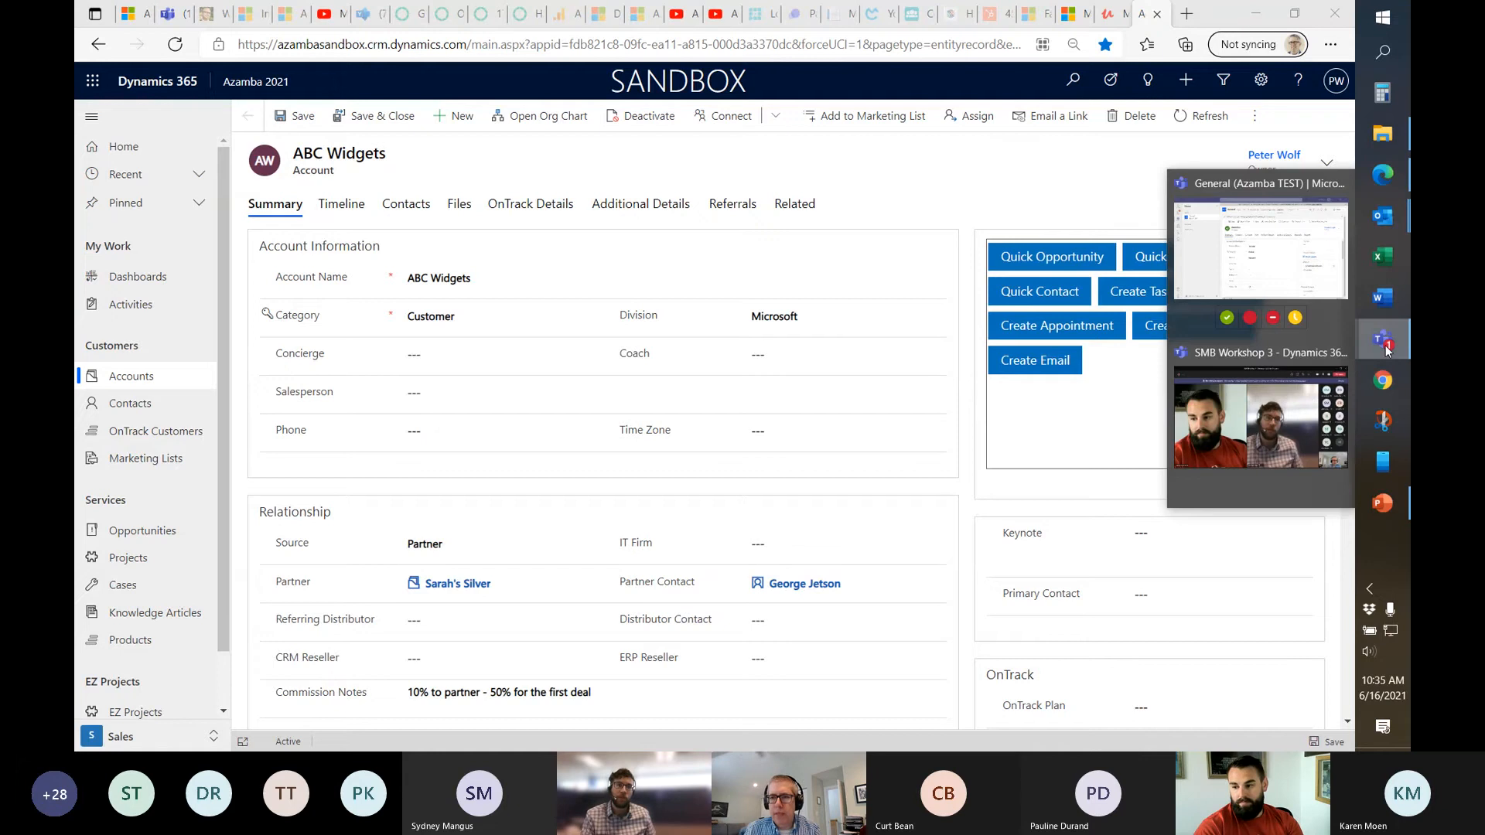
left_click(1268, 425)
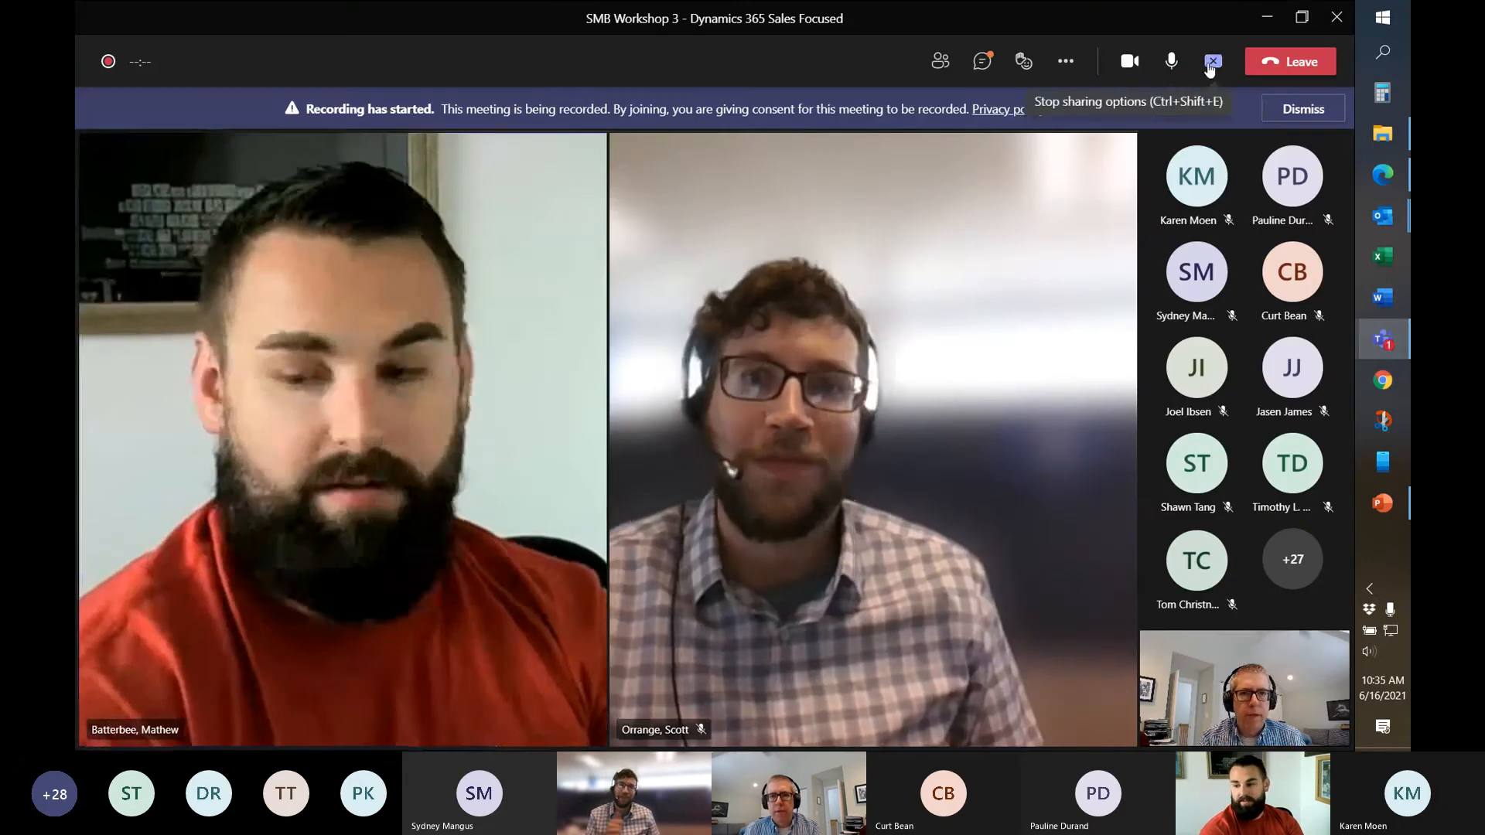
left_click(1211, 63)
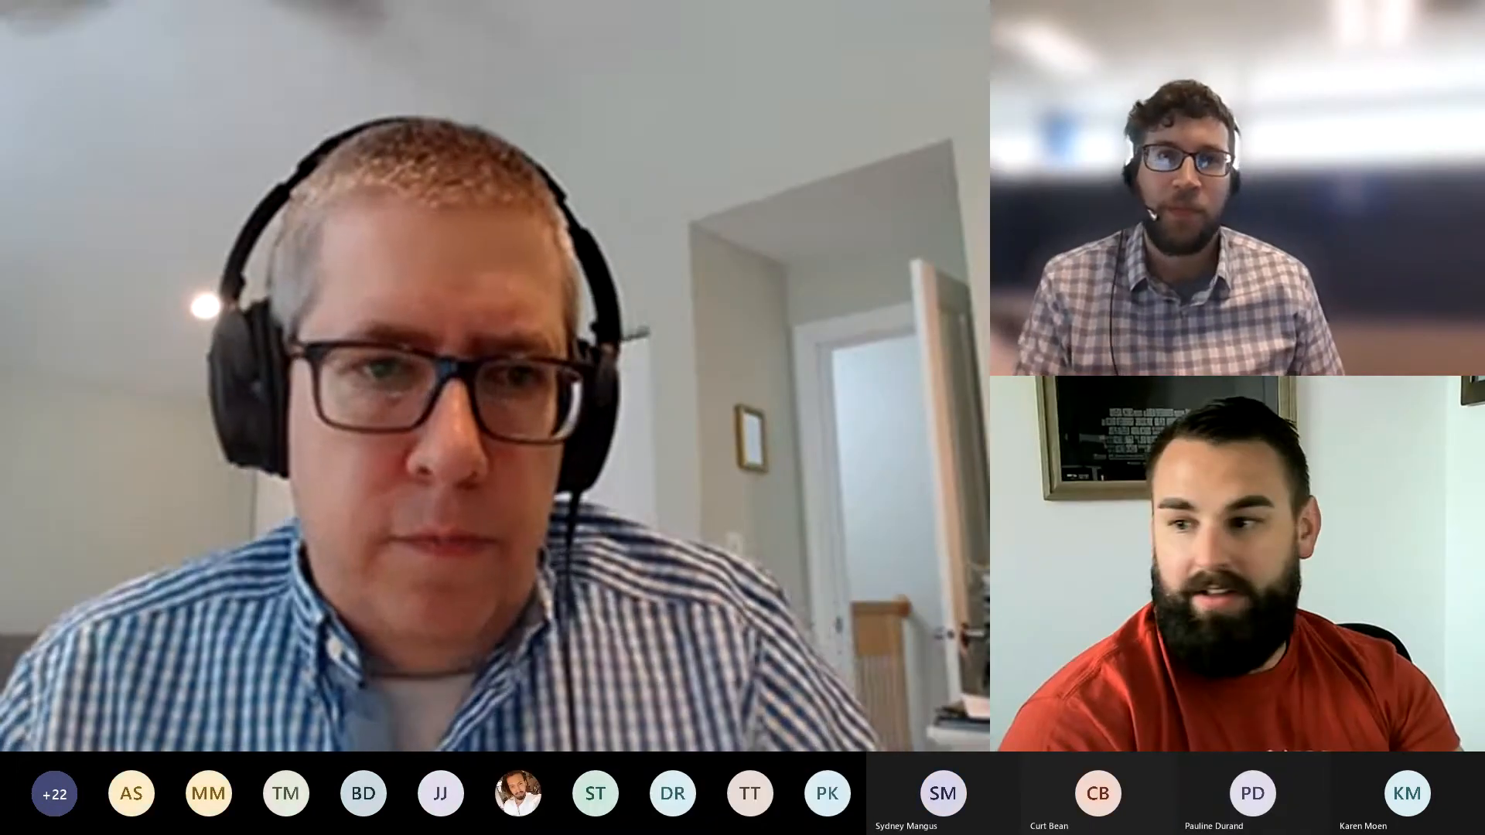